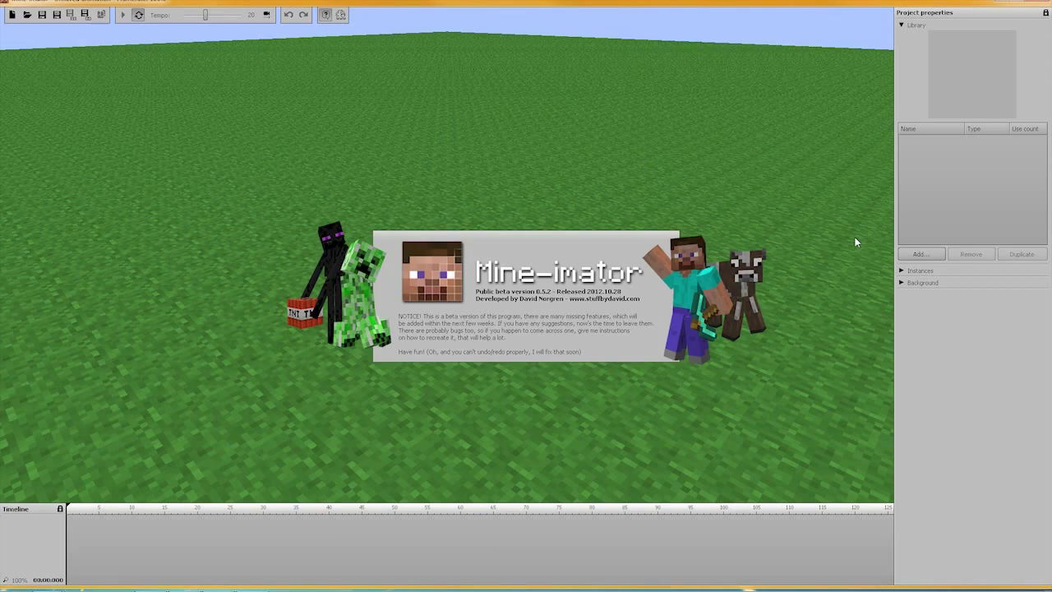
Step: Open door.mani from the door folder in Animations and play its trapdoor animation for a preview
left_click(28, 15)
double_click(392, 223)
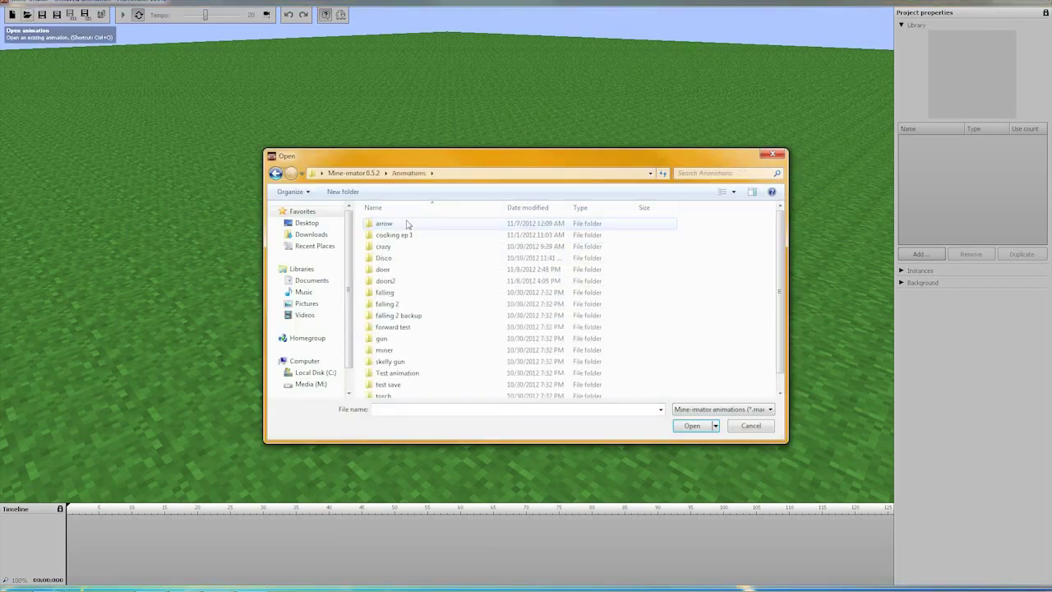
double_click(401, 258)
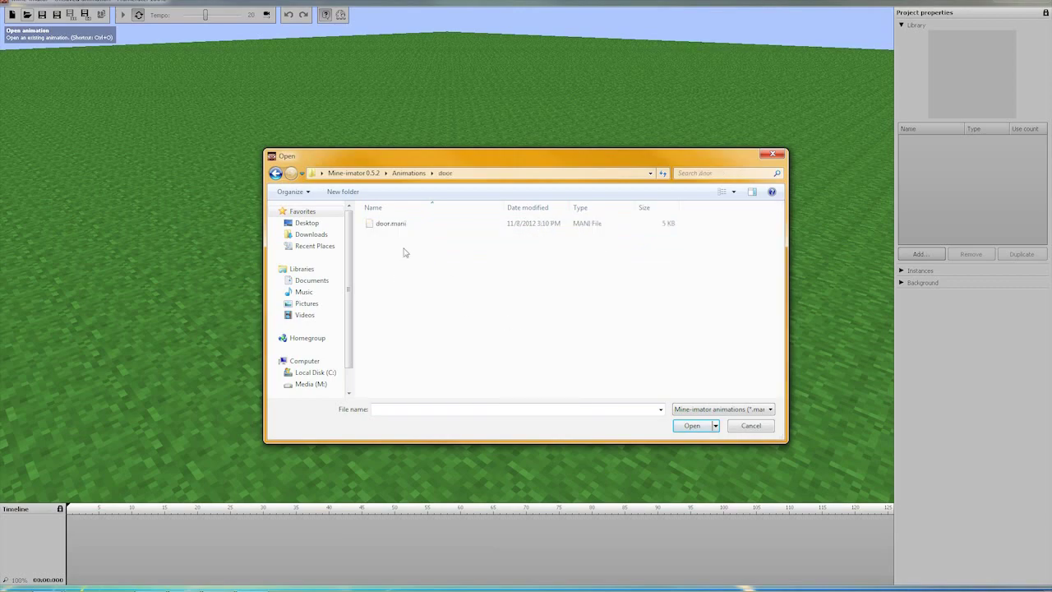
double_click(388, 225)
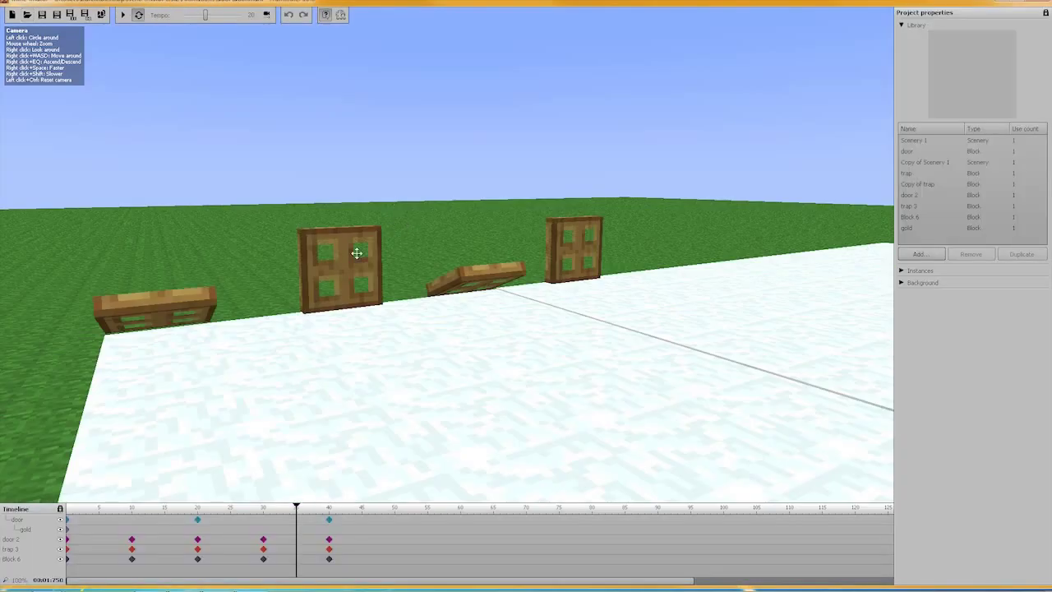
left_click(121, 15)
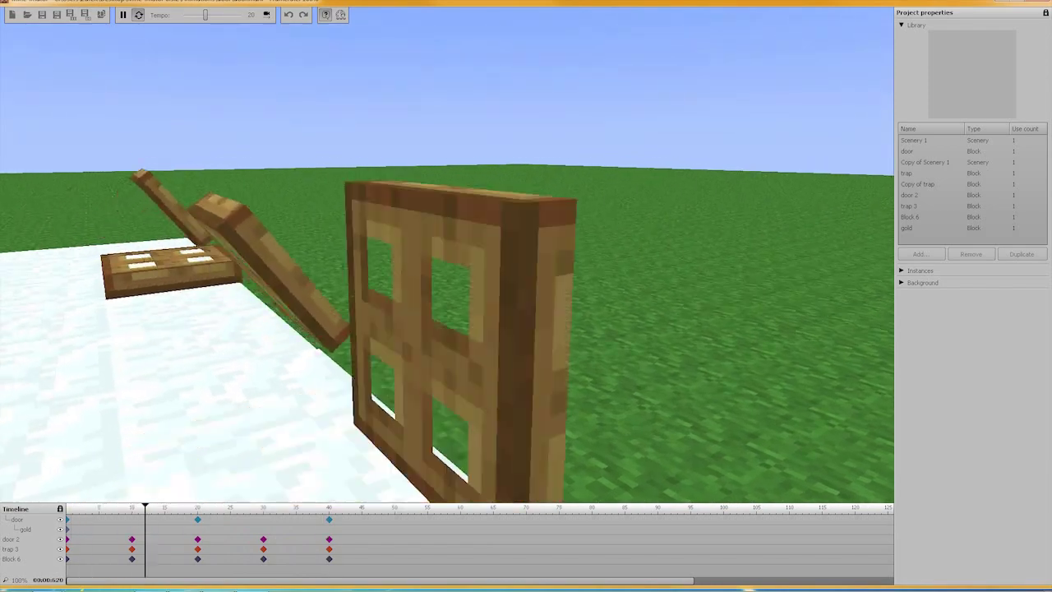
left_click(122, 15)
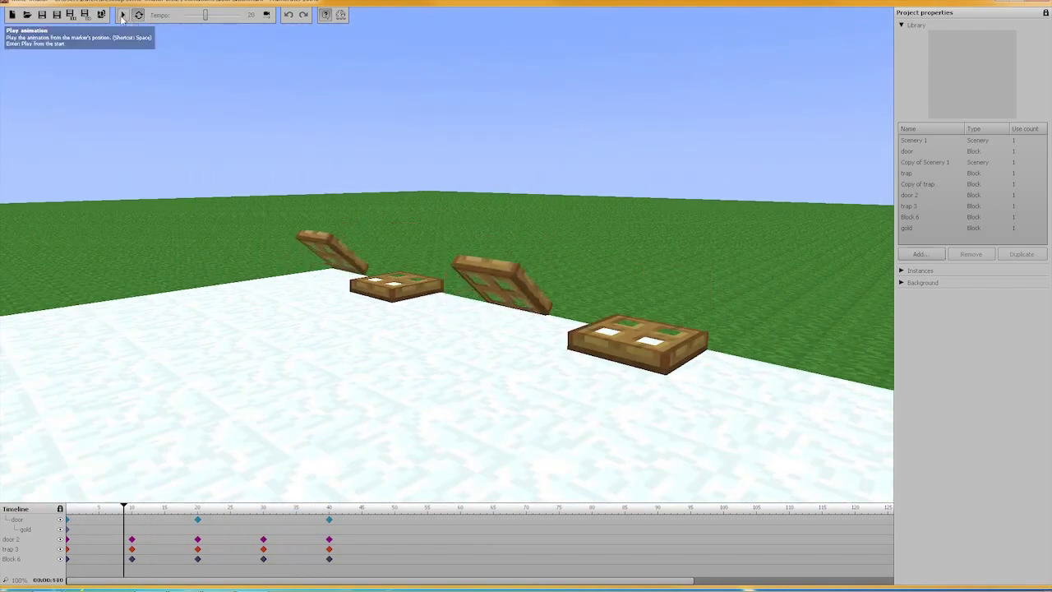
Step: Open the animation stored in the doors2 folder inside Animations
left_click(27, 18)
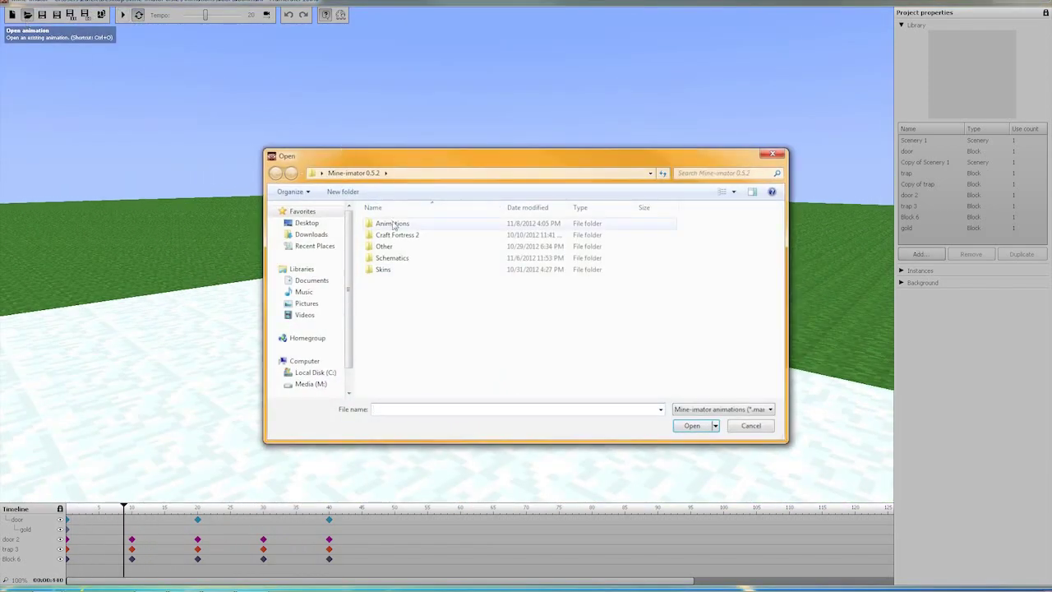
double_click(393, 225)
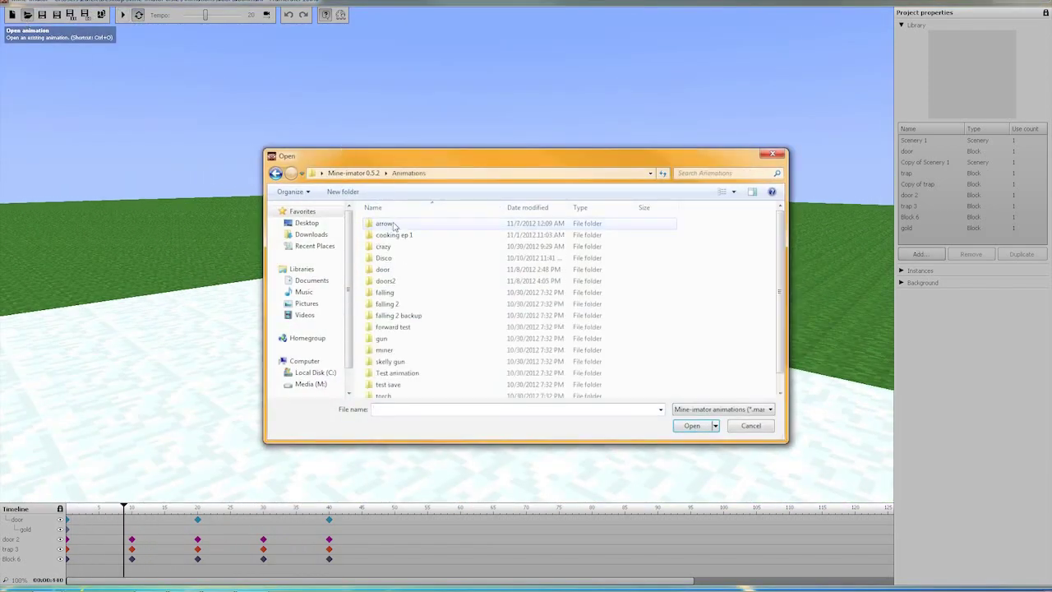
double_click(385, 282)
double_click(395, 227)
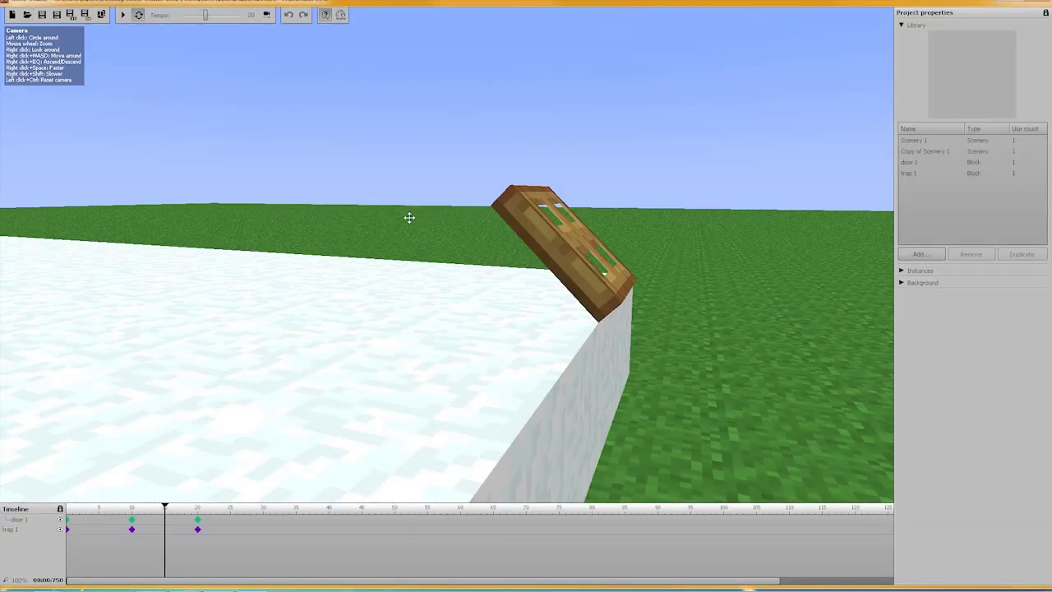
Step: Play the animation while viewing how the wooden door in the snow wall moves, and pause playback
mouse_move(419, 215)
right_mouse_down()
mouse_move(255, 188)
mouse_move(247, 177)
mouse_move(226, 184)
mouse_move(354, 243)
mouse_move(382, 230)
mouse_move(320, 225)
mouse_move(330, 249)
mouse_move(209, 277)
mouse_move(247, 285)
mouse_move(419, 216)
right_mouse_up()
key("w")
key("w")
key("s")
key("d")
key("w")
key("s")
left_click(123, 15)
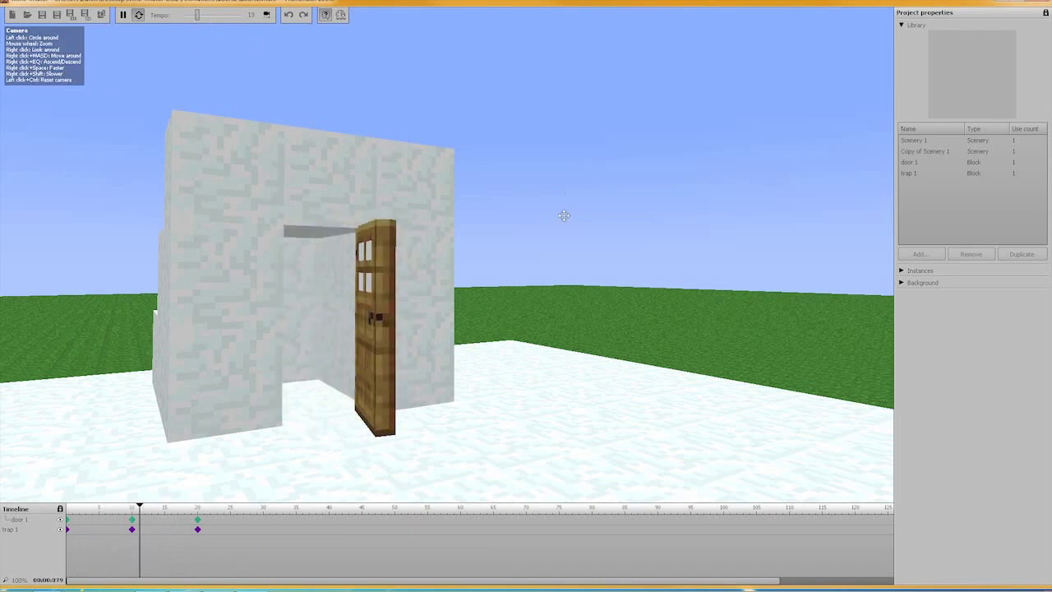
mouse_move(534, 265)
right_mouse_down()
mouse_move(715, 294)
mouse_move(530, 274)
right_mouse_up()
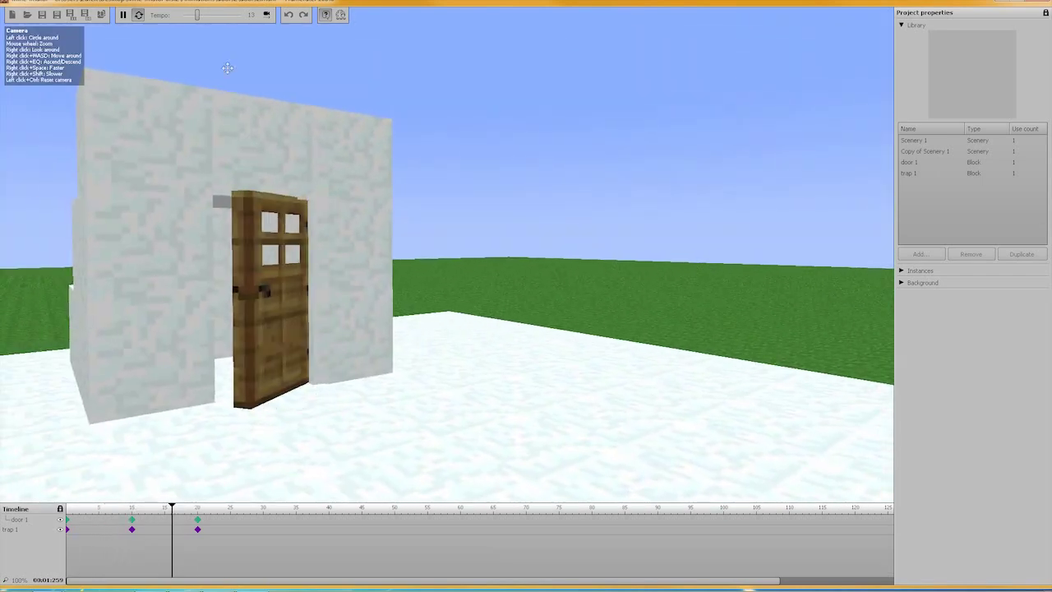
left_click(123, 15)
Step: Set the transition of door 1's keyframes at frames 0 and 10 to Instant
left_click(69, 528)
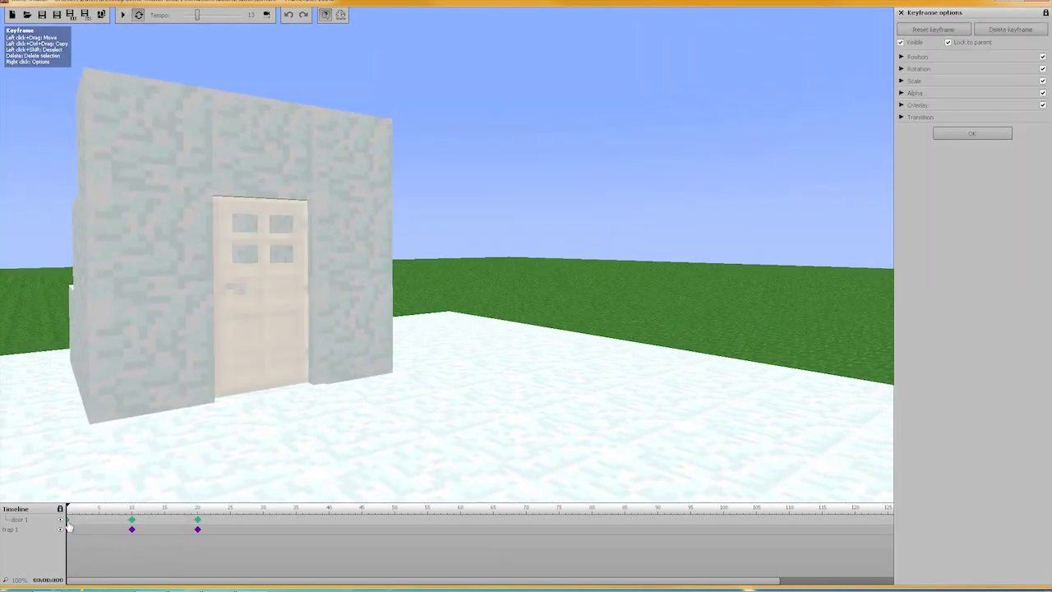
left_click(910, 119)
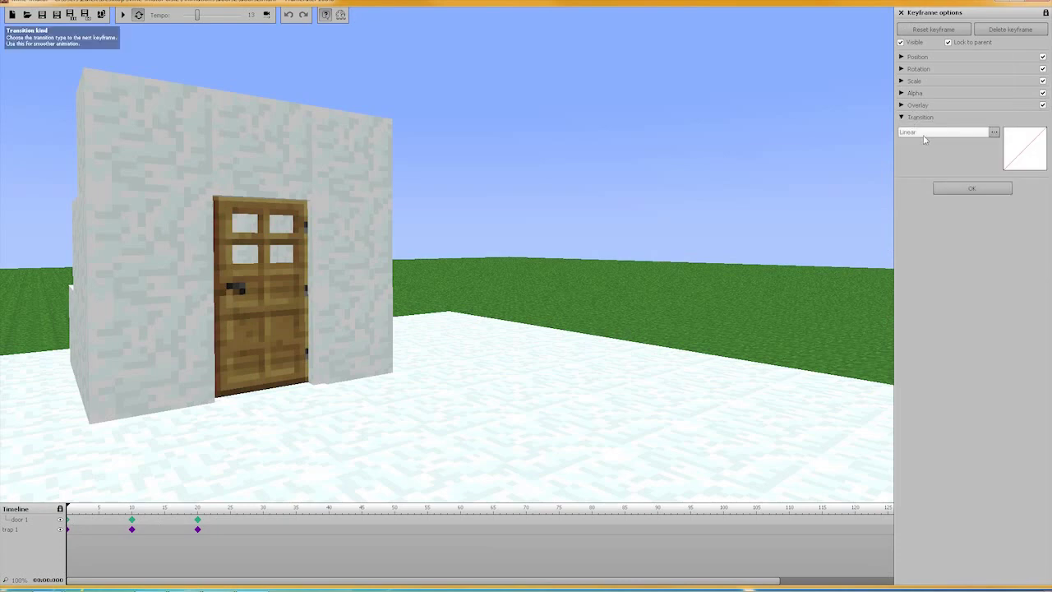
left_click(923, 135)
left_click(935, 192)
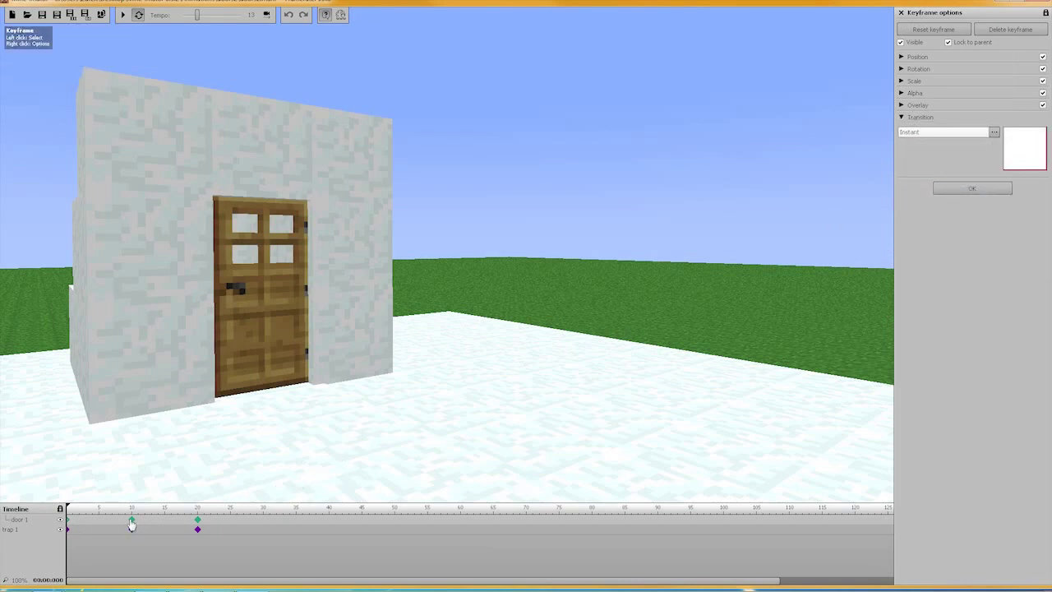
left_click(131, 523)
left_click(963, 136)
left_click(935, 192)
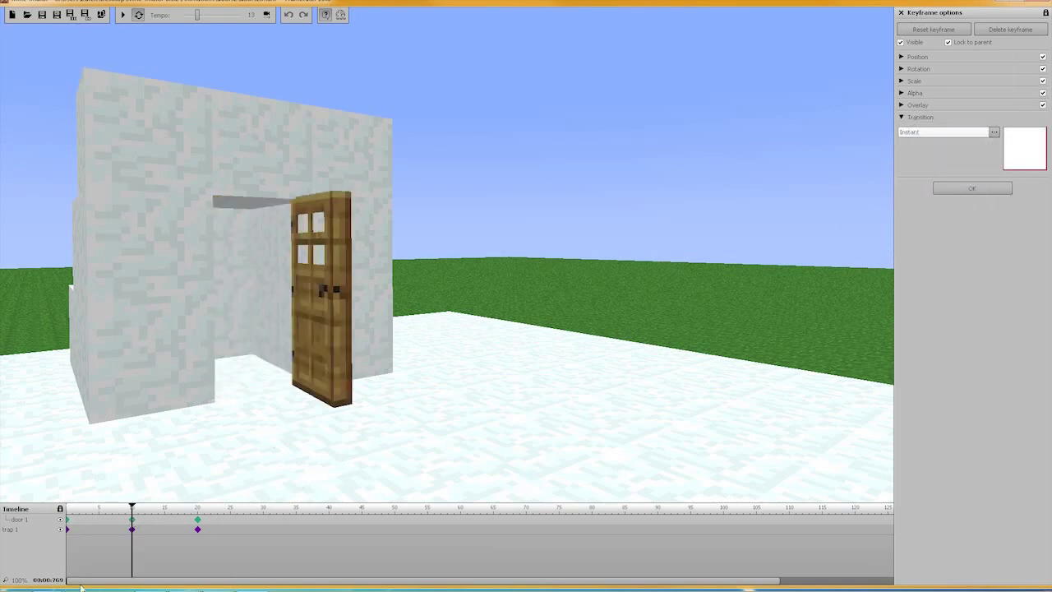
Step: Set the transition of trap 1's keyframes at frames 0 and 10 to Instant
left_click(67, 531)
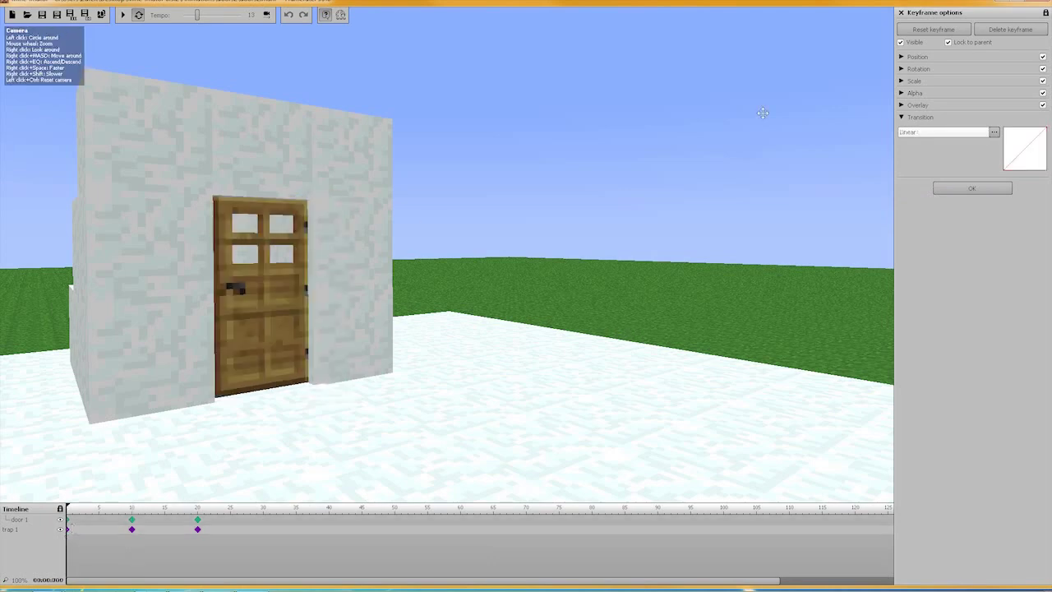
left_click(912, 133)
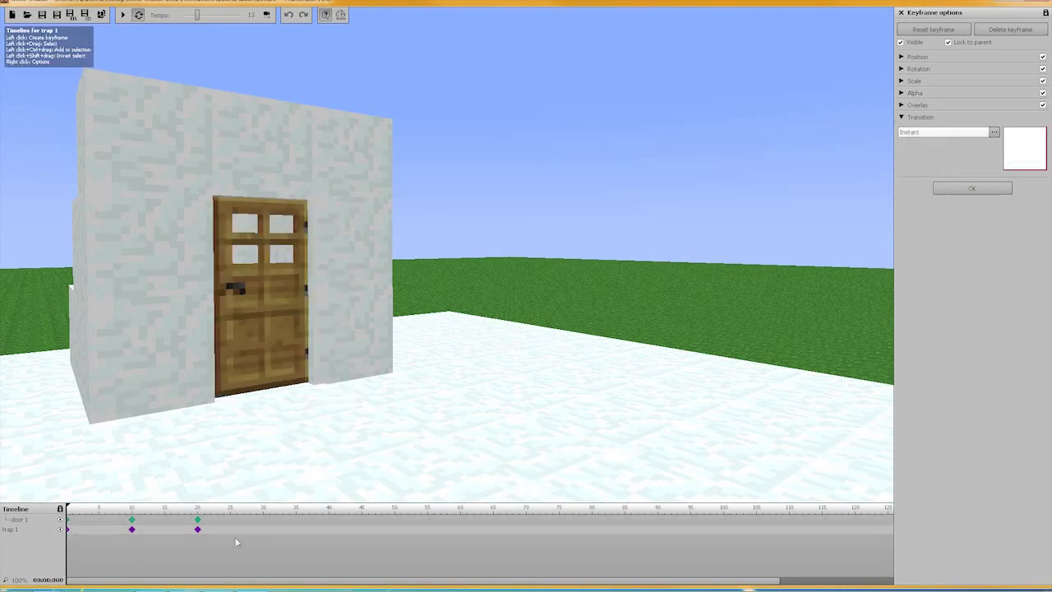
left_click(131, 531)
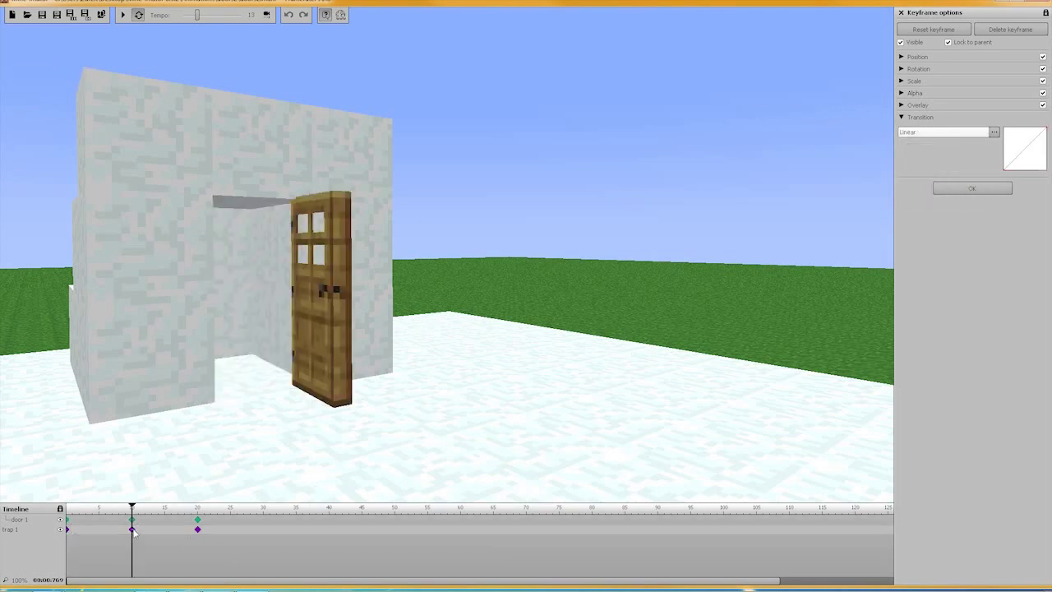
left_click(922, 133)
left_click(928, 192)
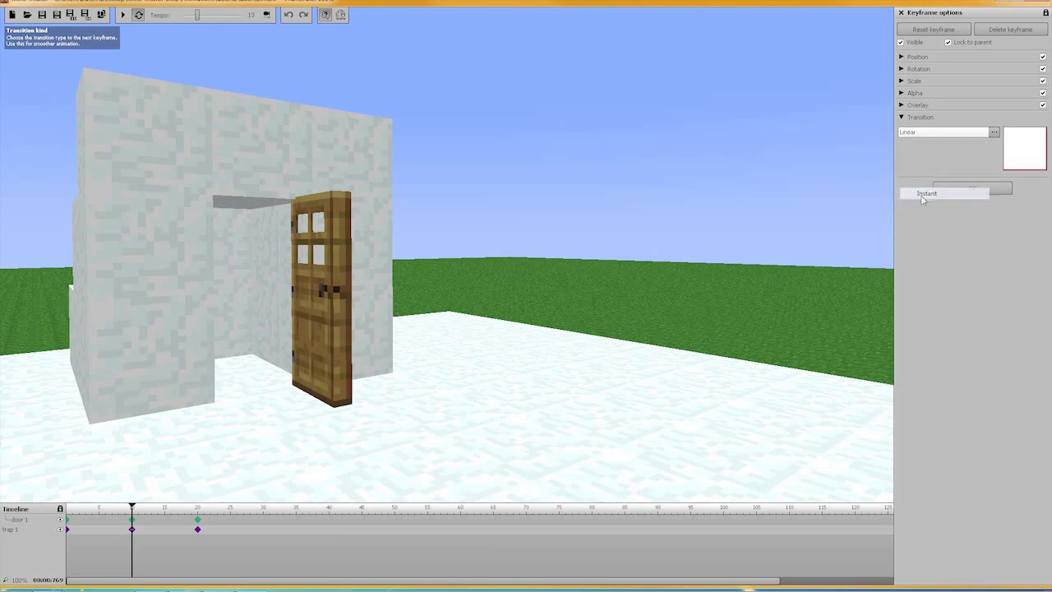
Step: Play the animation to check the door's motion with instant transitions, and pause playback
left_click(123, 15)
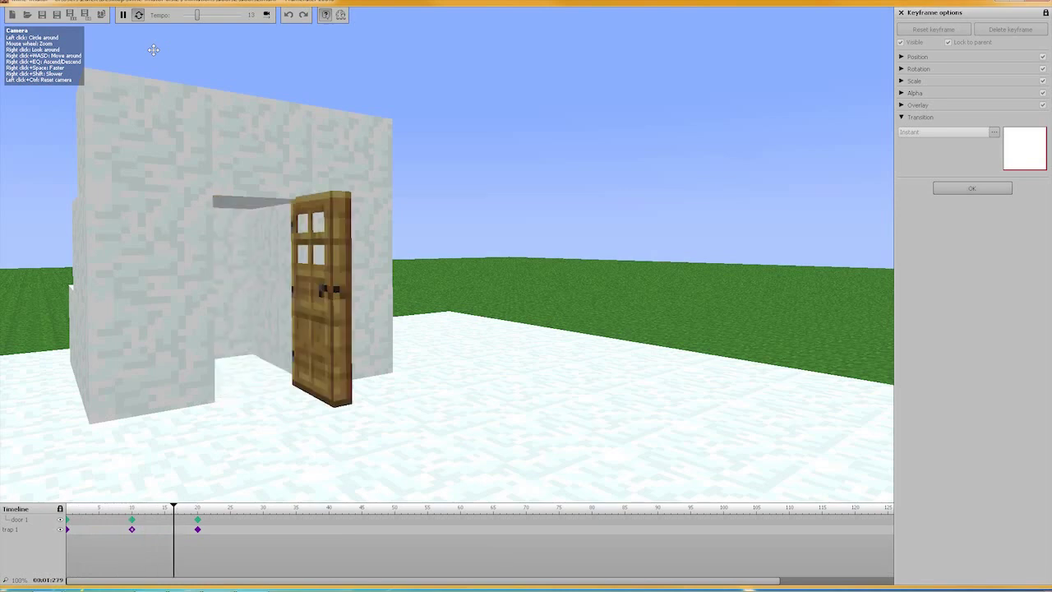
right_click_drag(498, 202, 700, 239)
key("a")
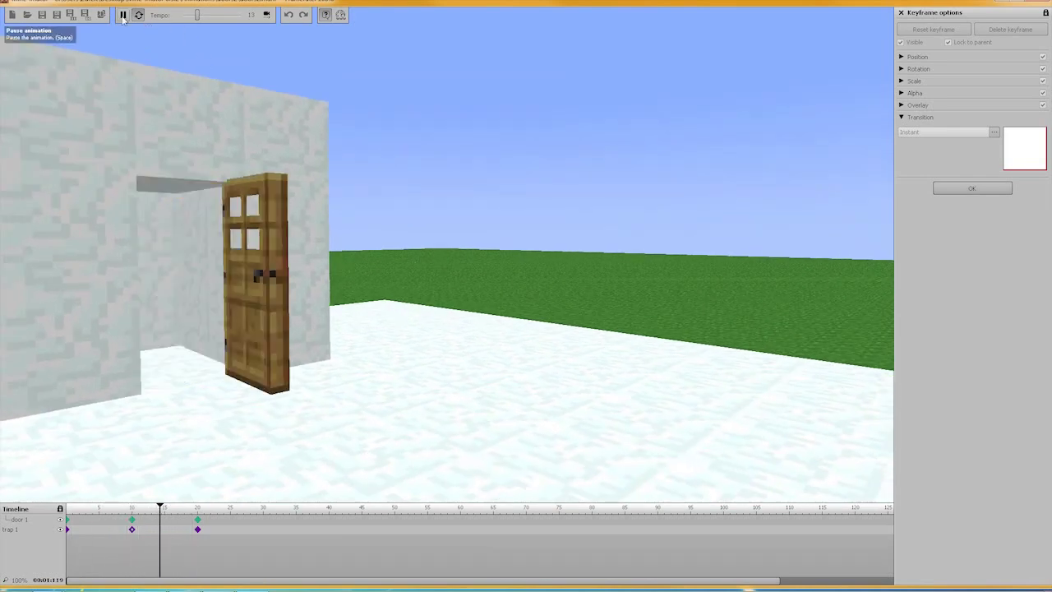
left_click(123, 15)
Step: Review the available transition types, examine the door and trapdoor at frame 0, and close the keyframe options
left_click(944, 132)
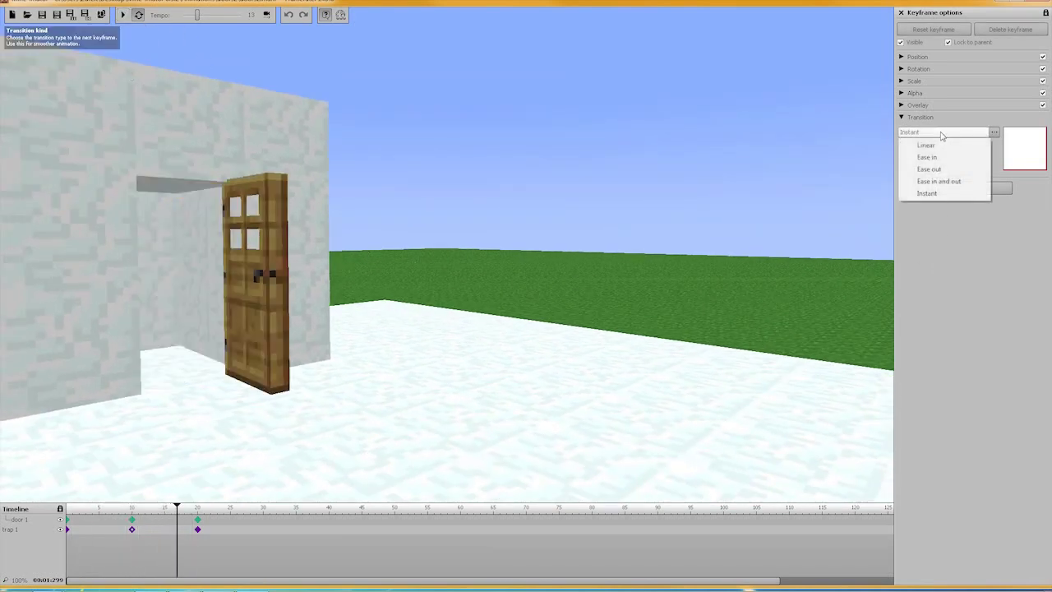
left_click(577, 143)
right_click_drag(708, 167, 732, 215)
key("s")
key("e")
mouse_move(457, 244)
right_mouse_down()
mouse_move(419, 255)
mouse_move(509, 254)
mouse_move(447, 255)
right_mouse_up()
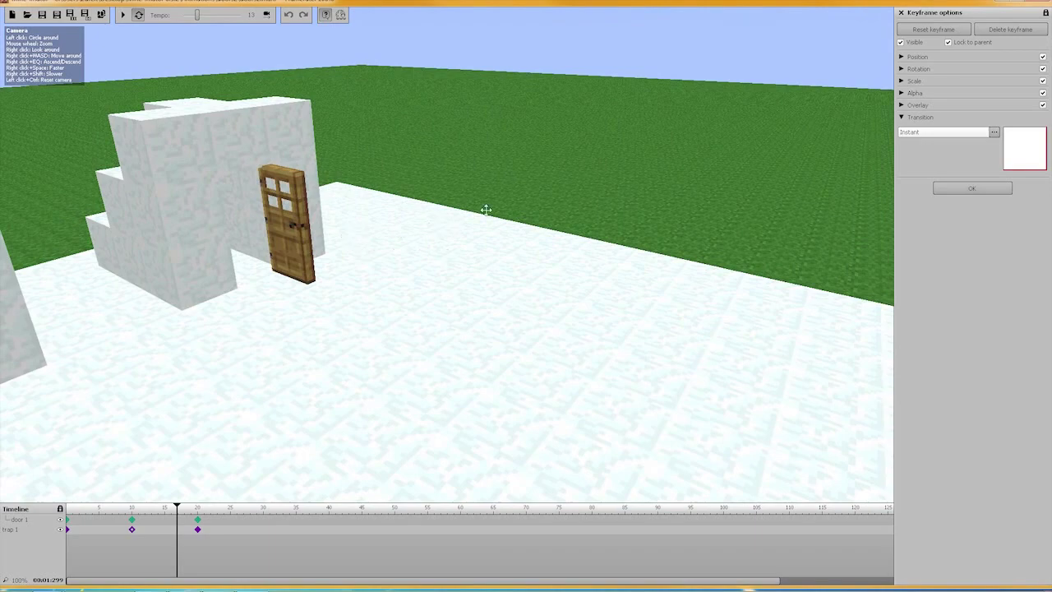
right_click_drag(519, 171, 499, 160)
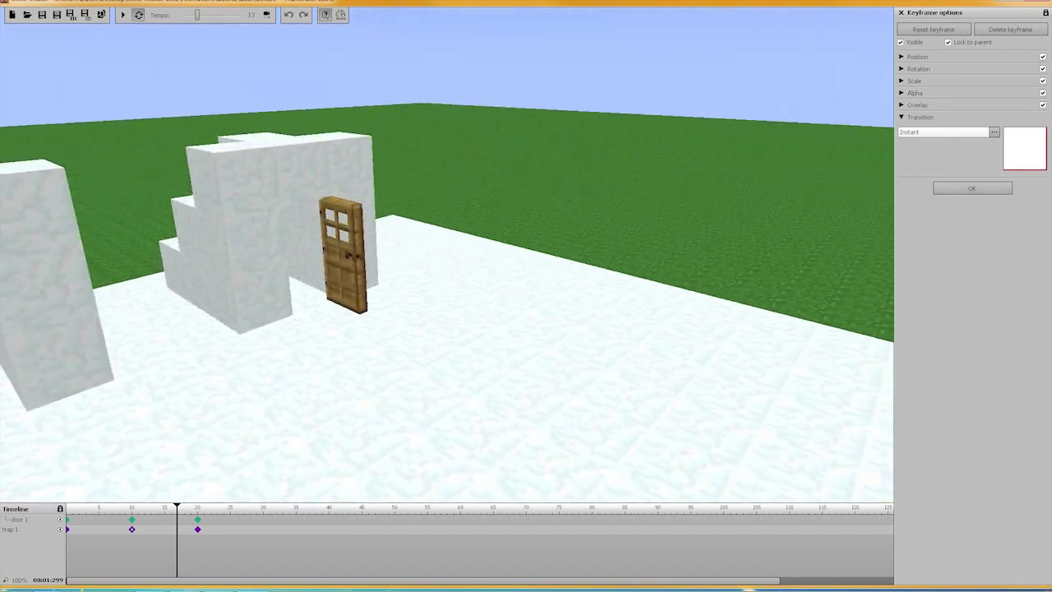
left_click(69, 527)
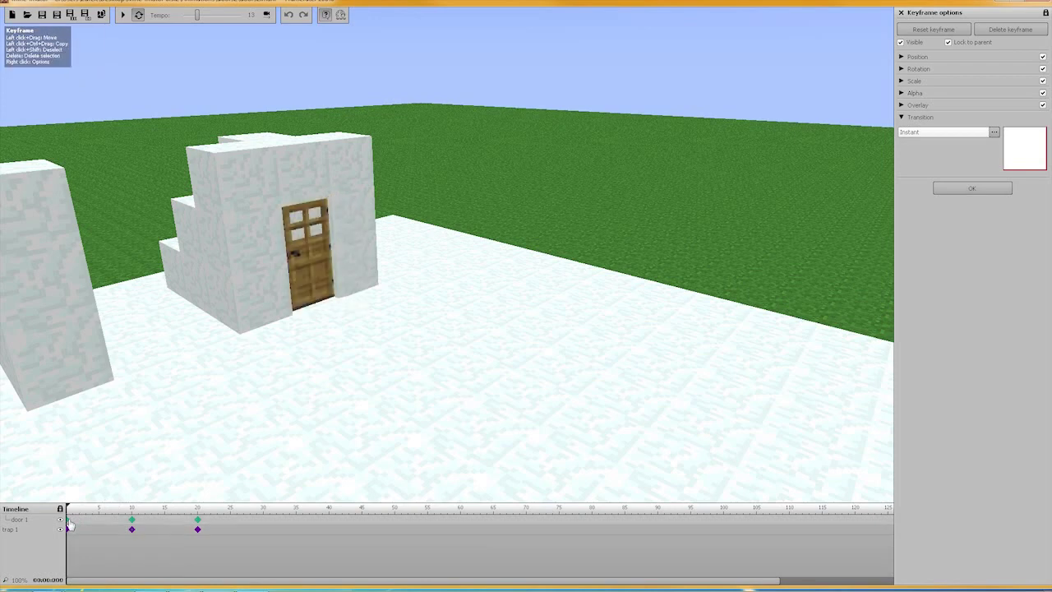
right_click_drag(594, 204, 645, 204)
right_click_drag(117, 245, 117, 246)
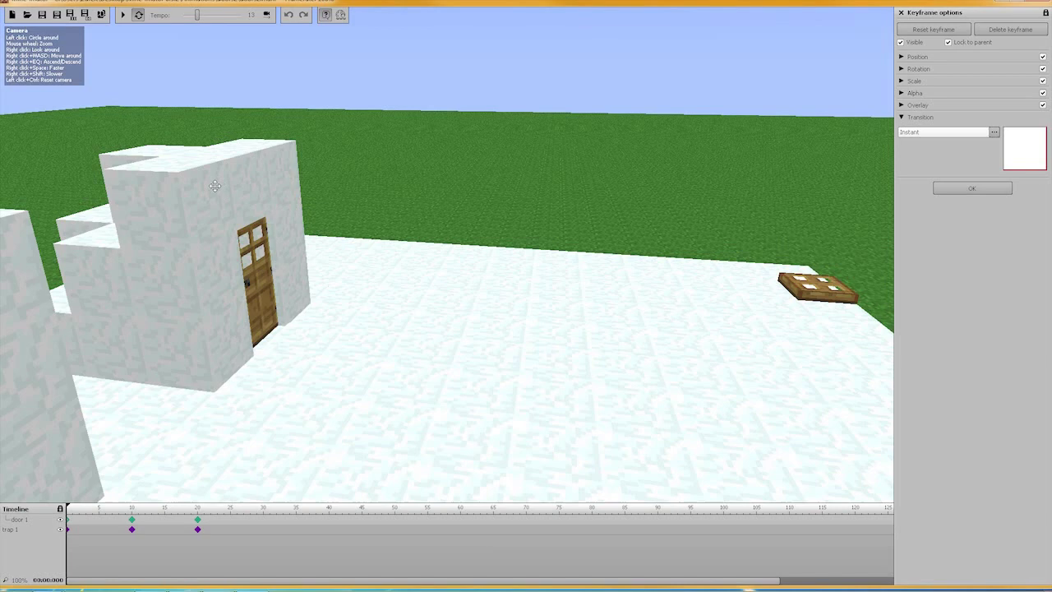
left_click(968, 189)
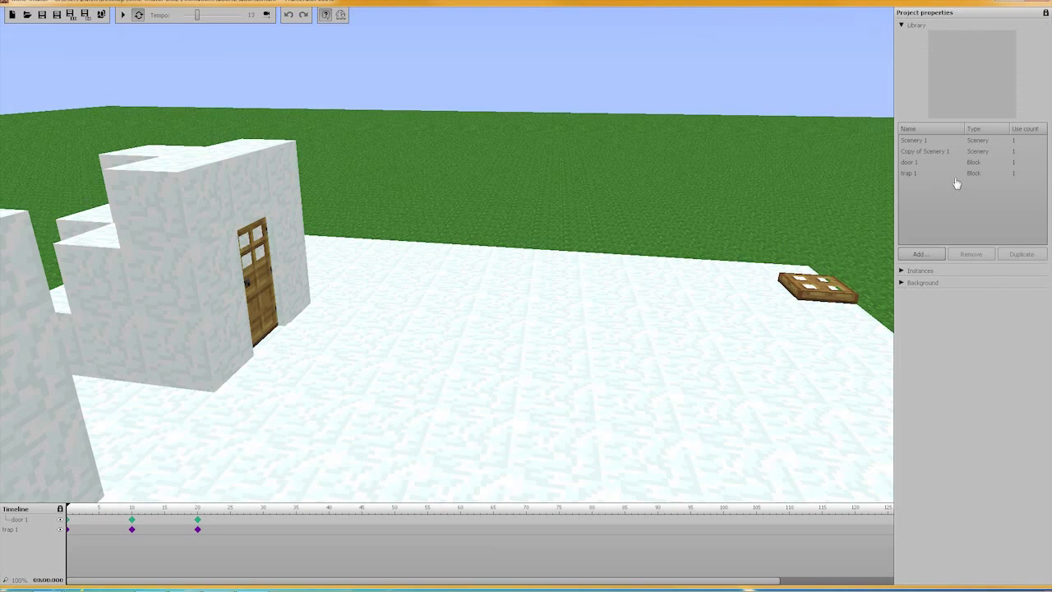
Step: Show the Scenery 1 instance in the timeline
left_click(922, 142)
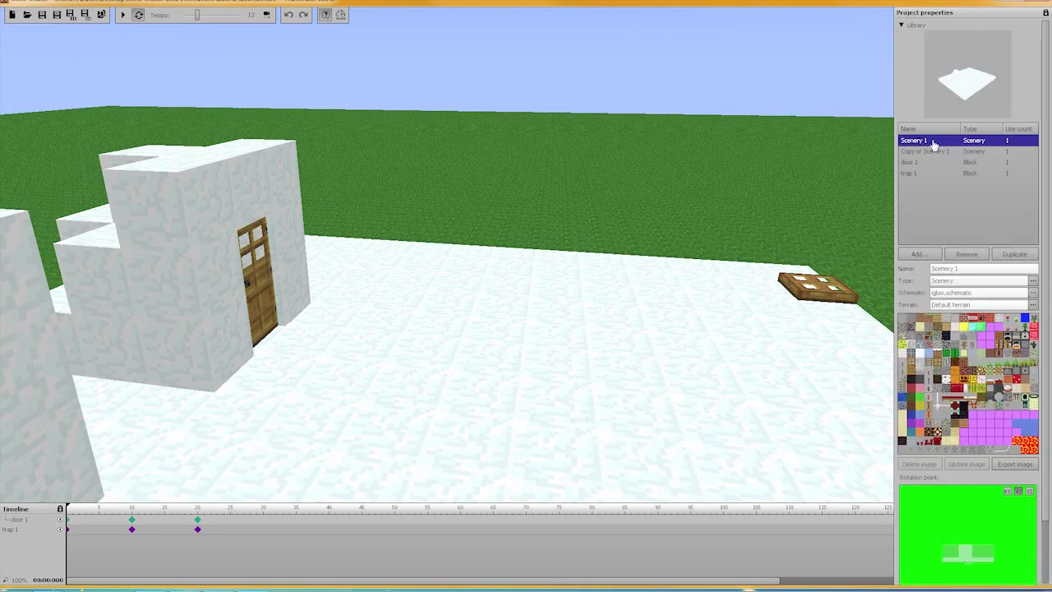
left_click(900, 26)
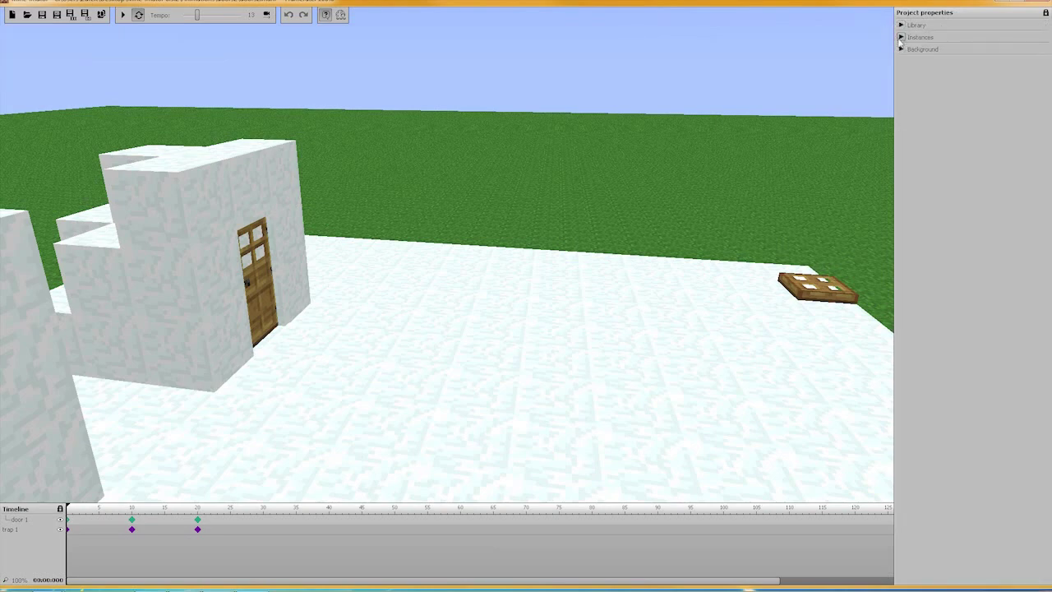
left_click(900, 38)
left_click(978, 58)
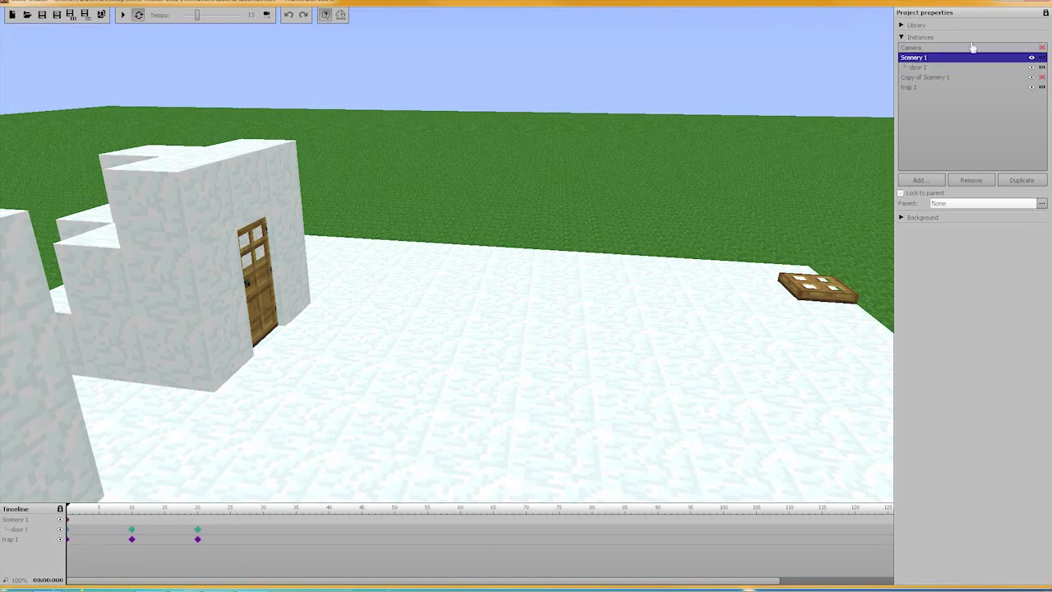
left_click(903, 38)
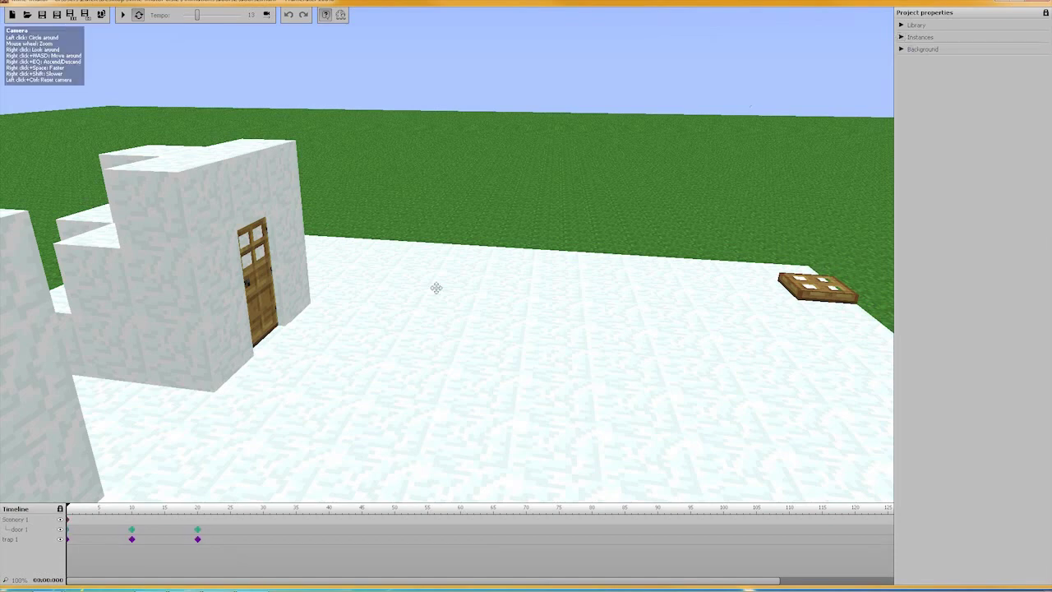
Step: Open Scenery 1's keyframe at frame 0, show its position controls, and raise the scenery vertically together with its attached door
left_click(69, 526)
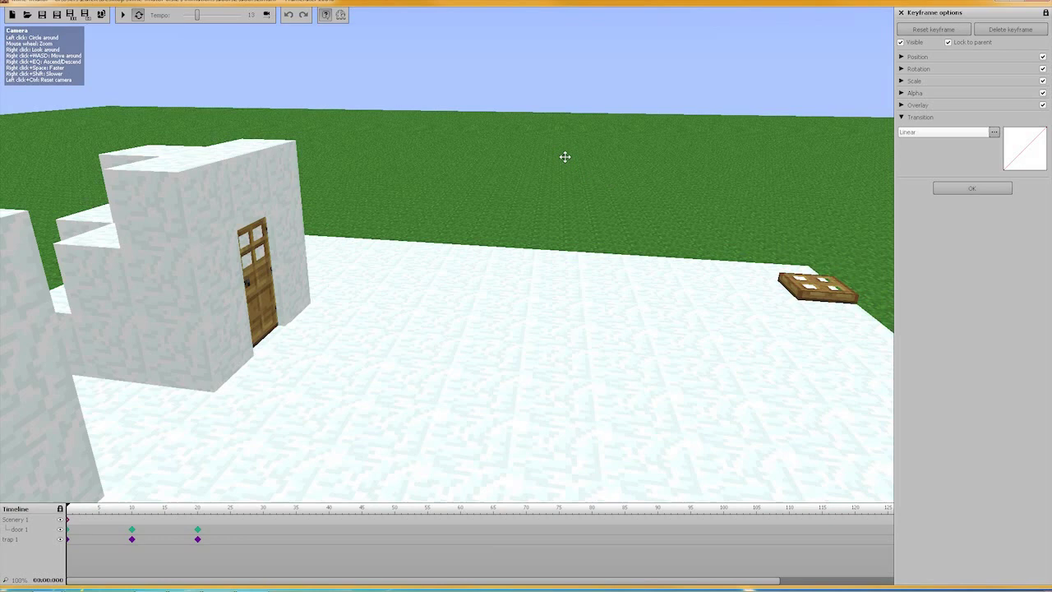
left_click_drag(564, 156, 97, 246)
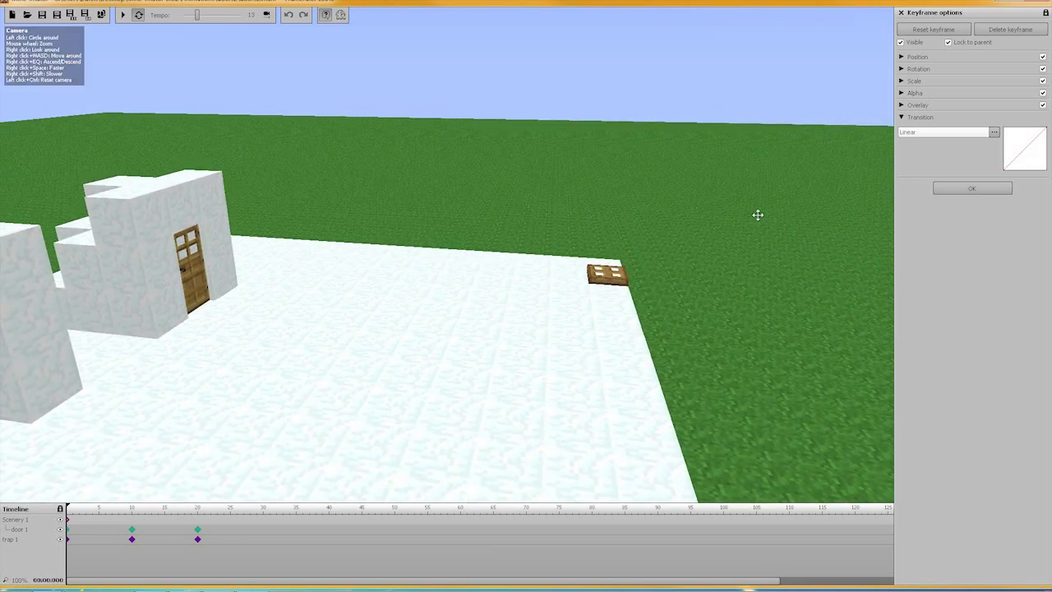
left_click_drag(390, 211, 443, 255)
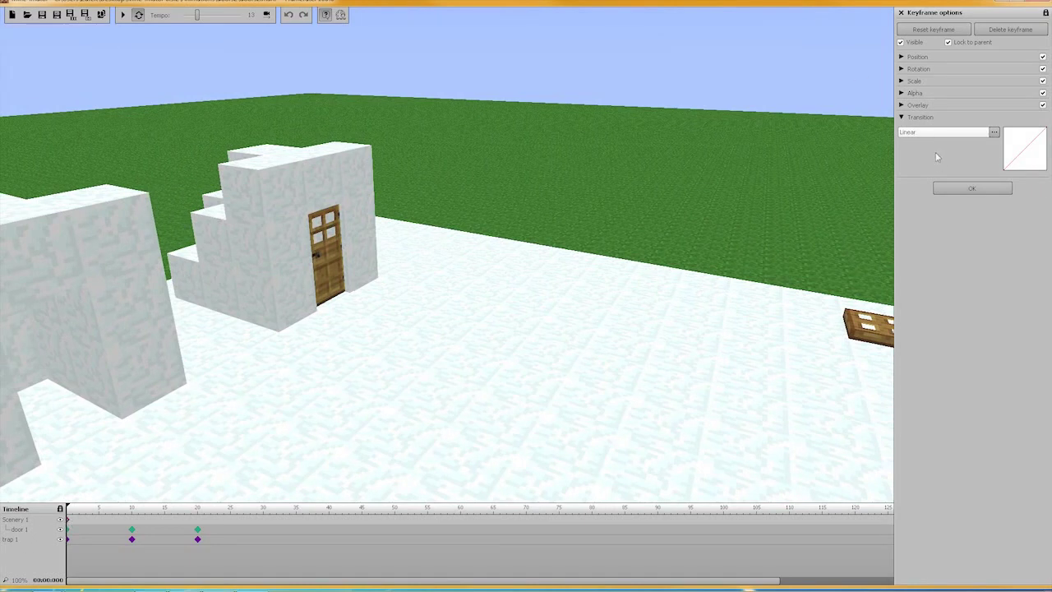
left_click(901, 56)
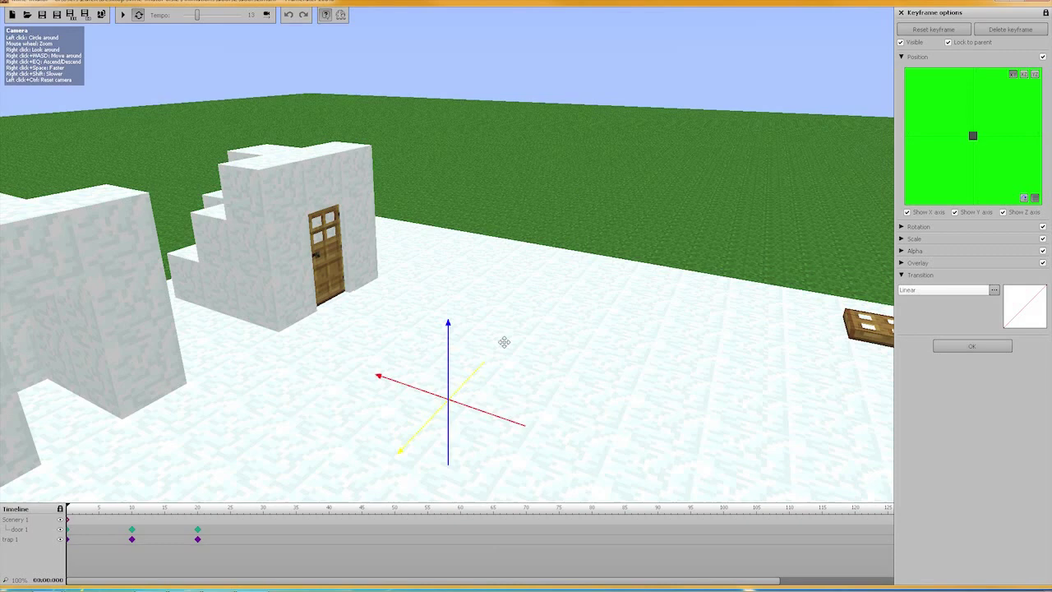
left_click_drag(451, 329, 419, 300)
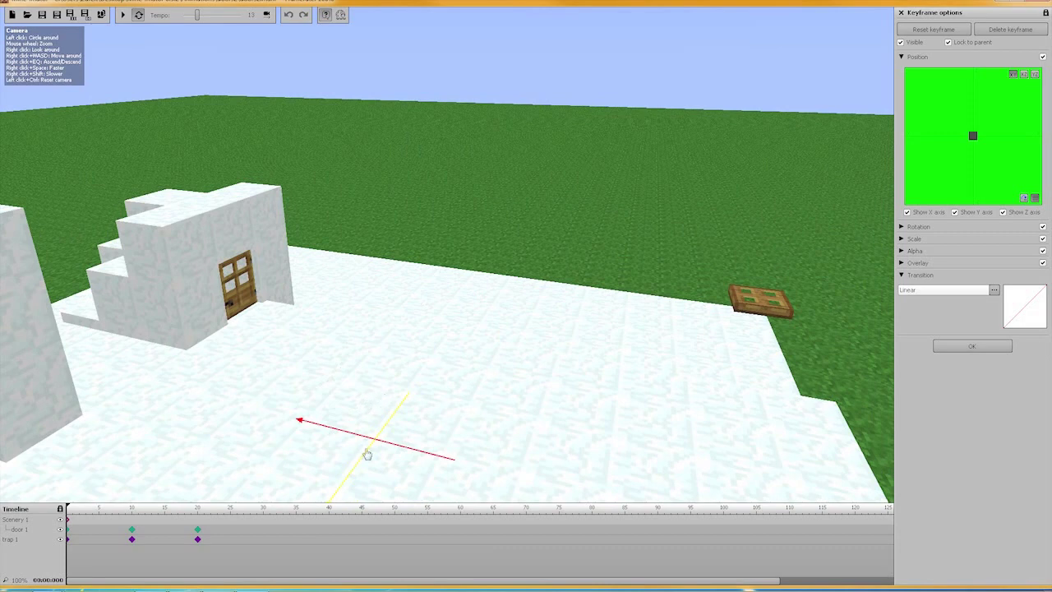
key("s")
right_click_drag(419, 263, 419, 271)
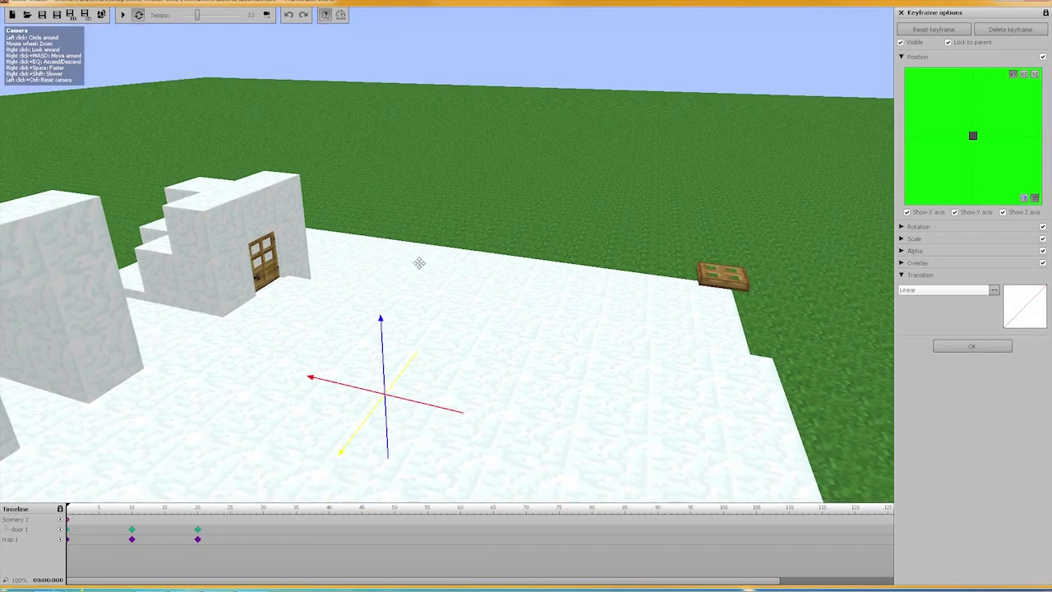
left_click_drag(383, 330, 389, 197)
Step: Play the animation to check that the door still opens within the moved scenery, and pause playback
left_click(138, 15)
left_click(122, 15)
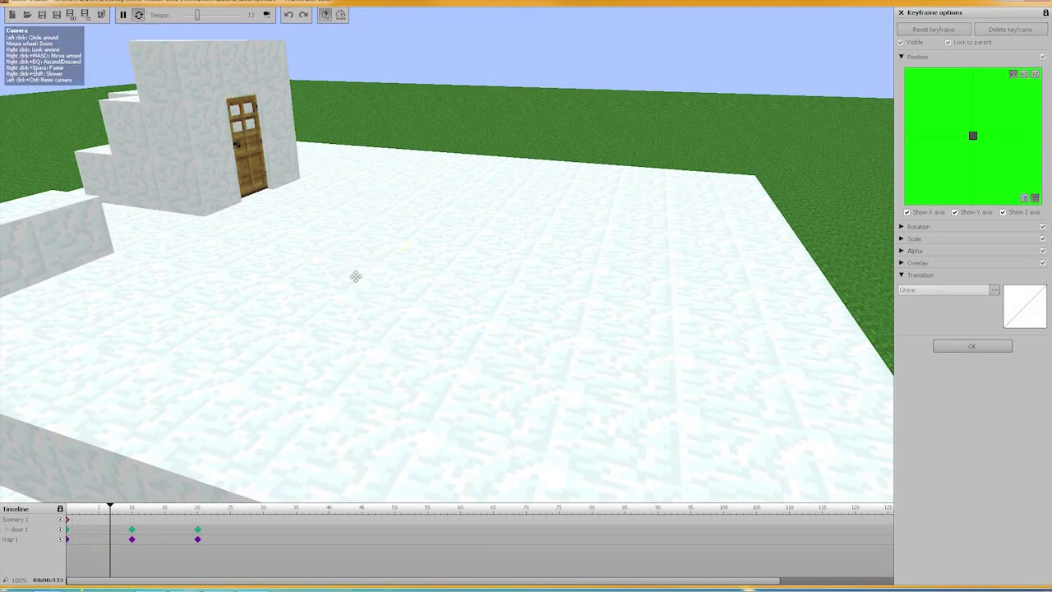
key("space")
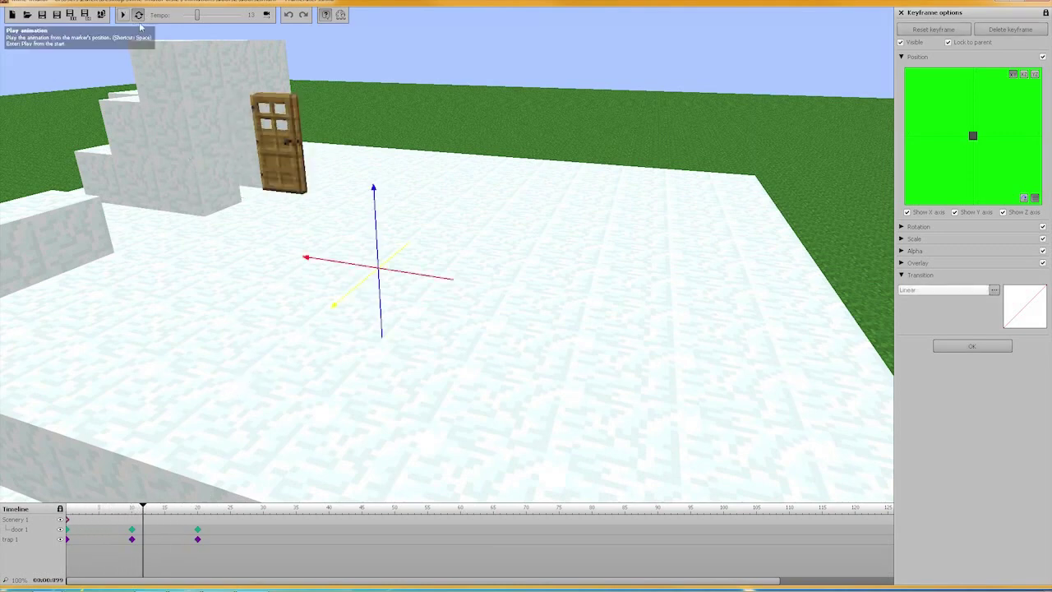
Step: Lower Scenery 1 in two vertical moves, playing and pausing the animation after each one to check the attached door
left_click_drag(377, 207, 377, 251)
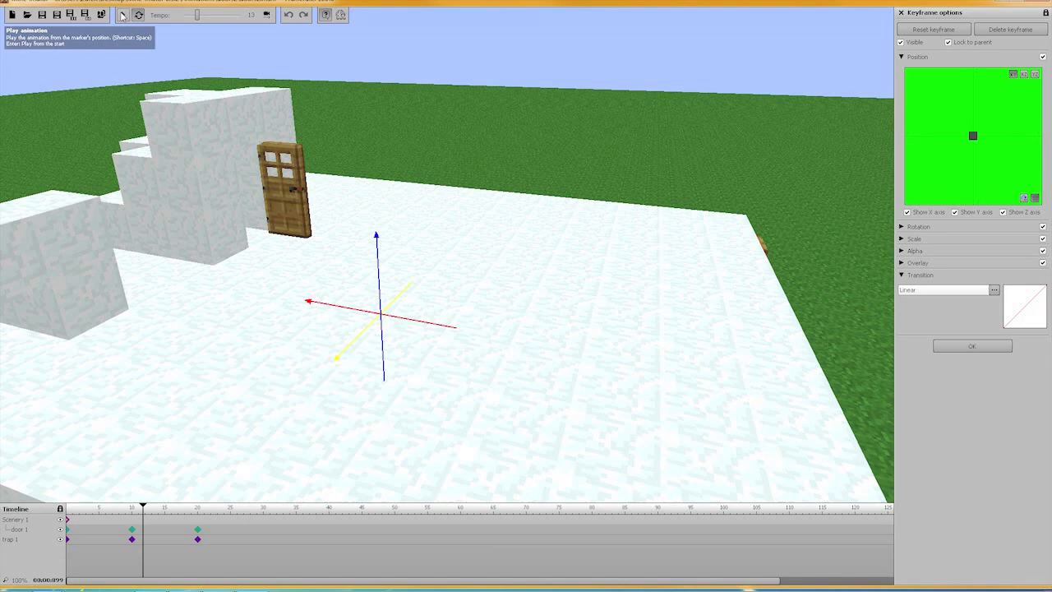
left_click(123, 15)
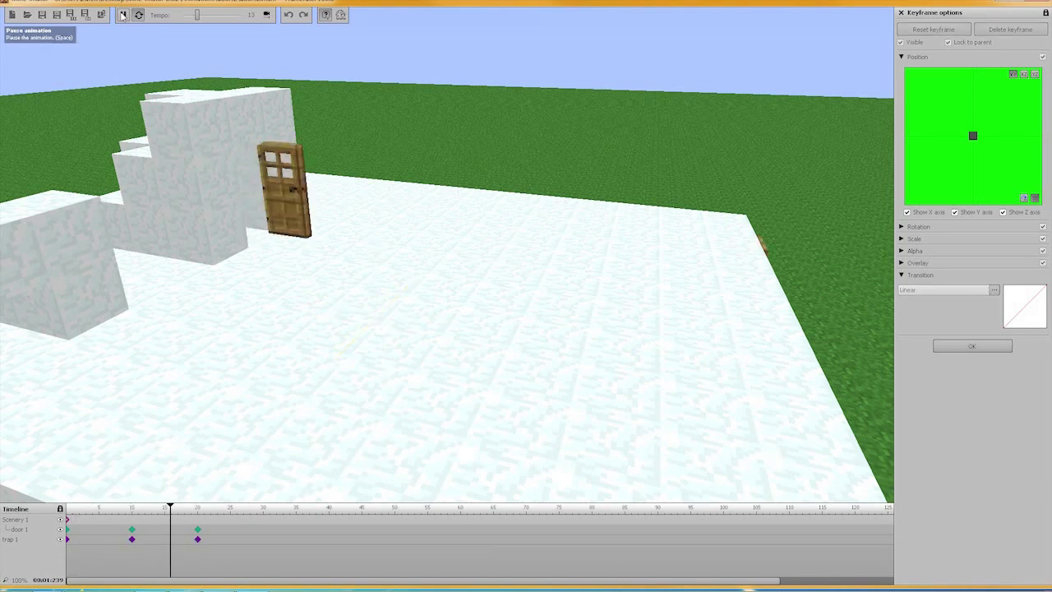
left_click(122, 15)
left_click_drag(375, 249, 388, 336)
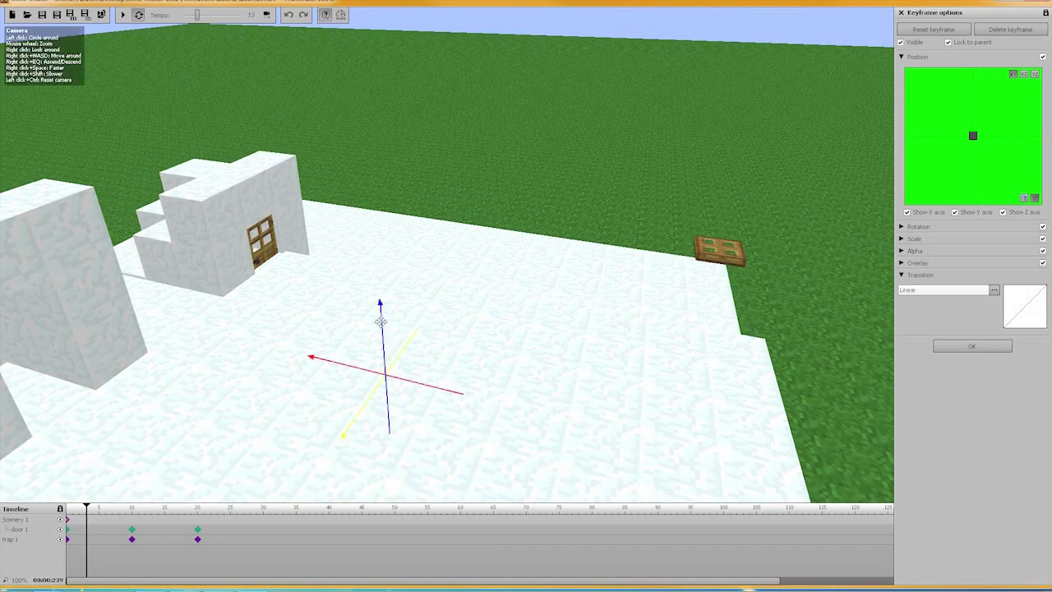
left_click(122, 15)
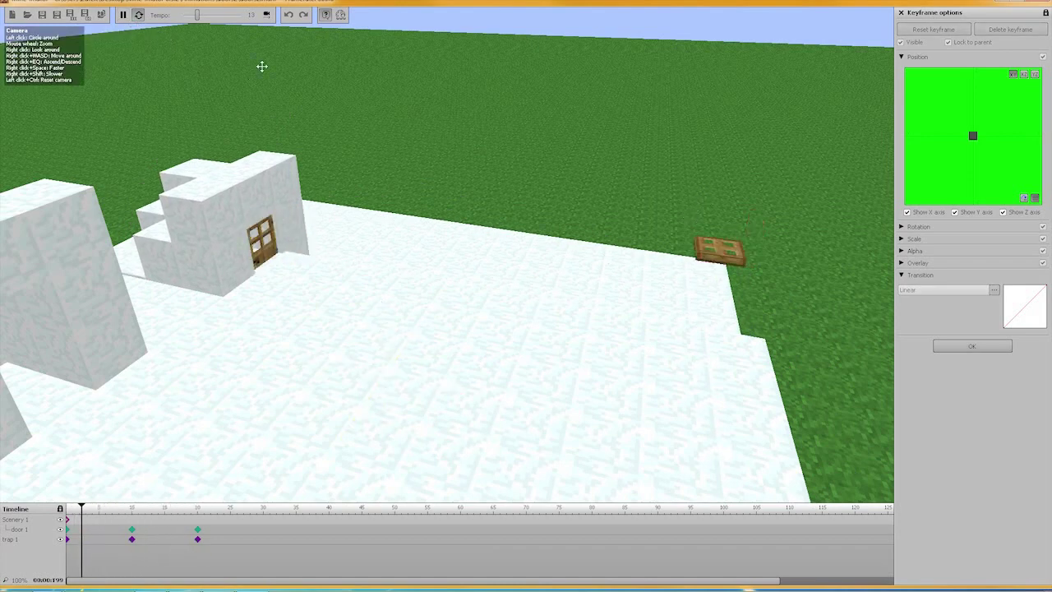
left_click(124, 15)
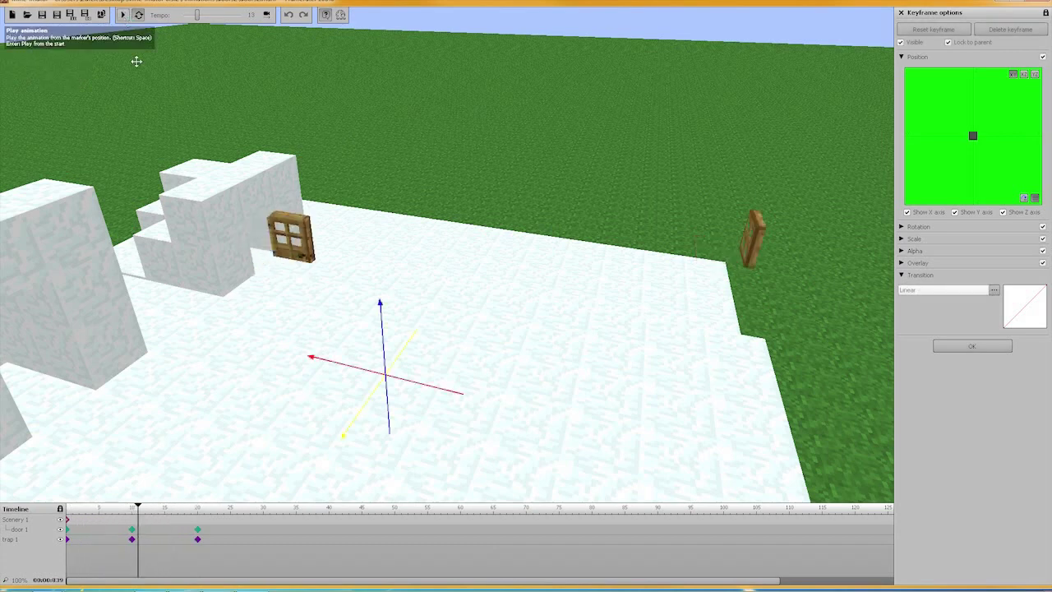
Step: Raise Scenery 1 until the whole door stands above the ground, and play and pause the animation to check it
left_click_drag(382, 313, 391, 241)
middle_click_drag(391, 241, 397, 269)
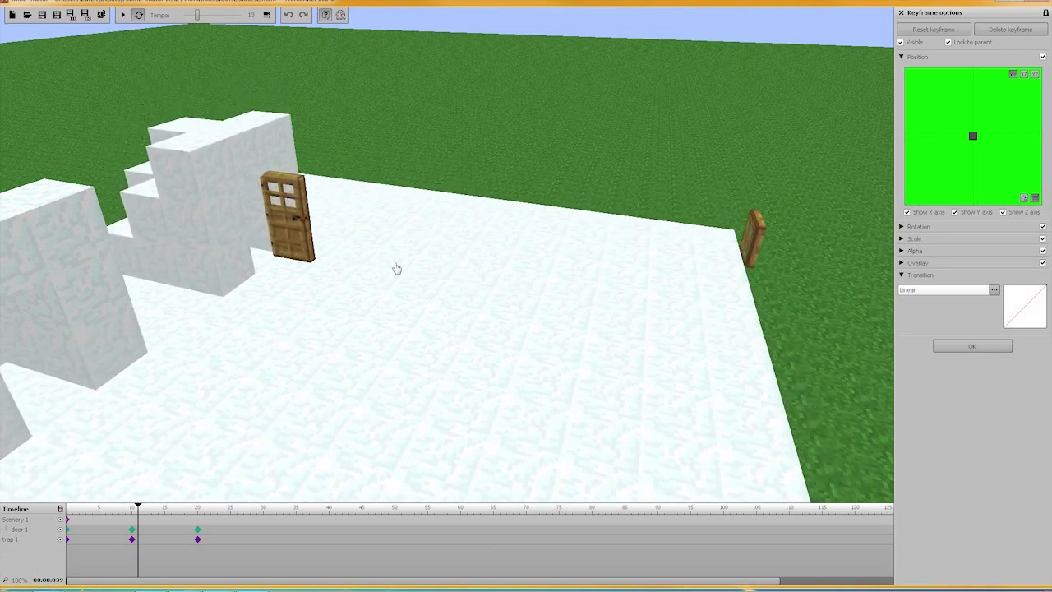
left_click(122, 15)
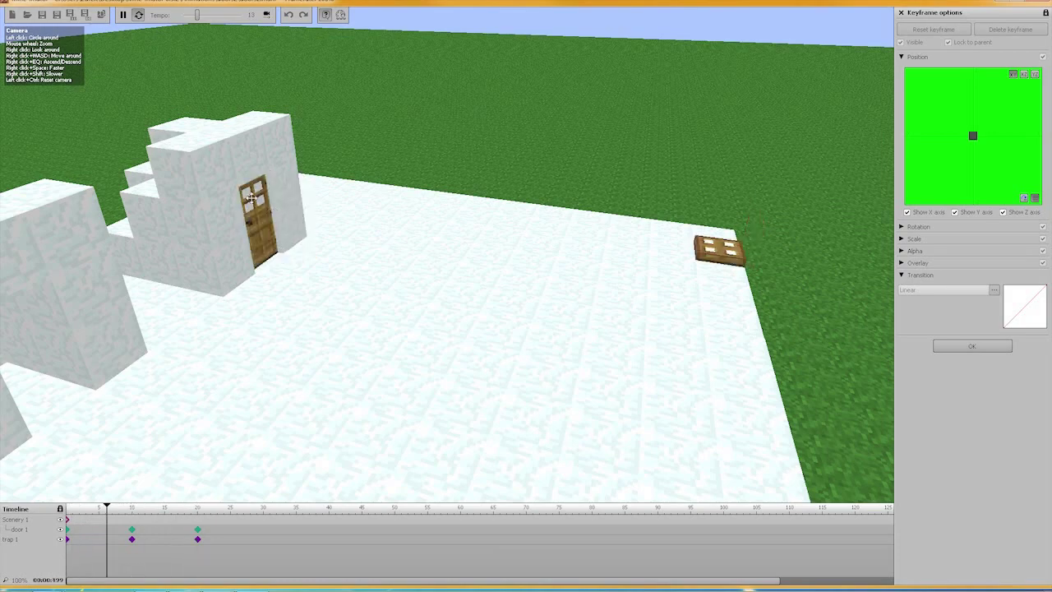
left_click(123, 17)
Step: Close the scenery's keyframe options and add a new block to the project library
right_click_drag(362, 247, 164, 262)
key("w")
right_click_drag(512, 261, 407, 216)
key("s")
left_click(972, 346)
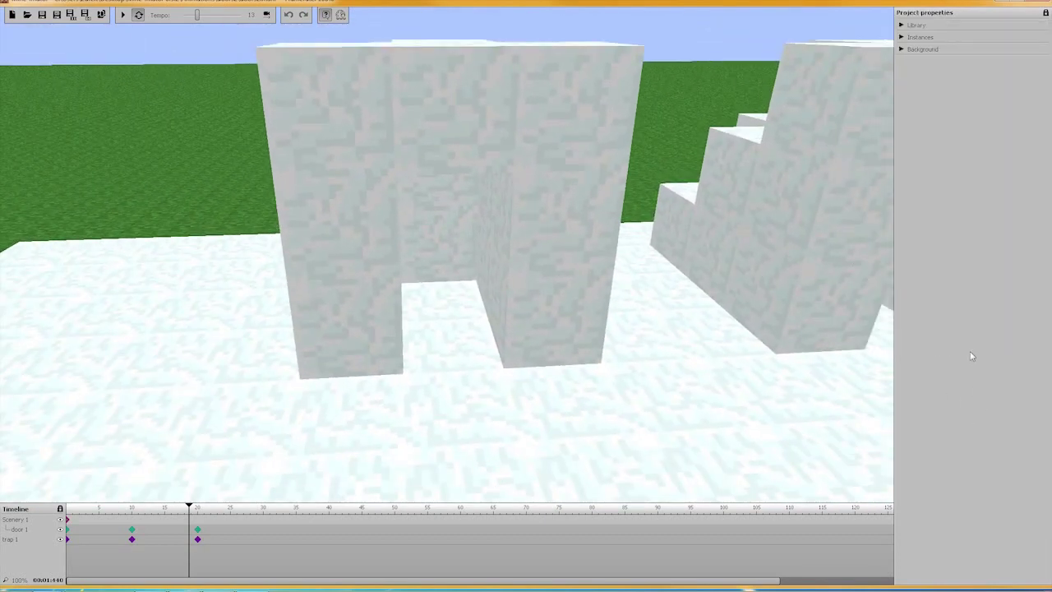
left_click(902, 26)
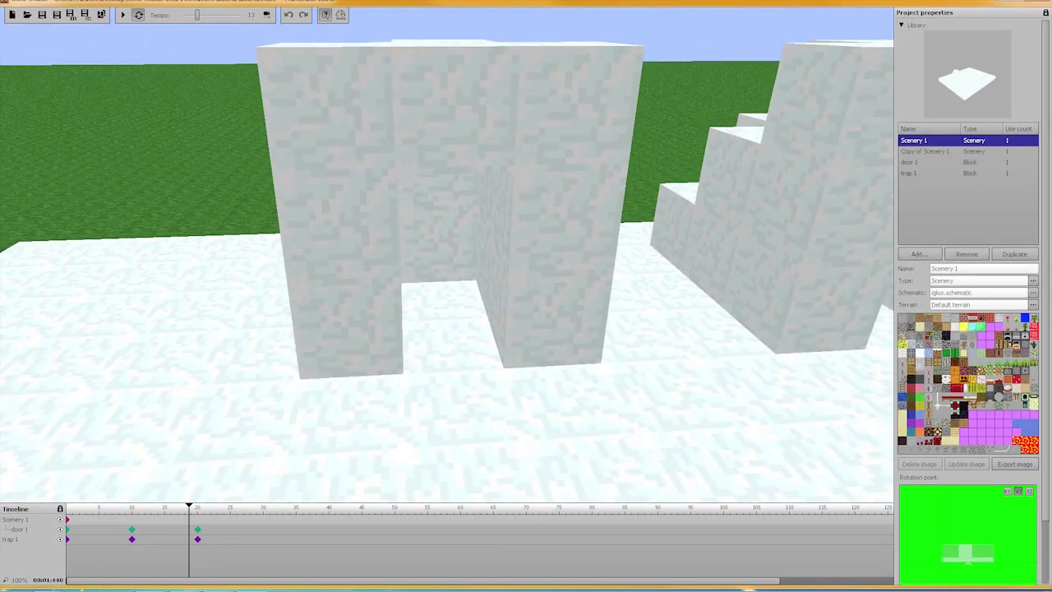
left_click(917, 254)
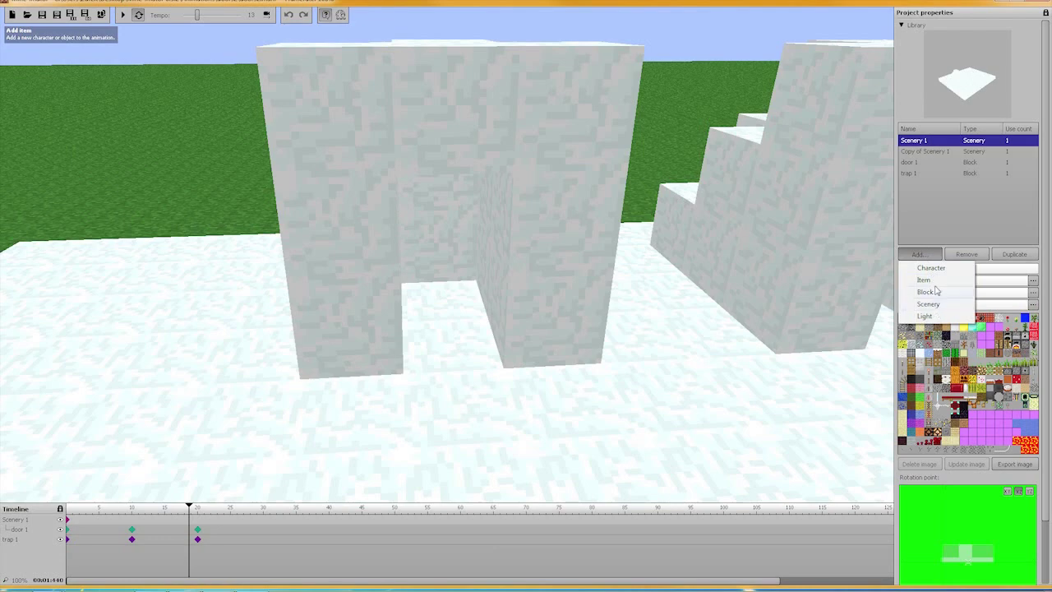
left_click(926, 292)
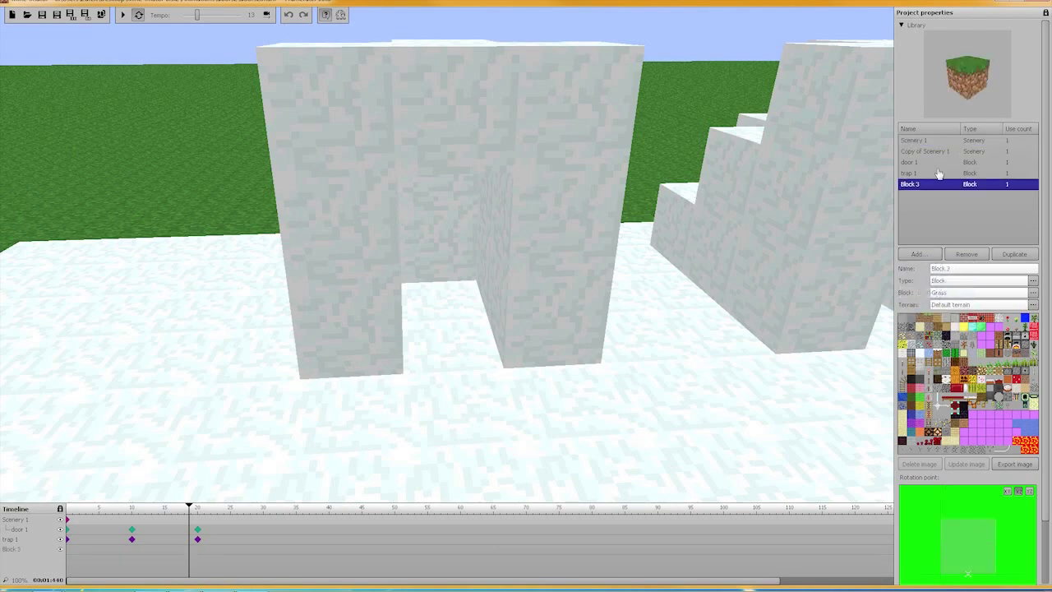
Step: Filter the block list for "door", set the new block to Wooden Door, and name it door 2
left_click(952, 299)
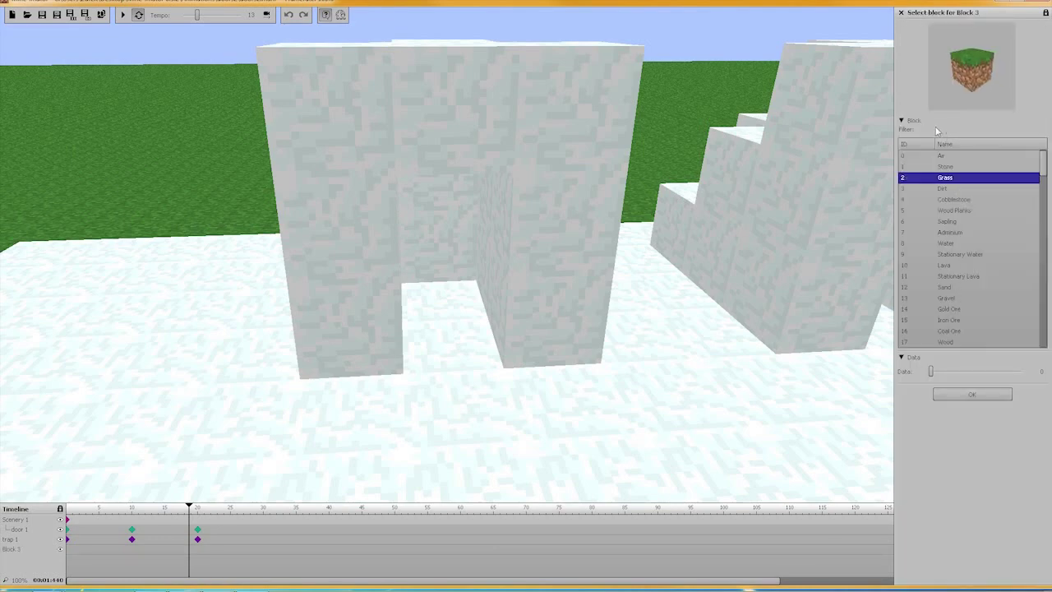
type("door")
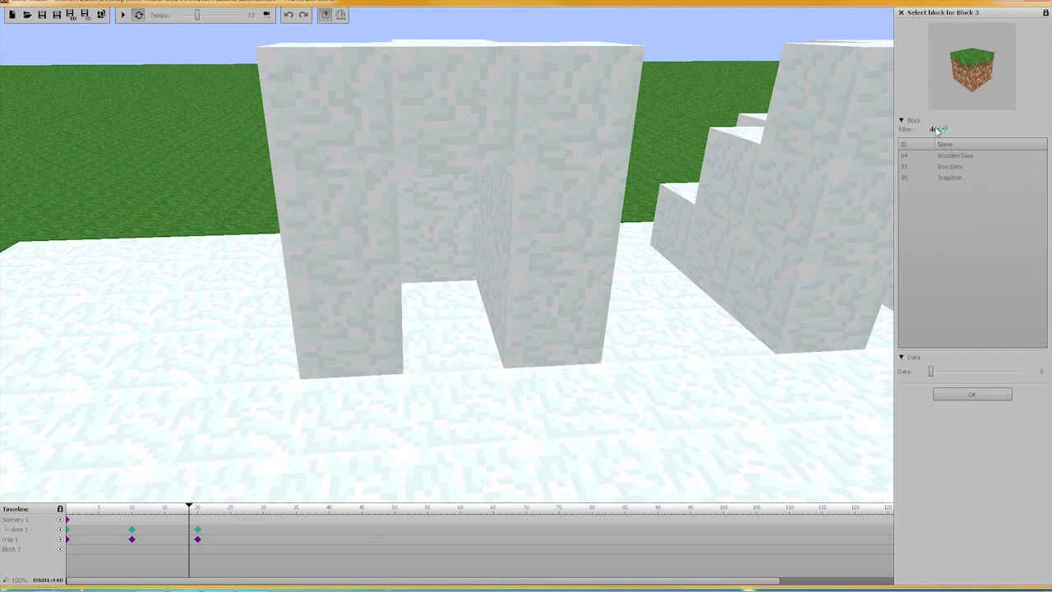
left_click(968, 157)
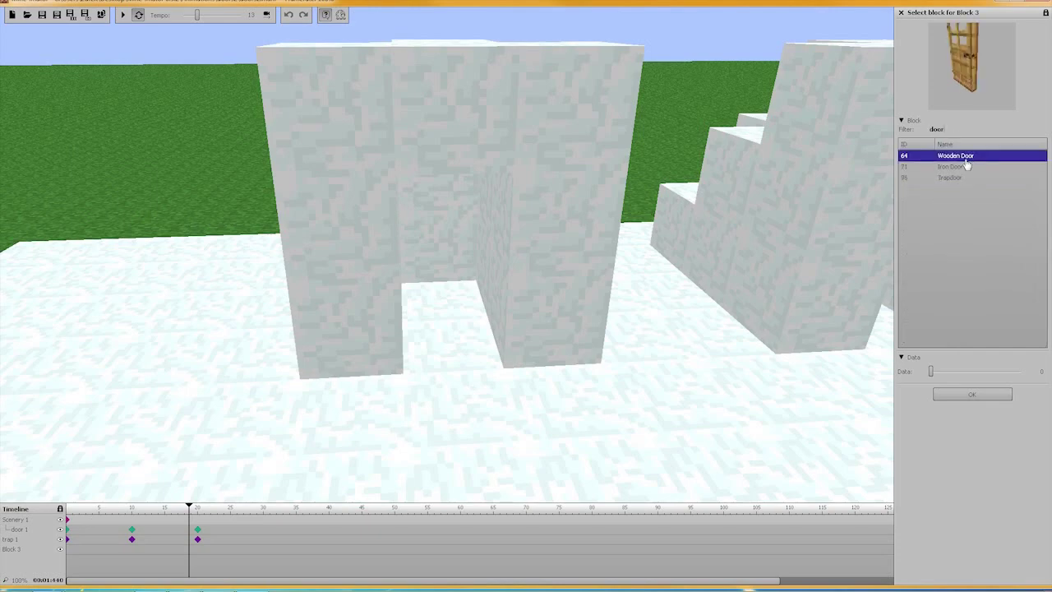
left_click(986, 399)
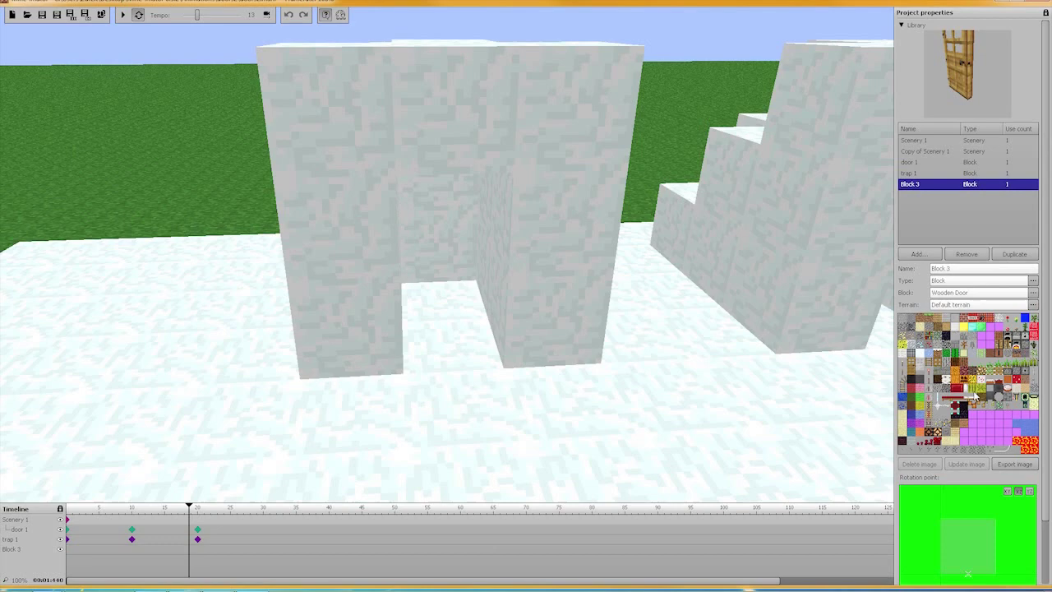
left_click(961, 269)
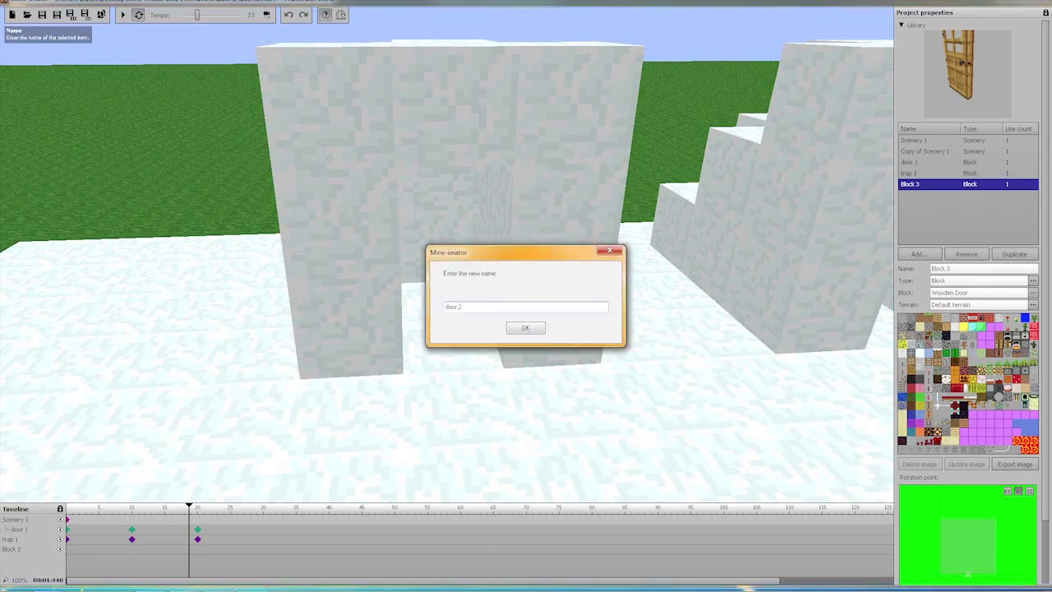
left_click(525, 329)
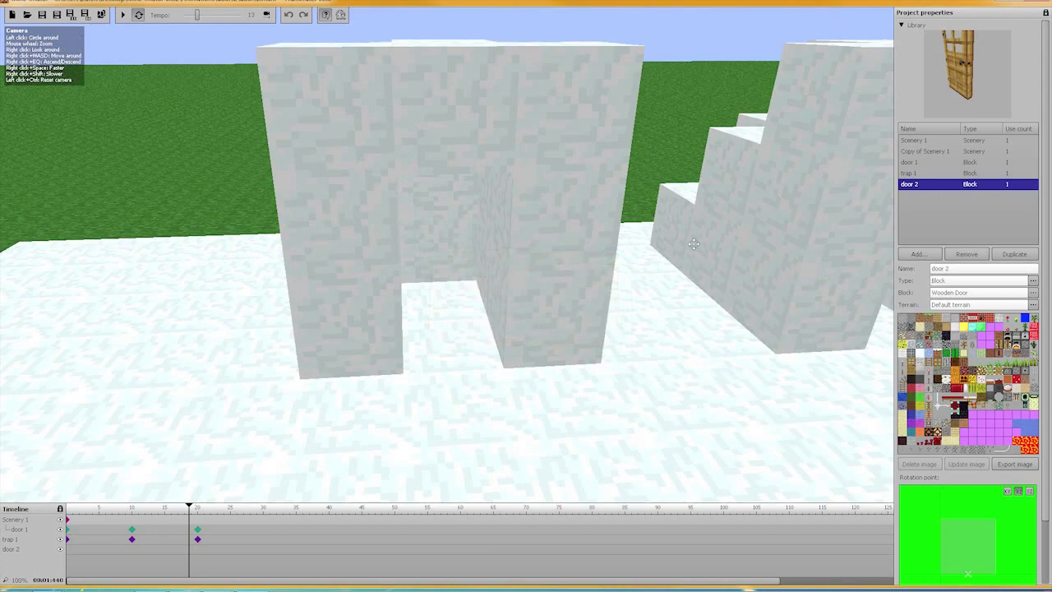
Step: Create a keyframe for door 2 at frame 0 and raise the door until it stands fully above the snow
key("s")
mouse_move(693, 244)
right_mouse_down()
mouse_move(797, 250)
mouse_move(723, 257)
mouse_move(694, 246)
right_mouse_up()
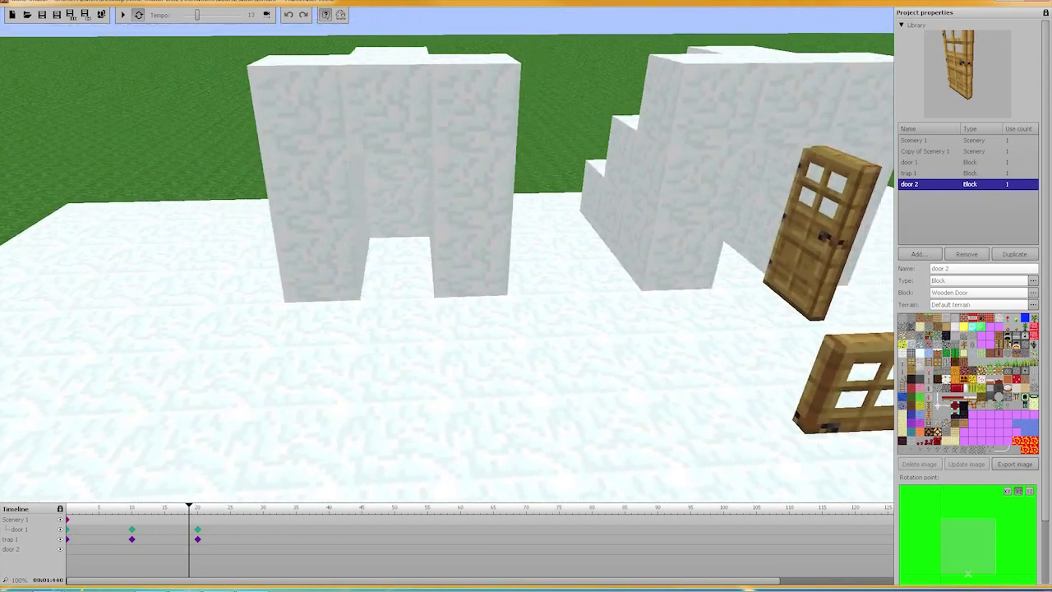
mouse_move(301, 197)
right_mouse_down()
mouse_move(370, 199)
mouse_move(301, 197)
right_mouse_up()
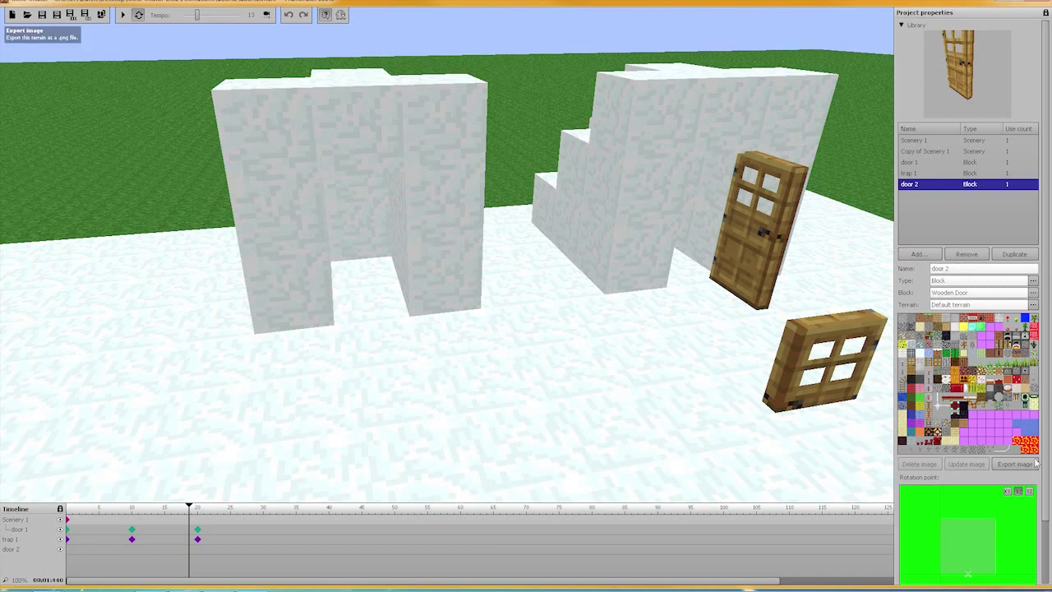
left_click_drag(1045, 404, 1045, 498)
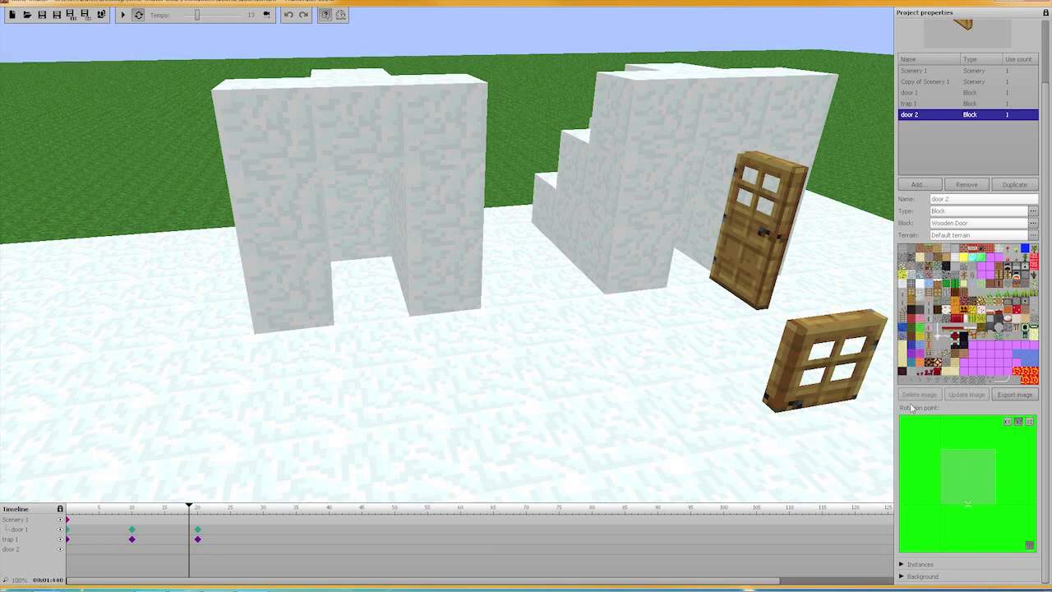
left_click_drag(770, 389, 2, 368)
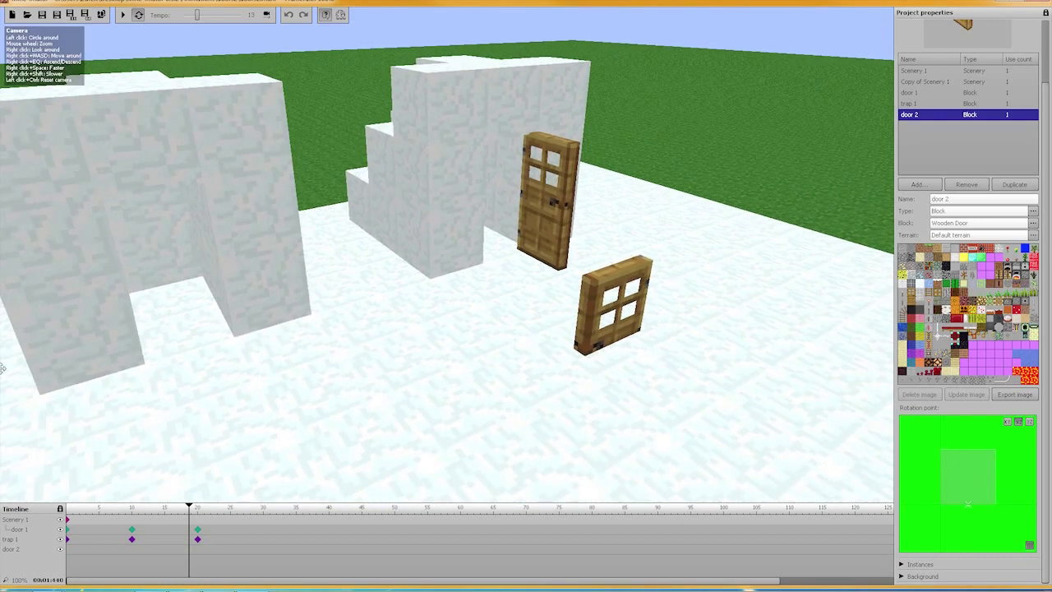
left_click(69, 553)
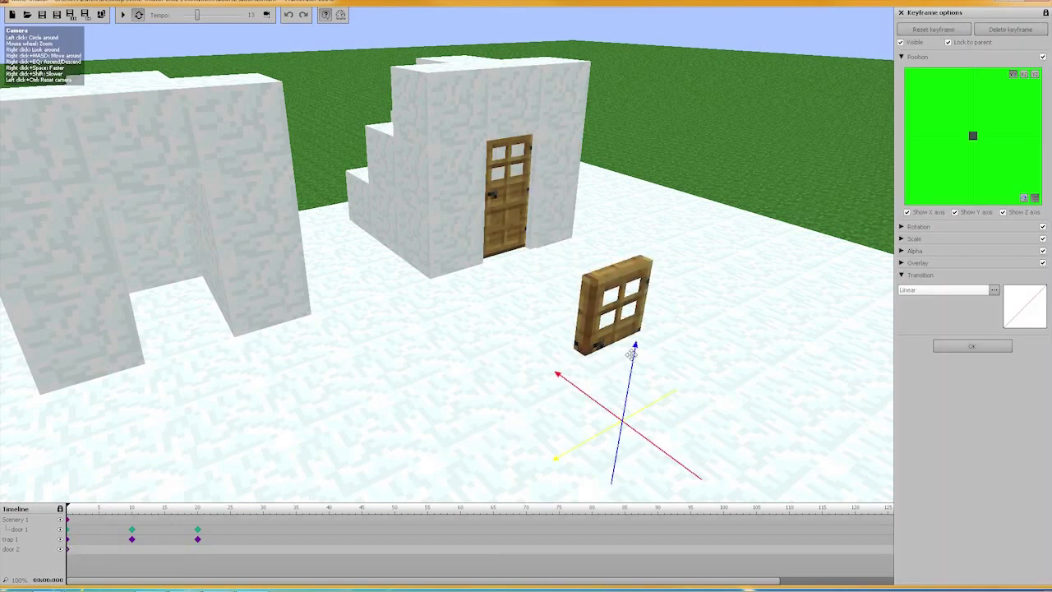
left_click_drag(631, 354, 672, 231)
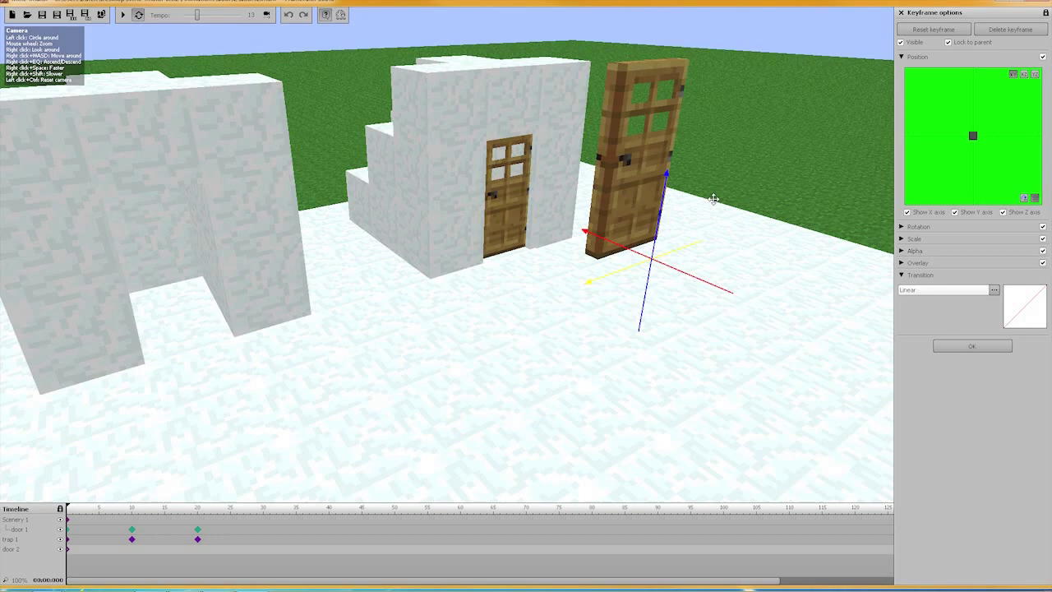
Step: Show door 2's rotation controls, examine its rotation rings relative to the door, and close the keyframe options
right_click_drag(713, 199, 880, 200)
key("w")
key("a")
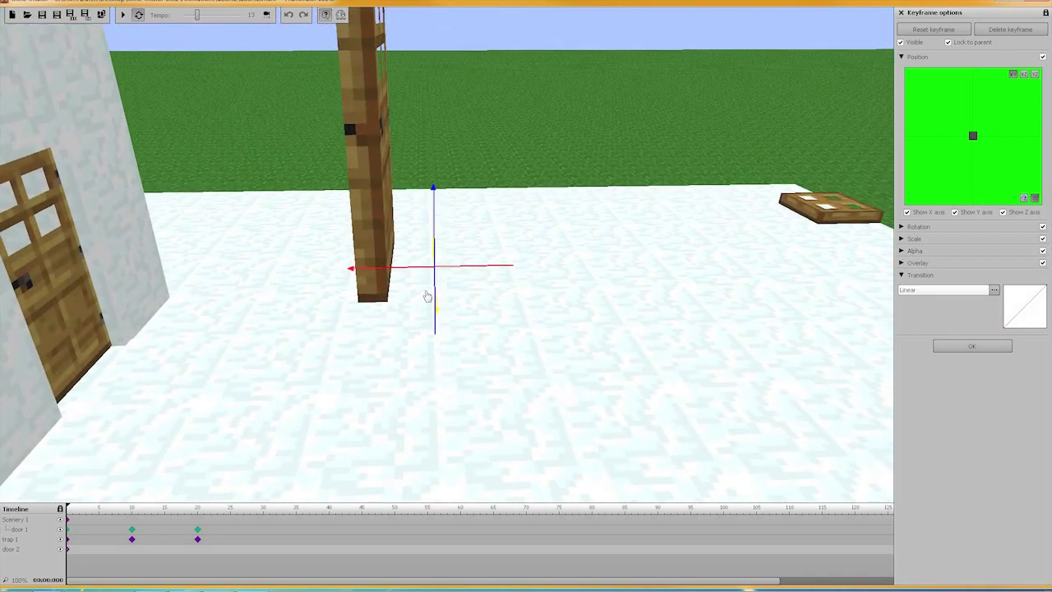
key("d")
right_click_drag(526, 230, 414, 241)
left_click(901, 227)
key("a")
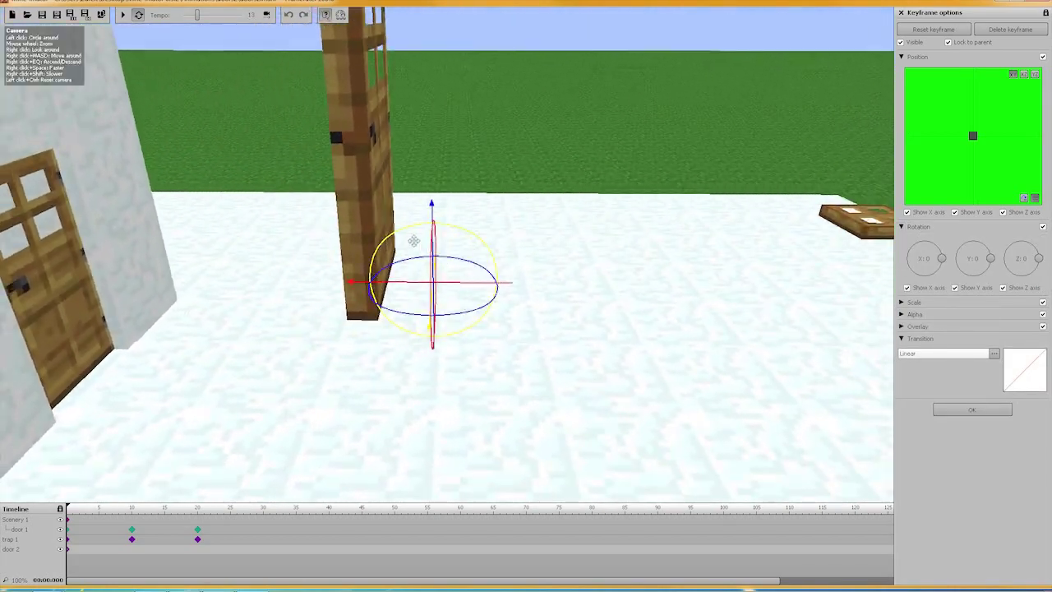
mouse_move(447, 229)
left_mouse_down()
mouse_move(523, 268)
mouse_move(545, 294)
mouse_move(460, 235)
mouse_move(374, 246)
mouse_move(330, 274)
mouse_move(419, 224)
mouse_move(564, 290)
mouse_move(484, 227)
mouse_move(402, 235)
mouse_move(437, 231)
left_mouse_up()
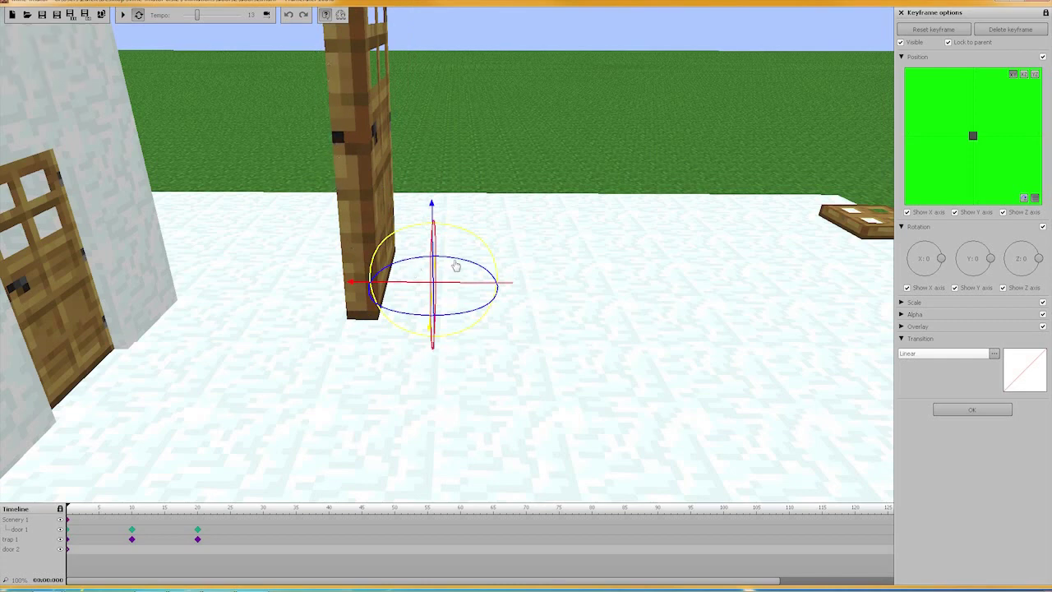
left_click(982, 409)
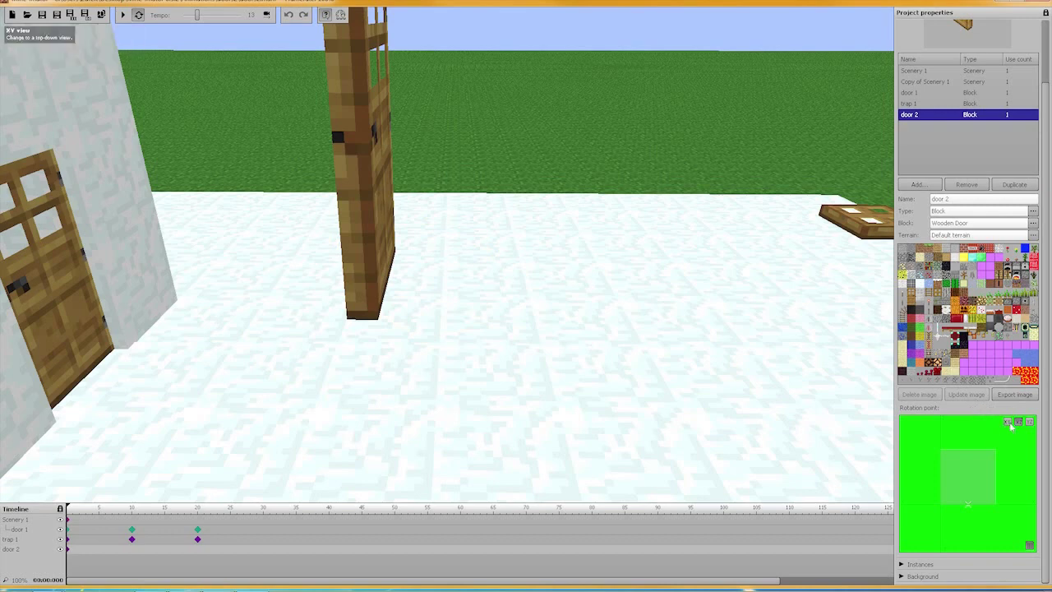
Step: Move door 2's rotation point in the YZ view to the block's top edge, at about Y 13, Z 16
left_click(1011, 424)
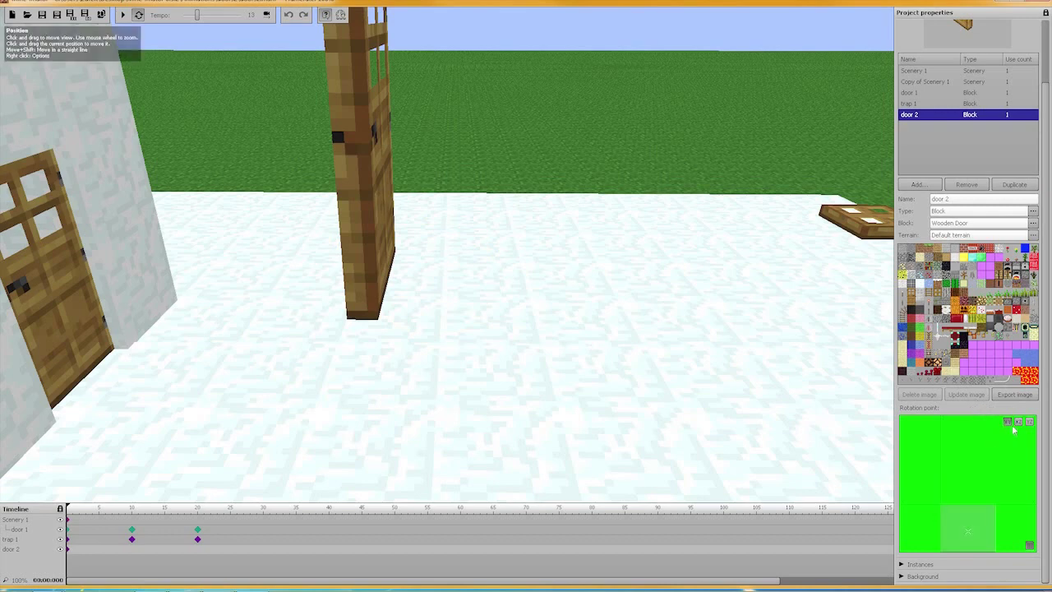
left_click(1022, 425)
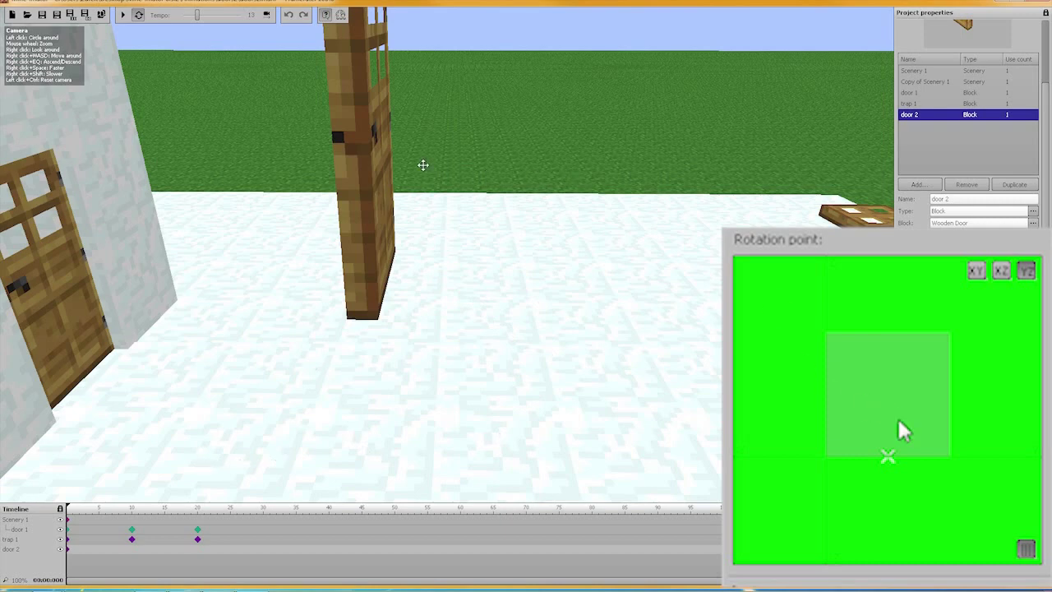
left_click_drag(910, 434, 931, 346)
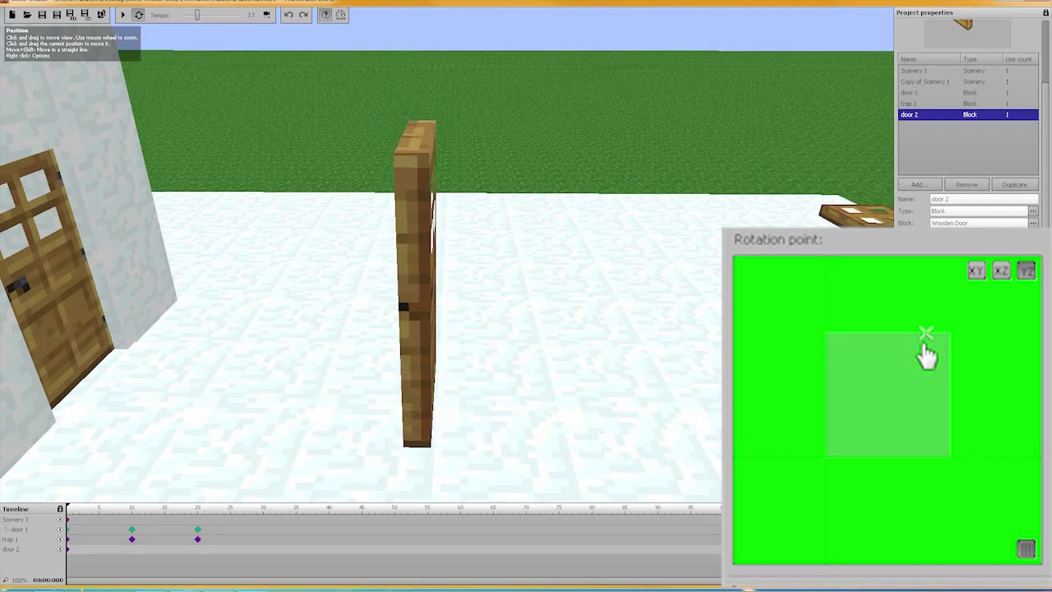
Step: Raise door 2 along the Z axis in its frame 0 keyframe and examine its rotation rings against the hinge edge
left_click(68, 550)
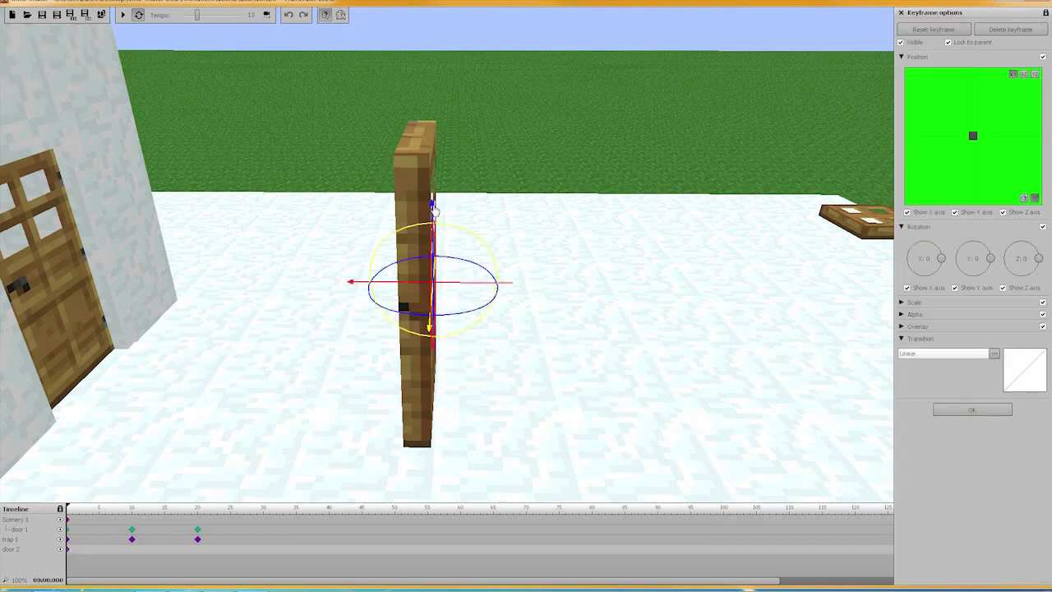
left_click_drag(433, 207, 430, 110)
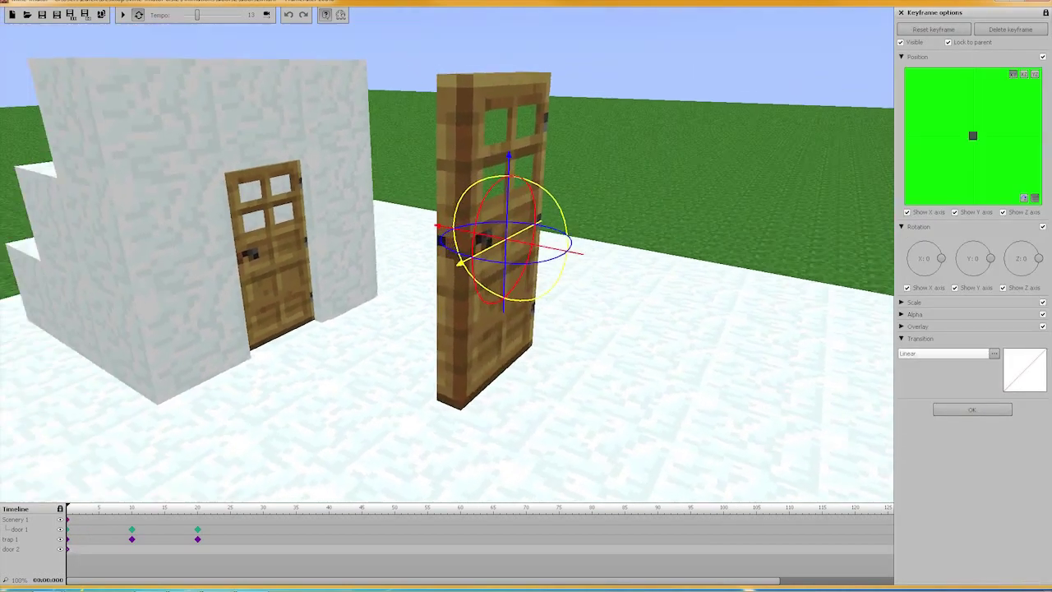
mouse_move(447, 255)
right_mouse_down()
mouse_move(337, 248)
mouse_move(476, 251)
mouse_move(457, 268)
mouse_move(402, 265)
mouse_move(433, 269)
right_mouse_up()
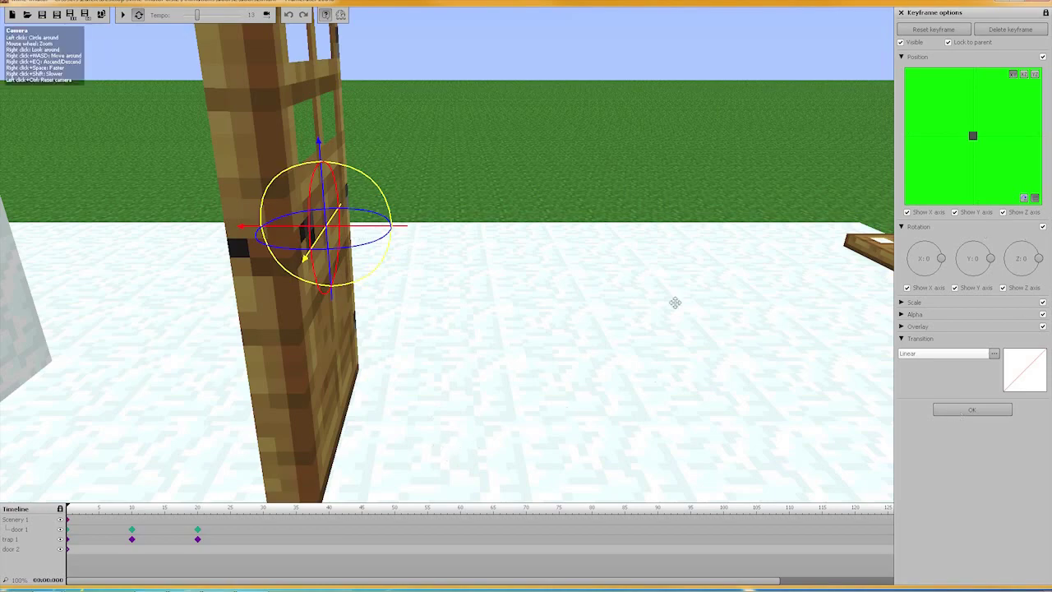
left_click_drag(677, 301, 362, 267)
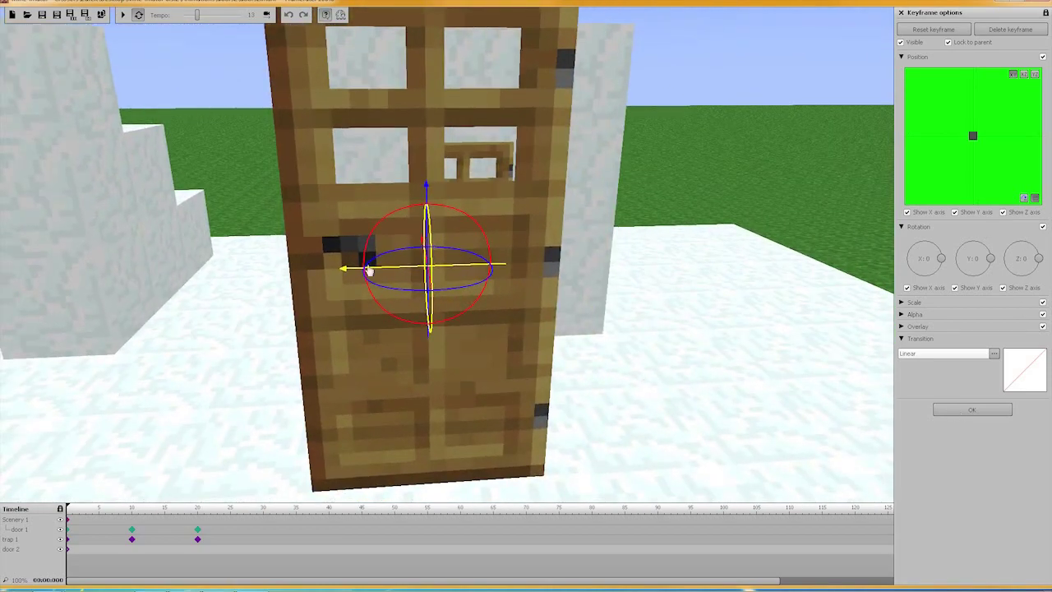
Step: Shift door 2's rotation point to X 0 in the XZ view and reopen its keyframe at frame 0
left_click(972, 410)
left_click(1001, 271)
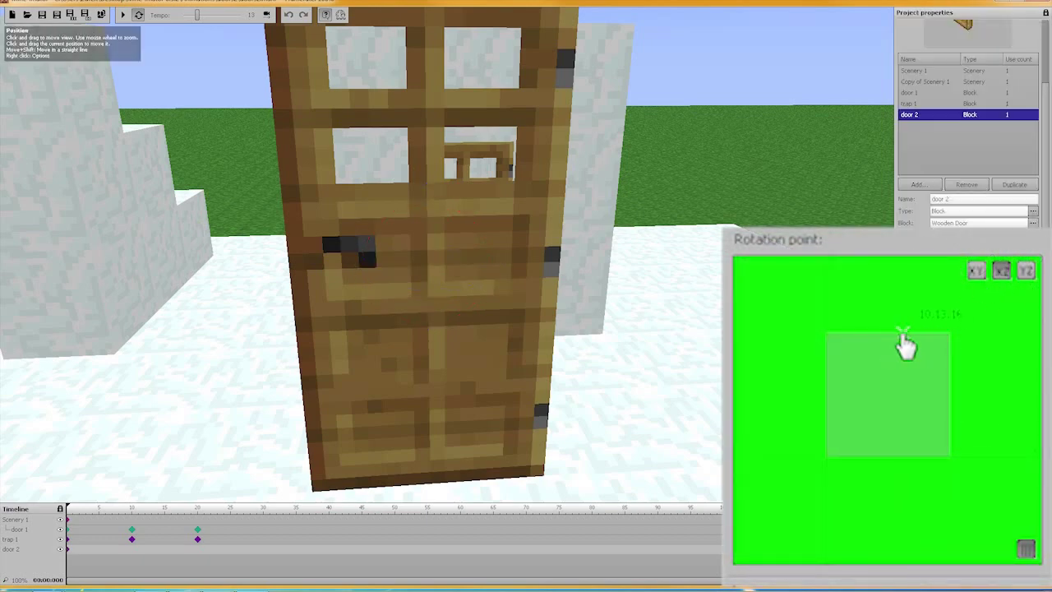
mouse_move(904, 345)
left_mouse_down()
mouse_move(864, 343)
mouse_move(875, 343)
left_mouse_up()
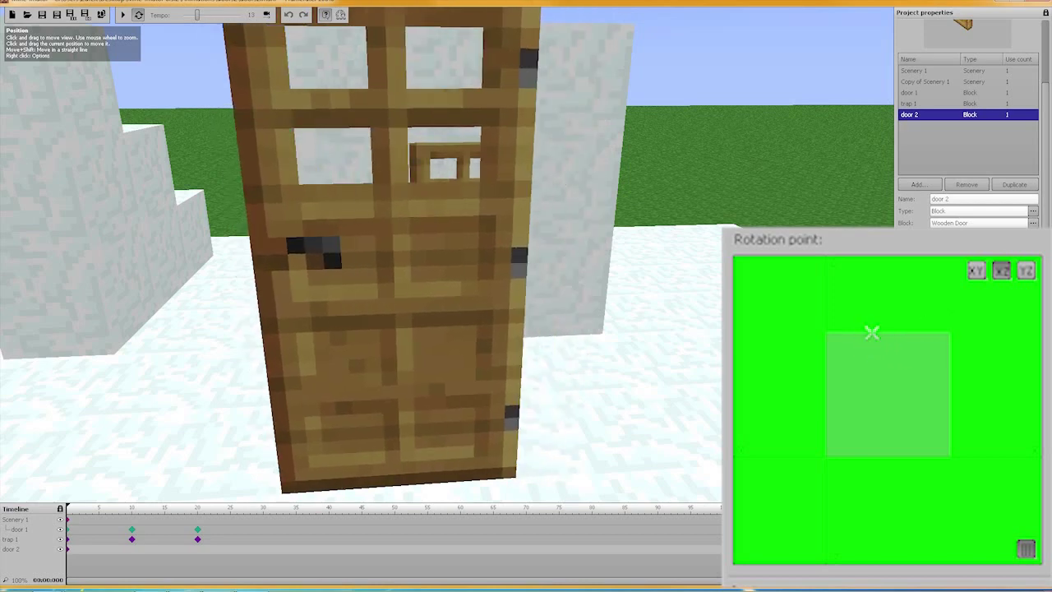
left_click(67, 549)
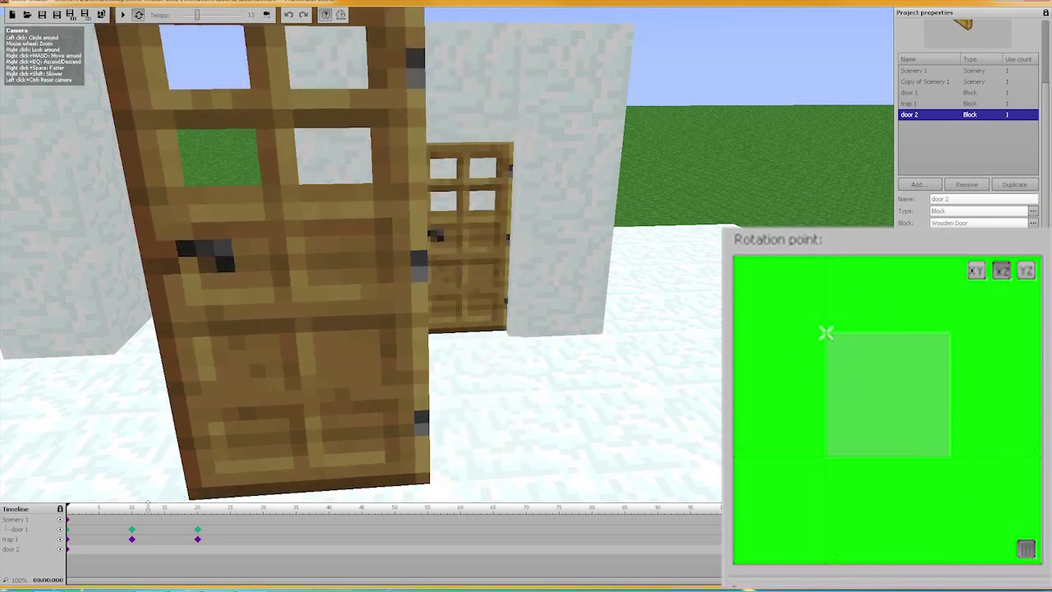
left_click(70, 552)
left_click(69, 552)
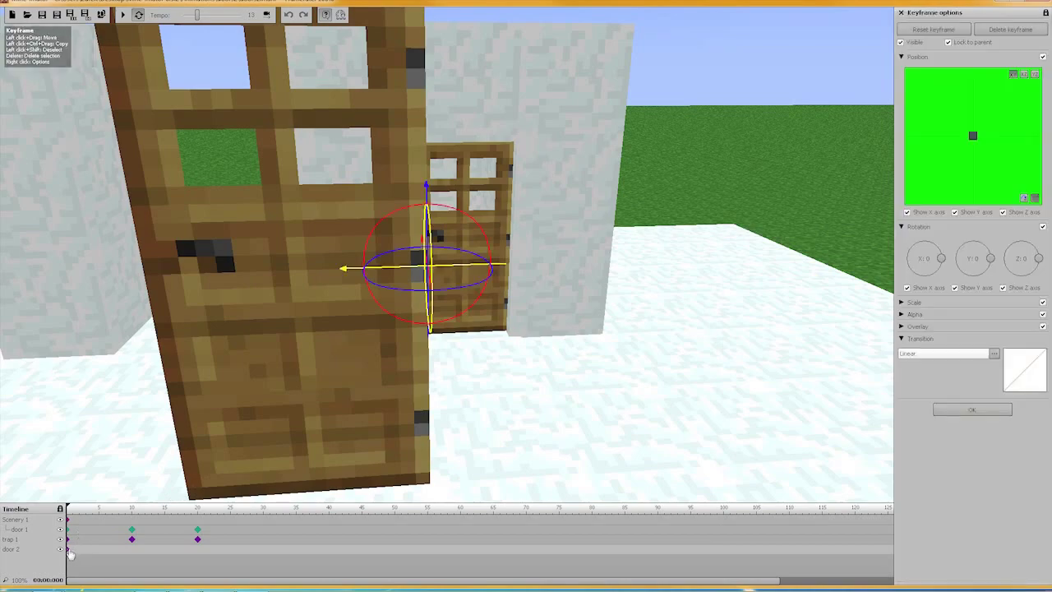
Step: Try swinging door 2 around its Z axis and reset its Z rotation to 0
right_click_drag(587, 286, 449, 255)
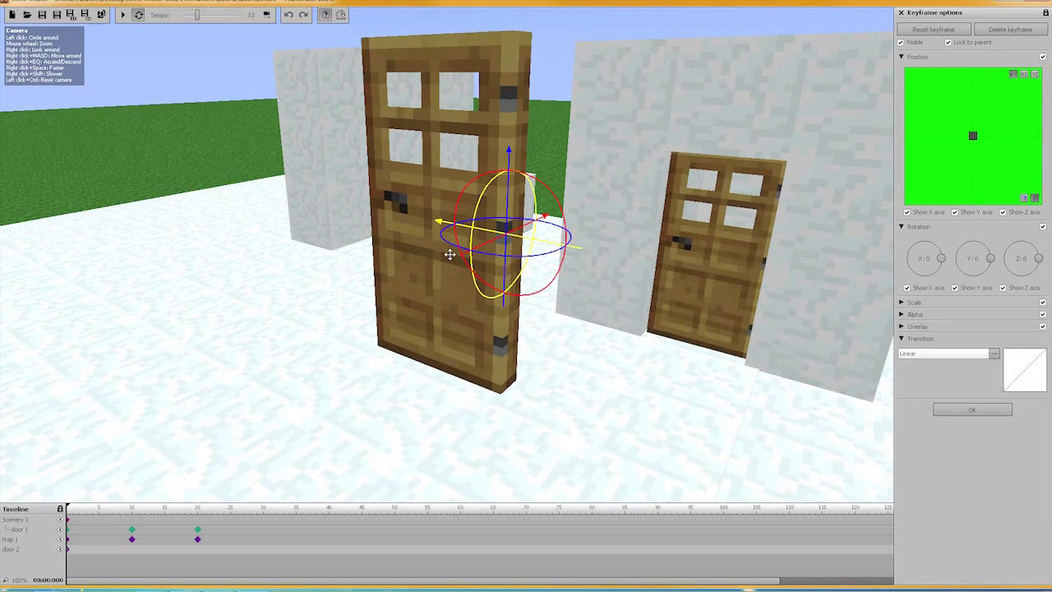
left_click_drag(498, 260, 451, 217)
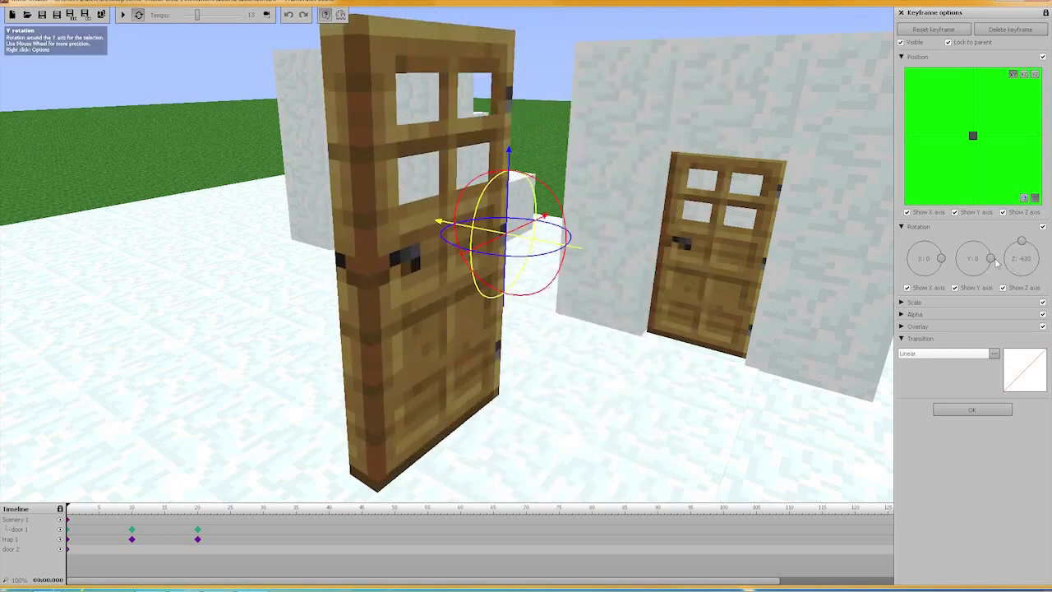
right_click(1021, 261)
left_click(1017, 264)
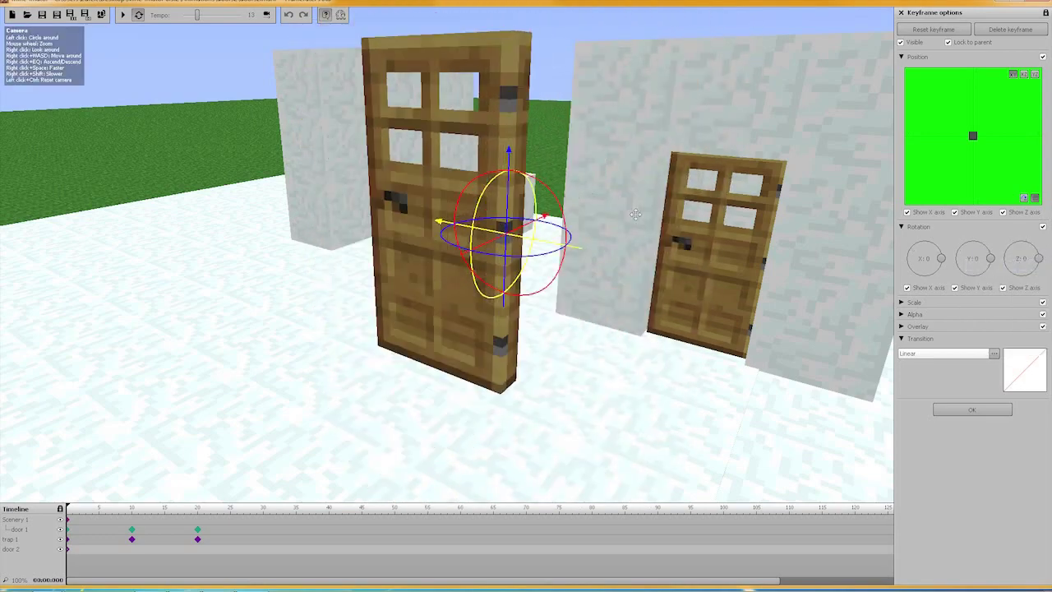
Step: Move door 2 along the Y axis in front of the snow building without a door and lower it toward the ground
key("a")
right_click_drag(635, 215, 732, 212)
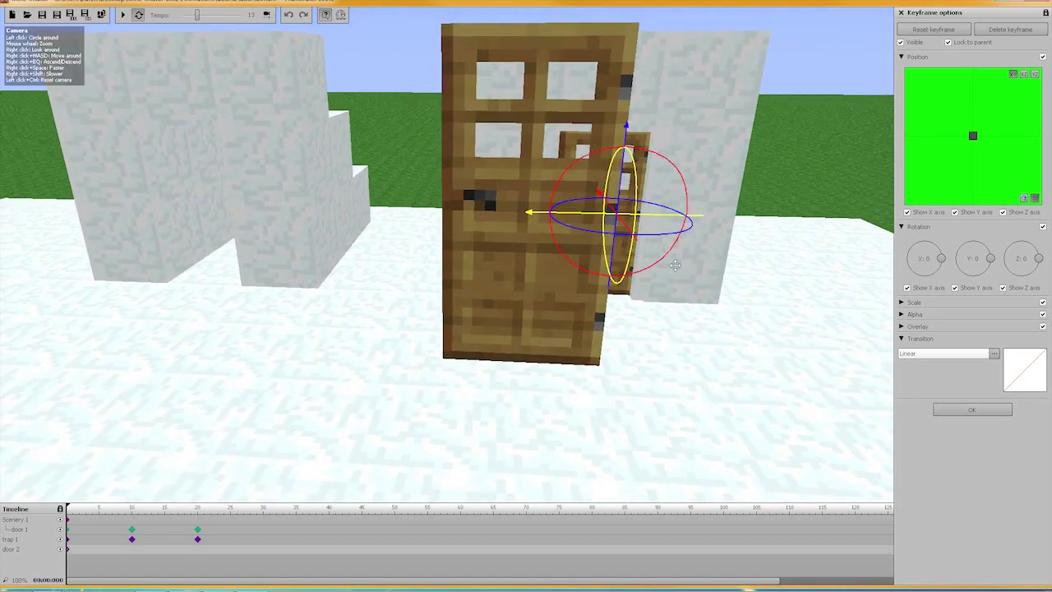
mouse_move(553, 206)
left_mouse_down()
mouse_move(535, 216)
mouse_move(200, 223)
mouse_move(142, 210)
left_mouse_up()
key("a")
right_click_drag(354, 249, 420, 235)
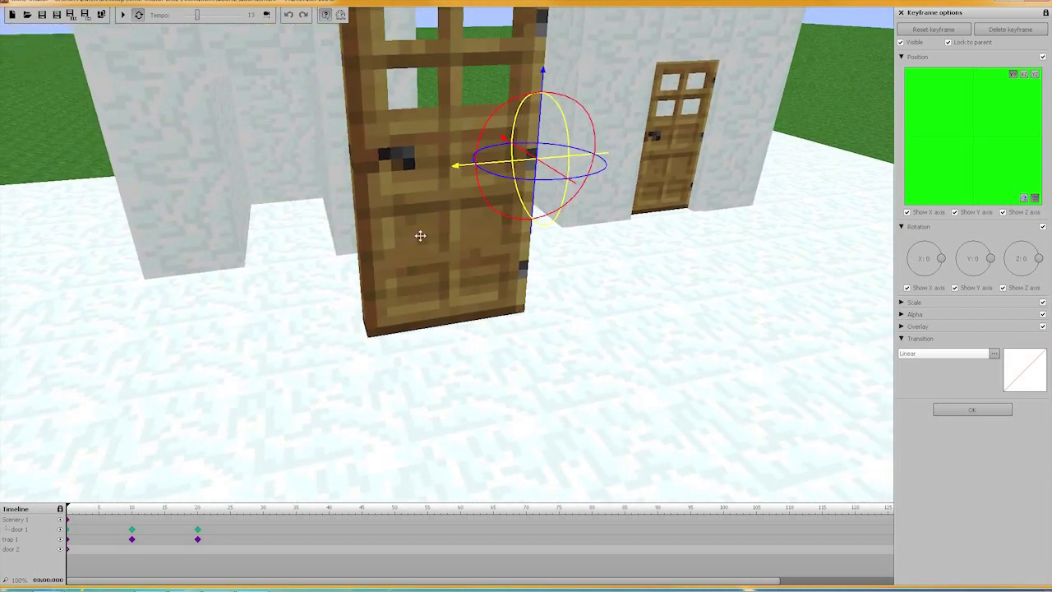
left_click_drag(462, 167, 305, 194)
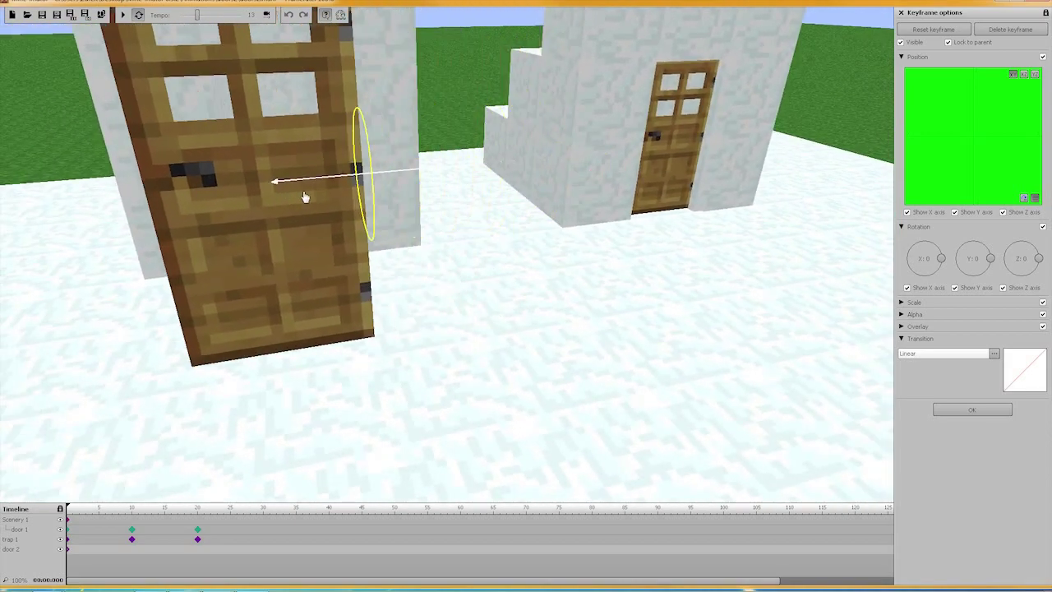
left_click_drag(358, 96, 359, 239)
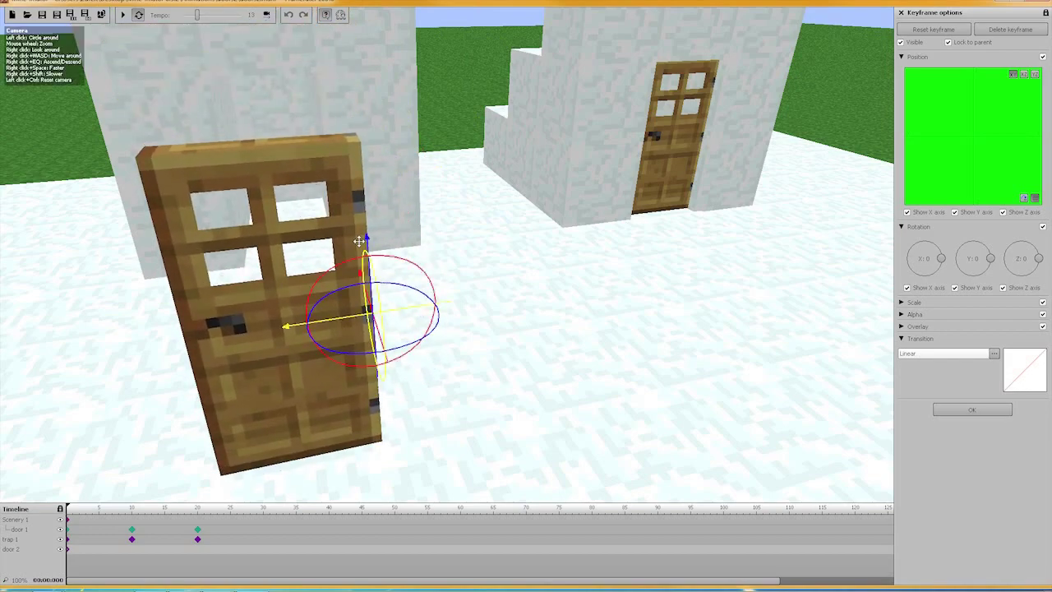
Step: Slide door 2 into the building's empty doorway and adjust its height to fit the opening
left_click_drag(512, 332, 107, 246)
left_click_drag(258, 215, 69, 194)
key("w")
right_click_drag(446, 255, 422, 209)
key("q")
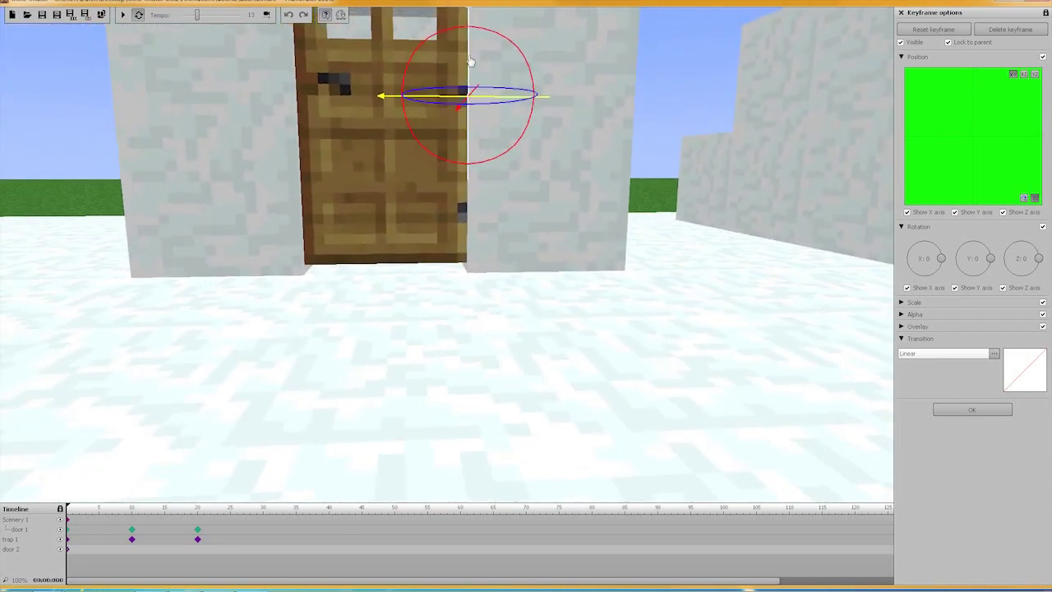
left_click_drag(469, 65, 471, 70)
key("e")
mouse_move(578, 58)
right_mouse_down()
mouse_move(580, 46)
mouse_move(618, 69)
mouse_move(578, 69)
right_mouse_up()
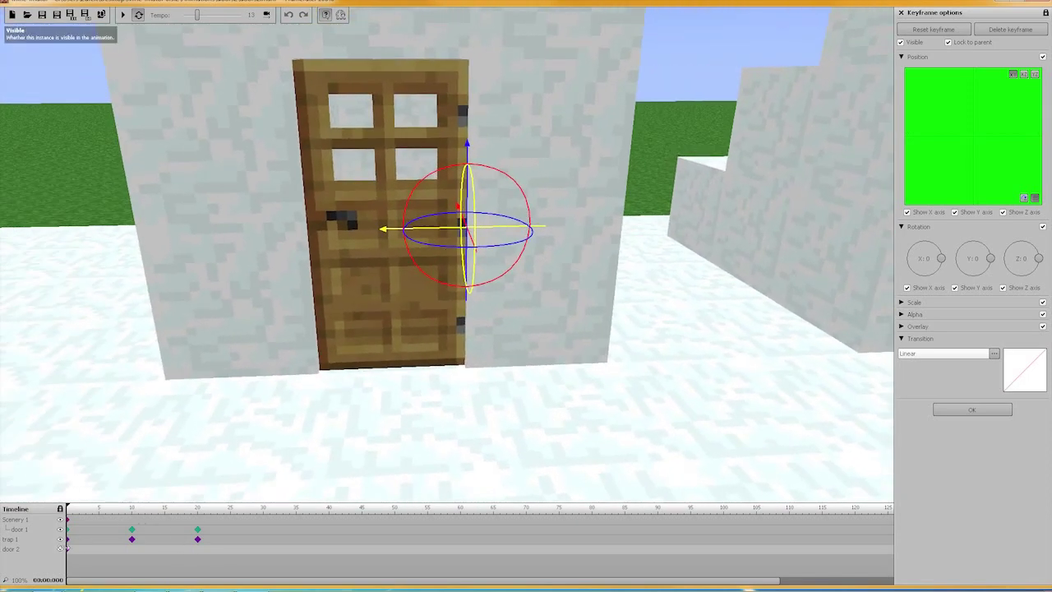
Step: Create a keyframe for door 2 at frame 10 and set its Z rotation to -90
left_click(132, 558)
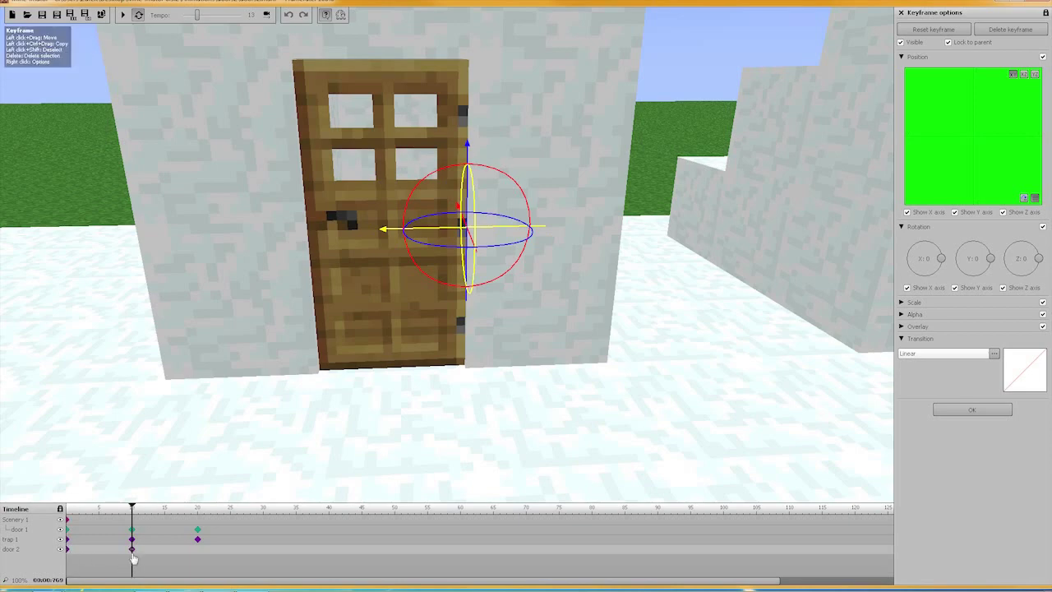
right_click(1016, 260)
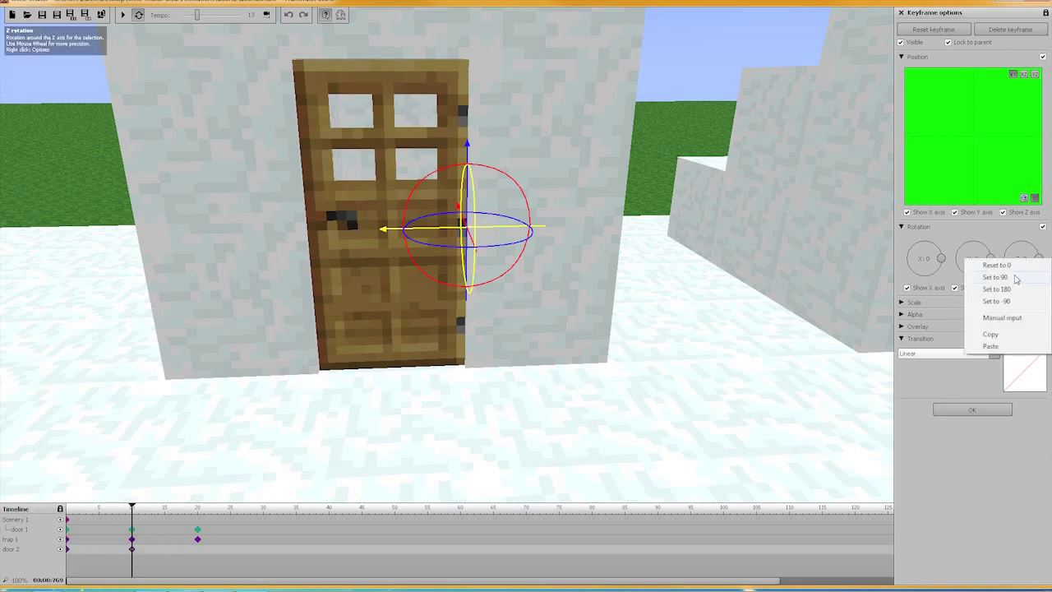
left_click(995, 277)
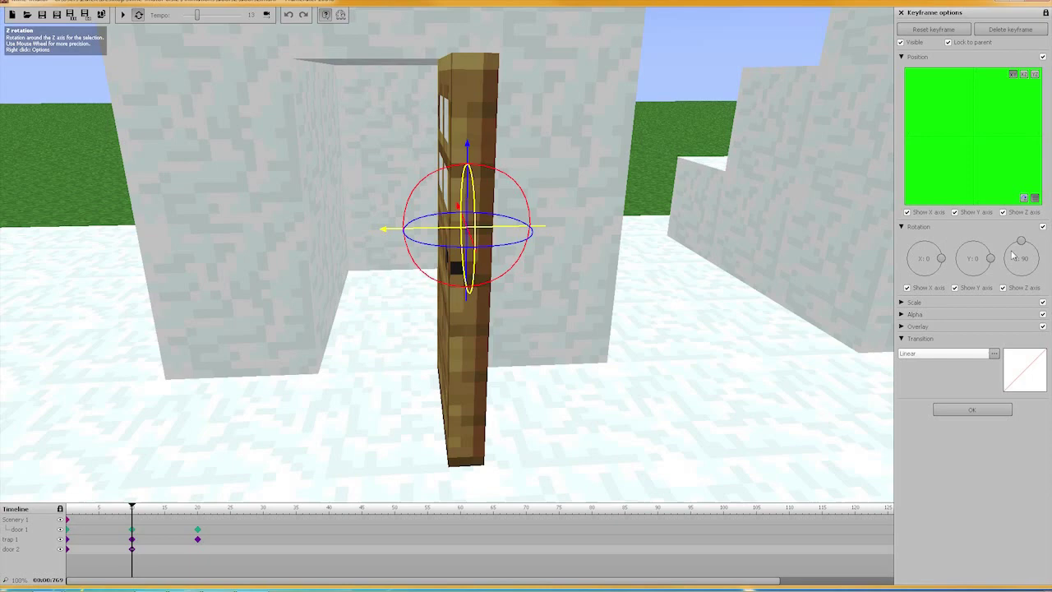
right_click(1020, 259)
left_click(1014, 298)
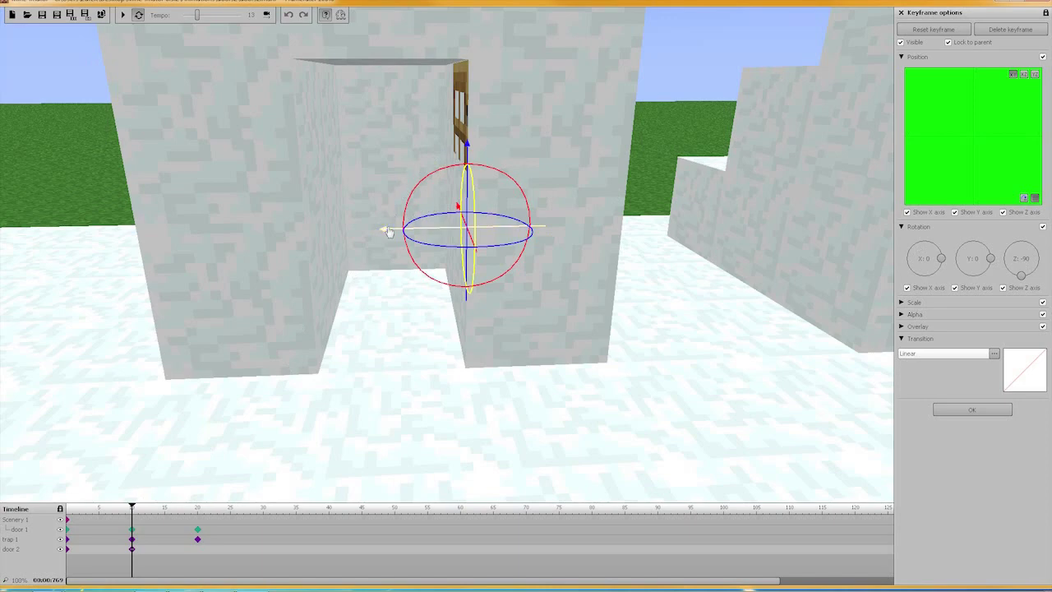
Step: Return to door 2's frame 0 keyframe, examine its pivot alignment, and slide the door out of the doorway along the X axis
left_click(68, 550)
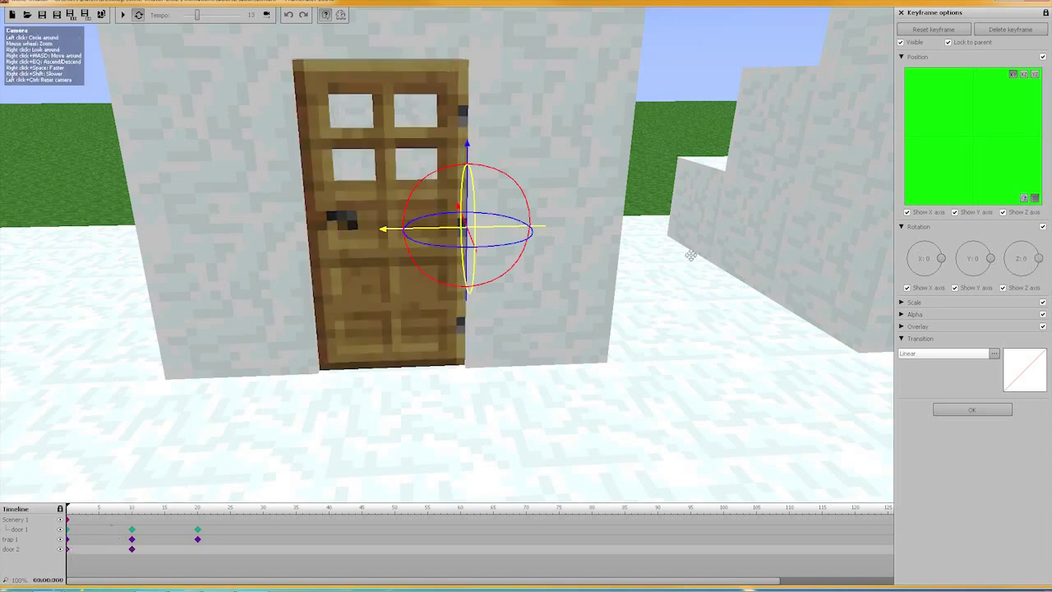
left_click_drag(690, 255, 608, 243)
left_click_drag(447, 256, 418, 257)
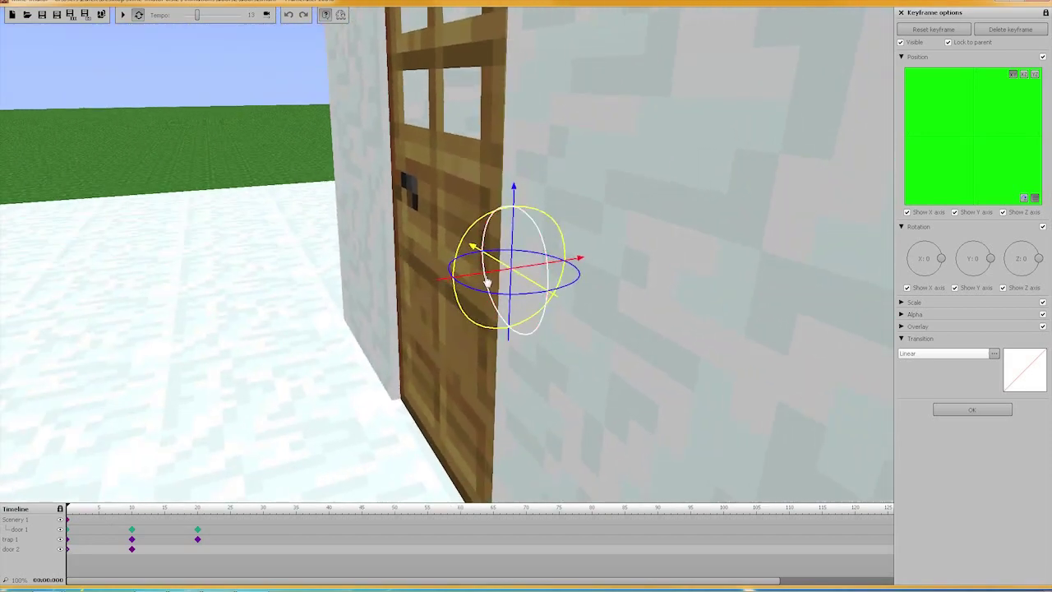
left_click_drag(486, 270, 533, 242)
right_click_drag(446, 256, 403, 250)
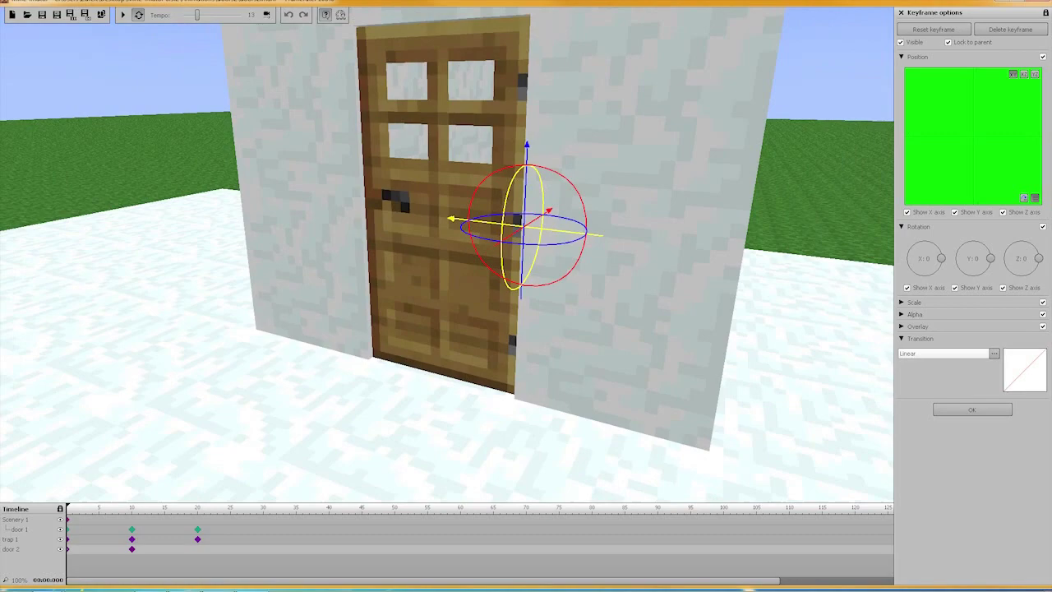
scroll(429, 256, "down", 3)
left_click_drag(488, 235, 329, 233)
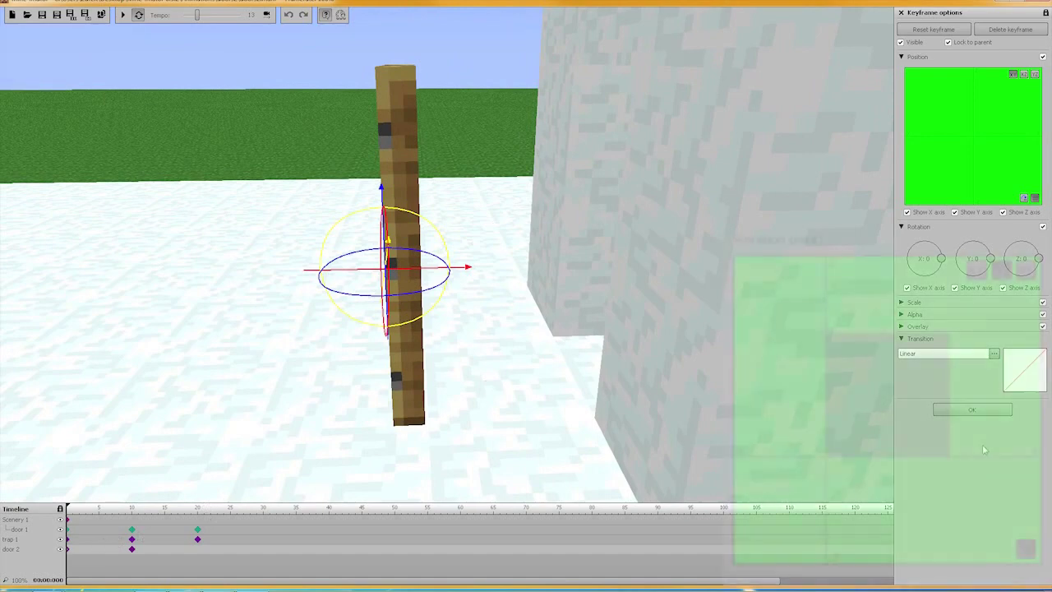
Step: Move door 2's rotation point to the block's top outer corner in the YZ view and slide the door back into the doorway at frame 0
left_click(972, 410)
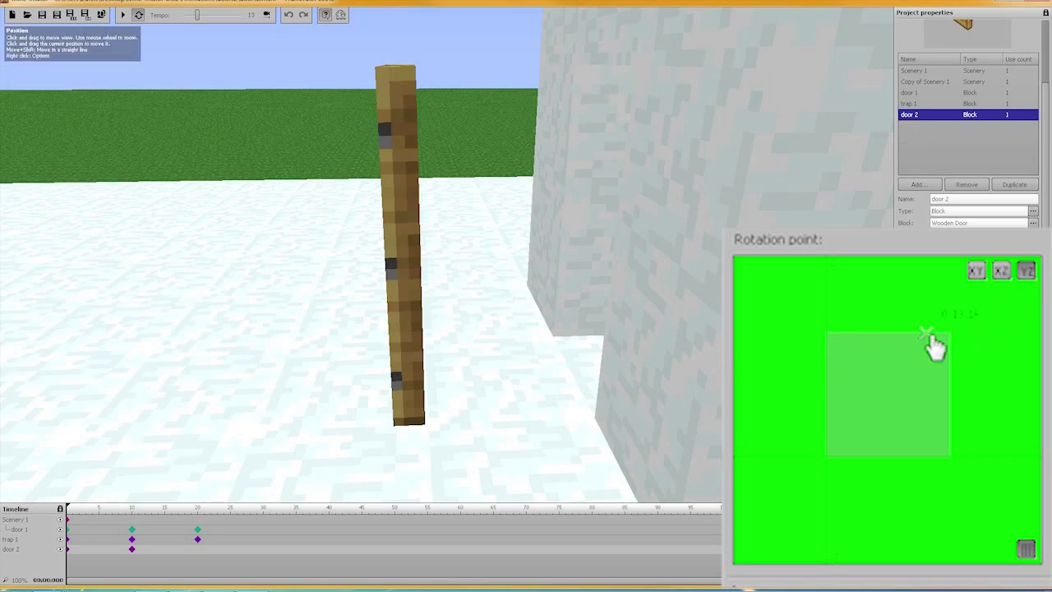
left_click_drag(945, 333, 953, 334)
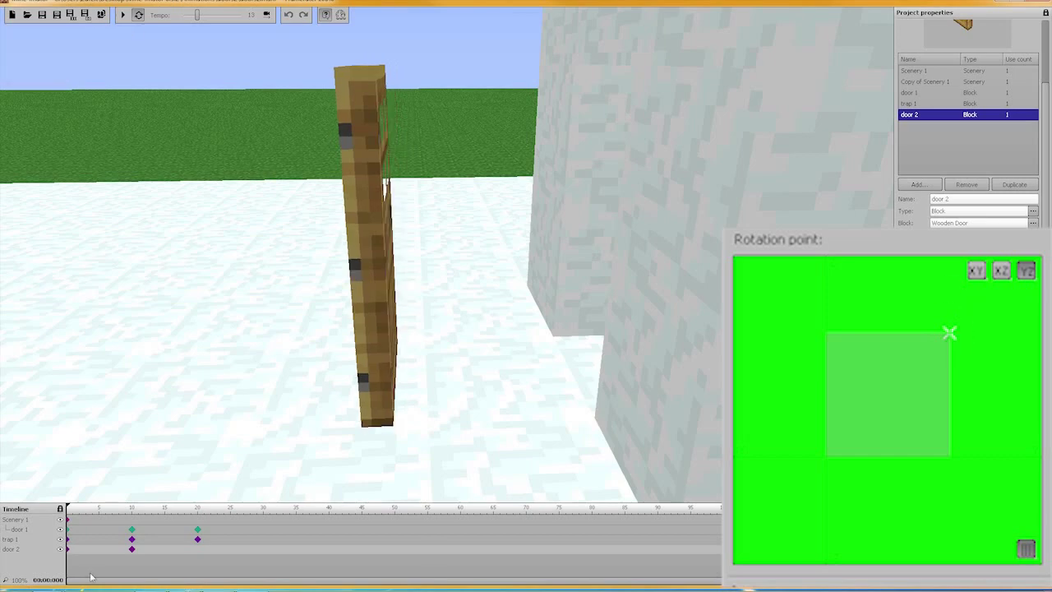
left_click(68, 550)
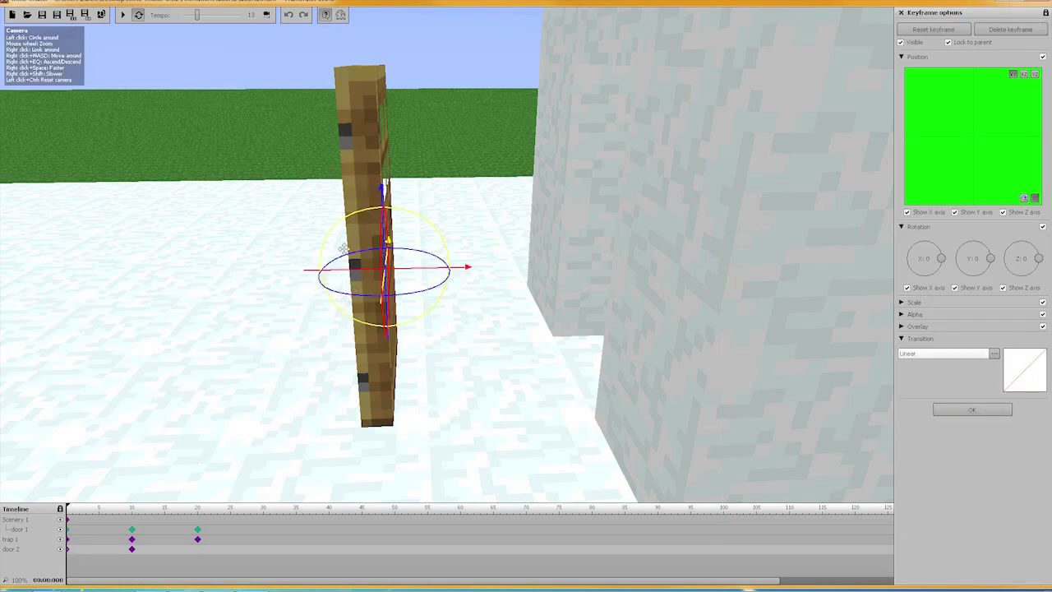
left_click_drag(467, 275, 720, 269)
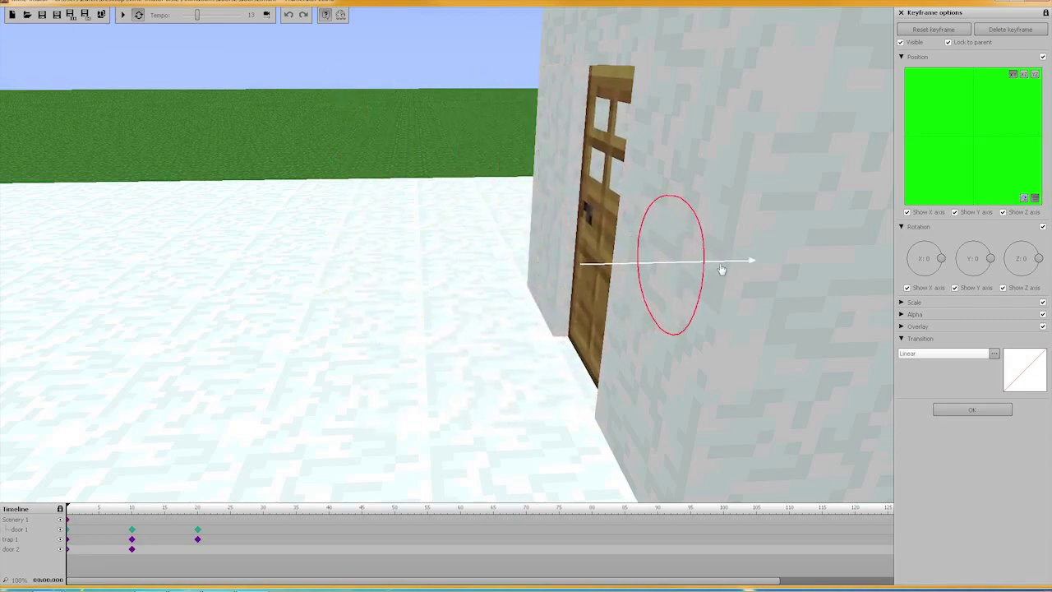
left_click_drag(631, 283, 141, 442)
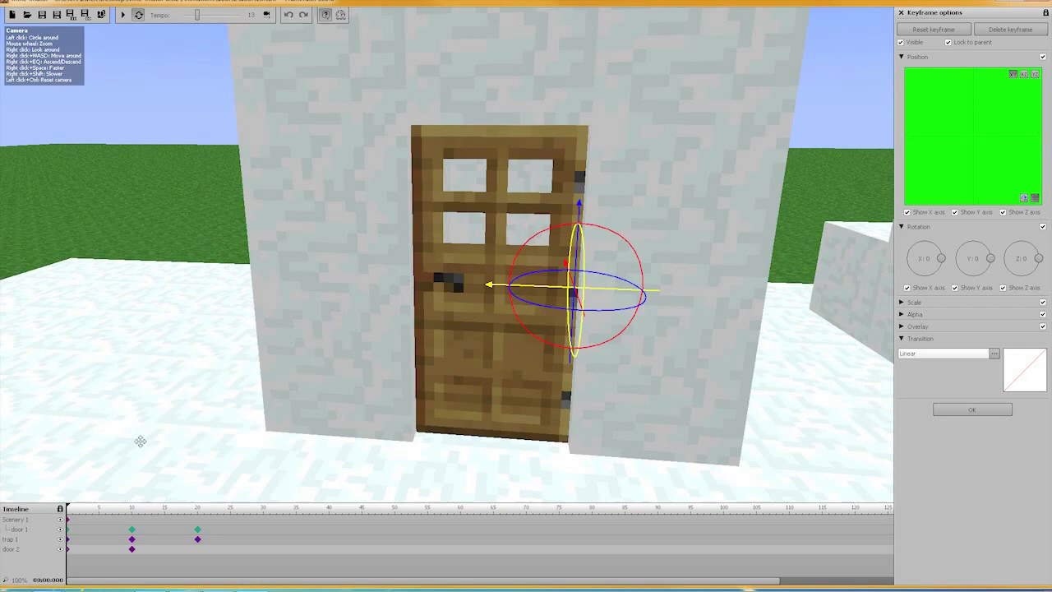
Step: At frame 10, nudge the open door 2 along the Y axis so it sits against the doorway's side wall
left_click(131, 548)
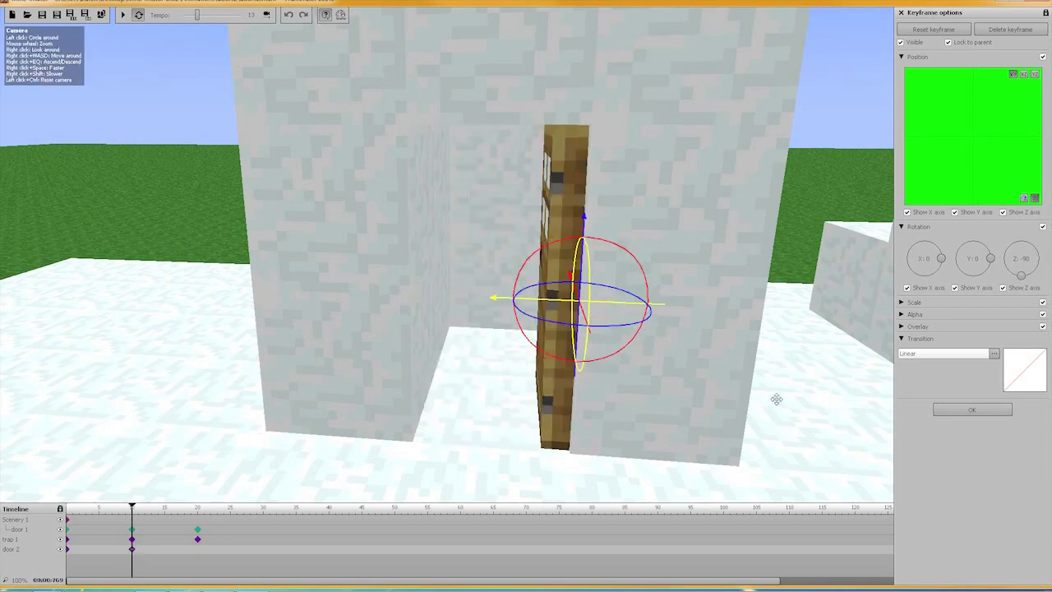
left_click_drag(496, 298, 502, 305)
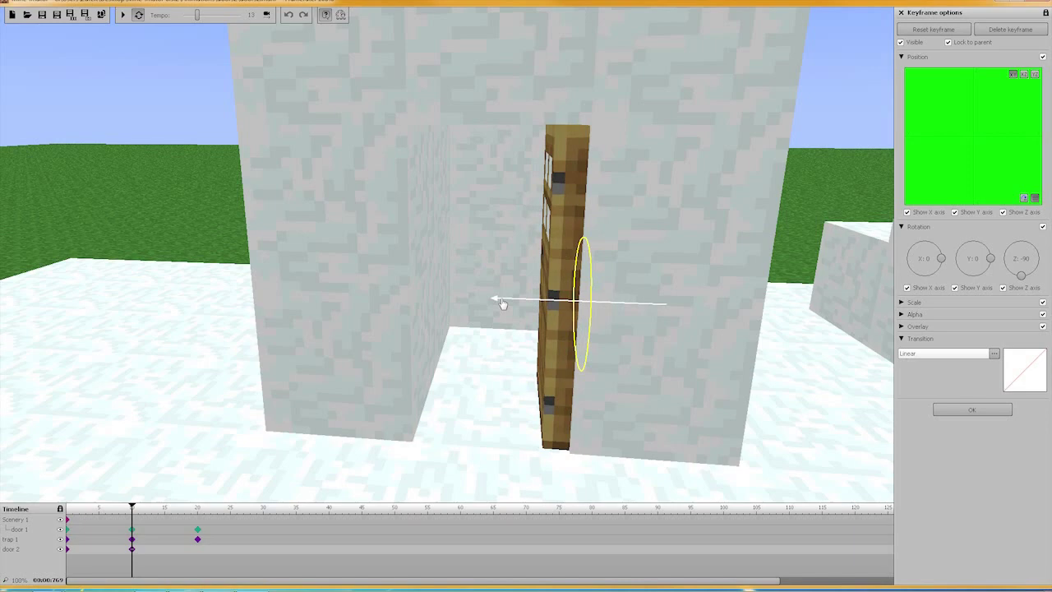
key("d")
right_click_drag(718, 262, 717, 262)
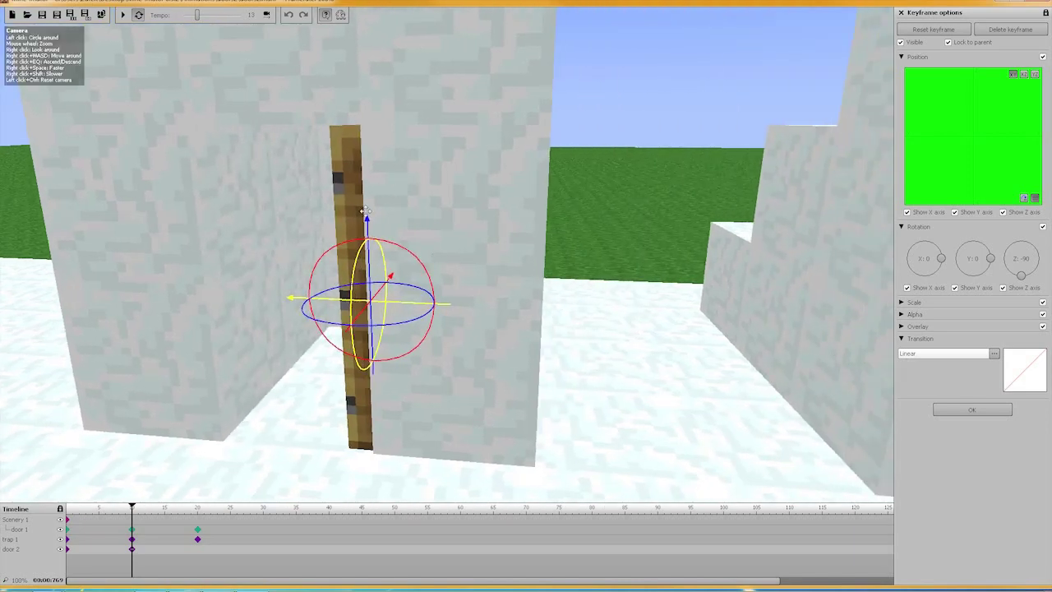
left_click_drag(524, 332, 567, 342)
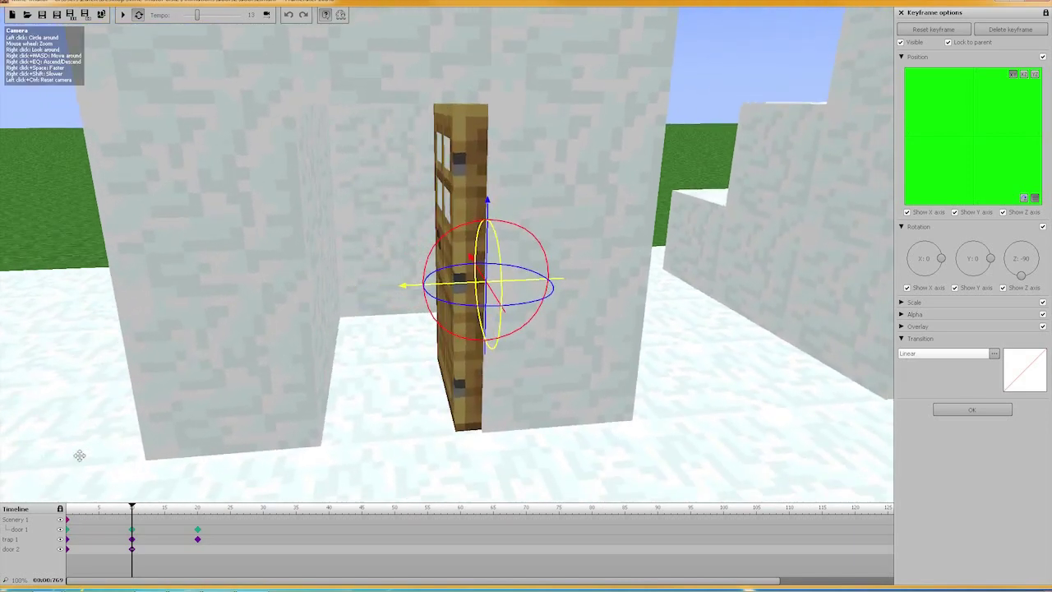
Step: Copy door 2's closed keyframe from frame 0 to frame 20 and play back the opening and closing animation
left_click(69, 555)
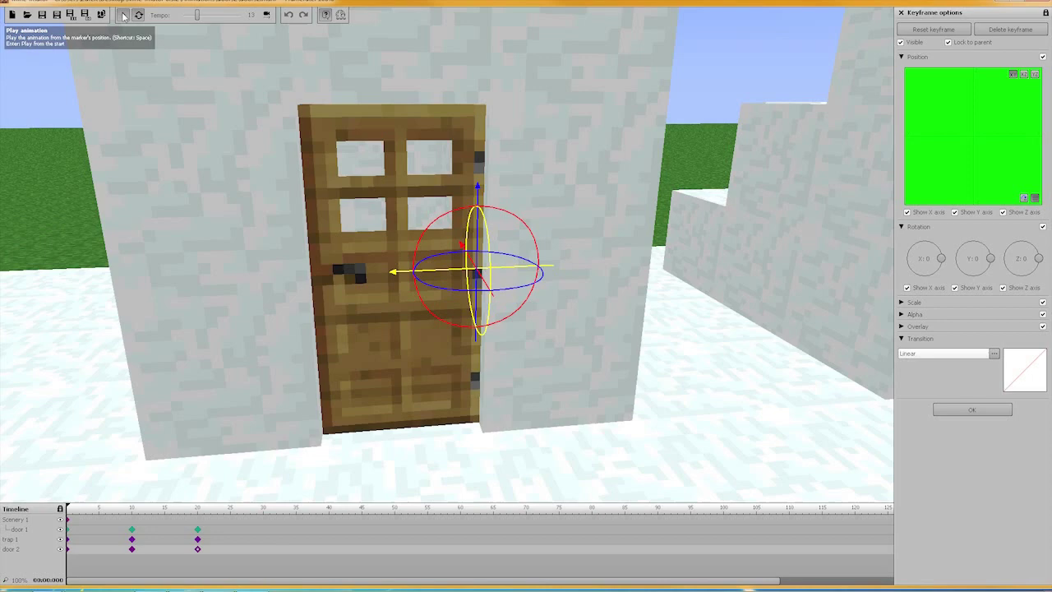
left_click(123, 15)
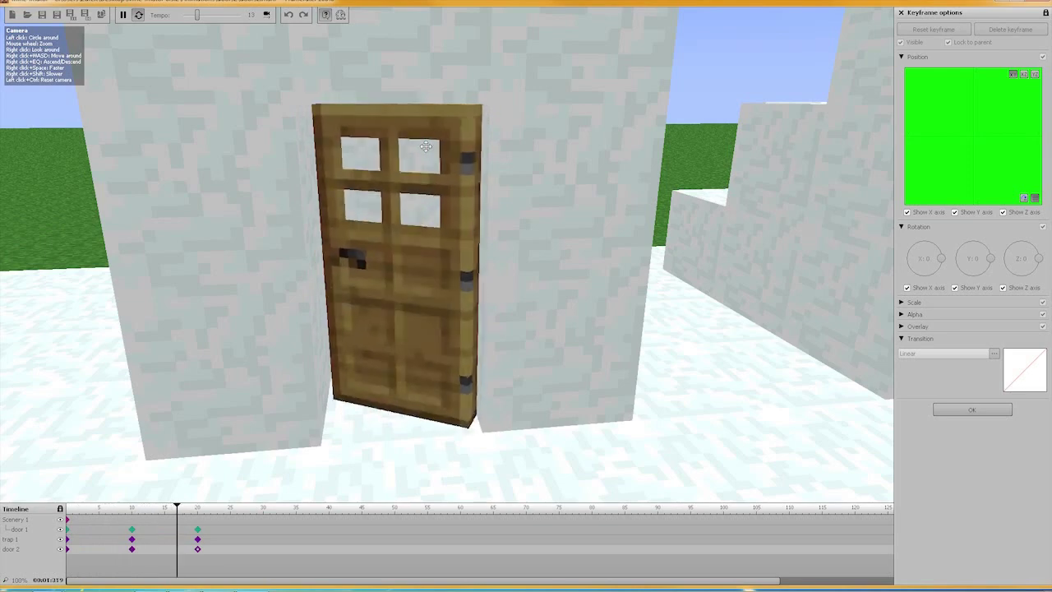
left_click(124, 15)
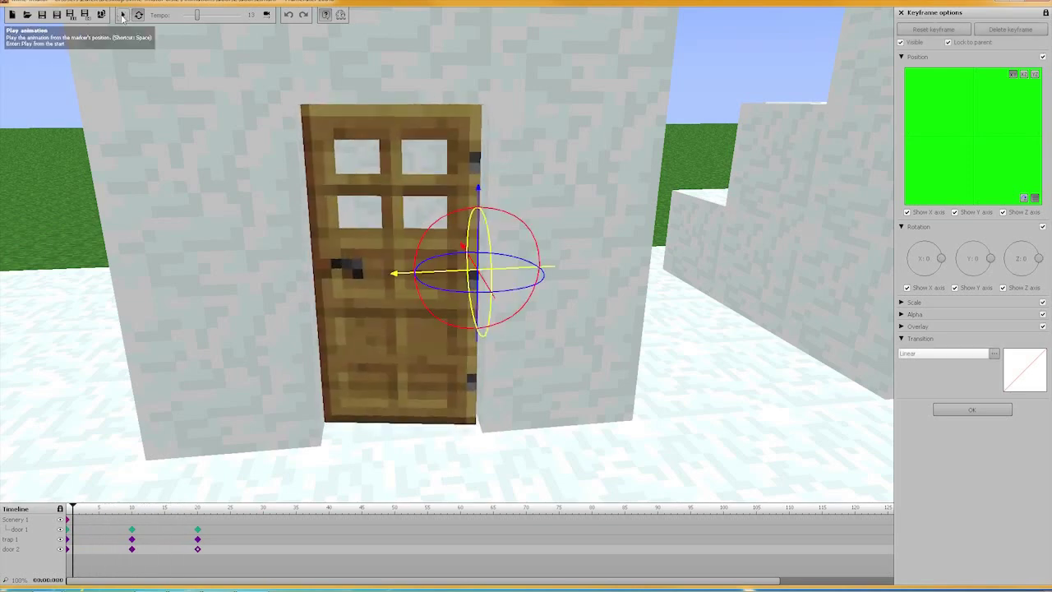
Step: Set the transition of door 2's frame 0 keyframe to Instant
key("s")
right_click_drag(598, 240, 446, 254)
key("w")
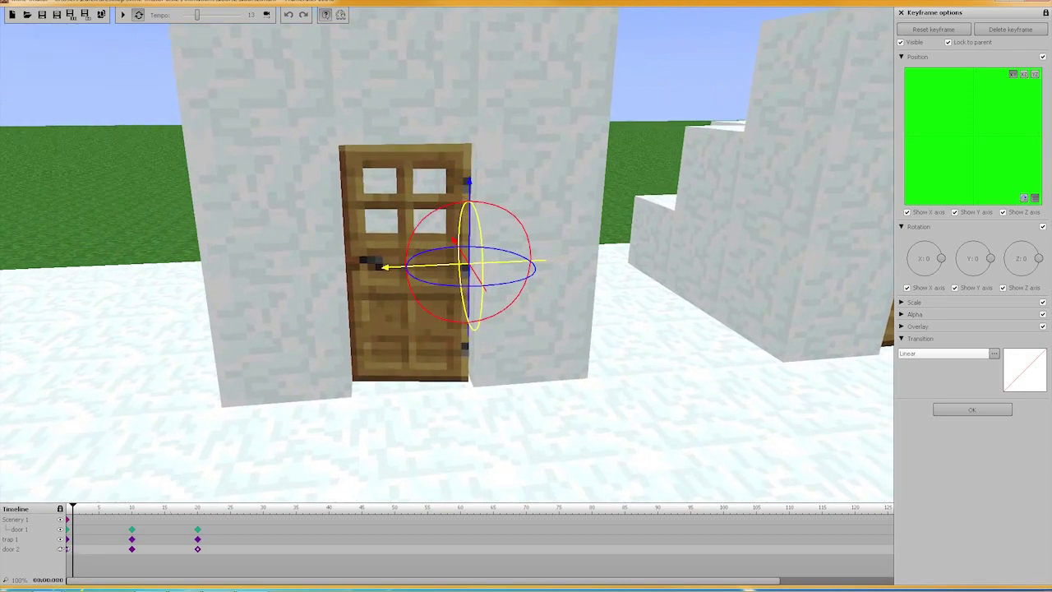
left_click(68, 551)
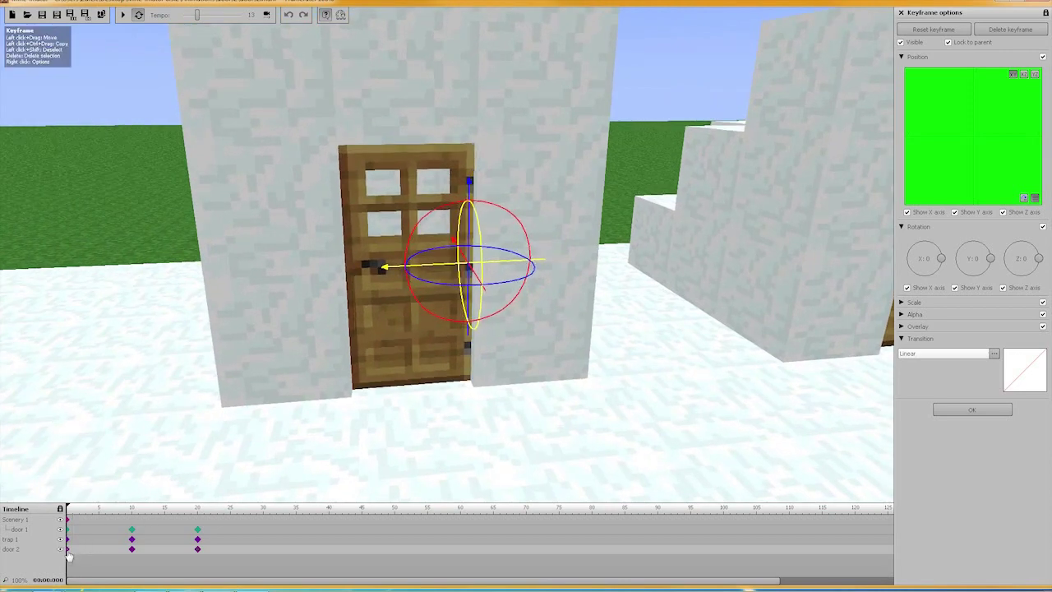
left_click(927, 354)
left_click(927, 415)
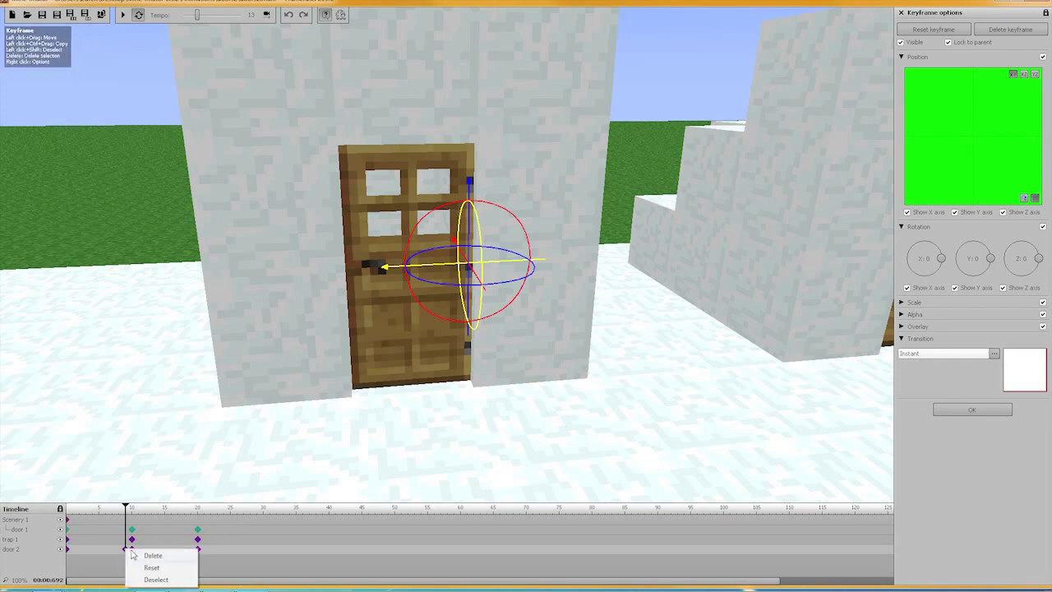
Step: Delete door 2's stray keyframe just before frame 10 and set the frame 10 keyframe's transition to Instant
left_click(153, 555)
left_click(131, 548)
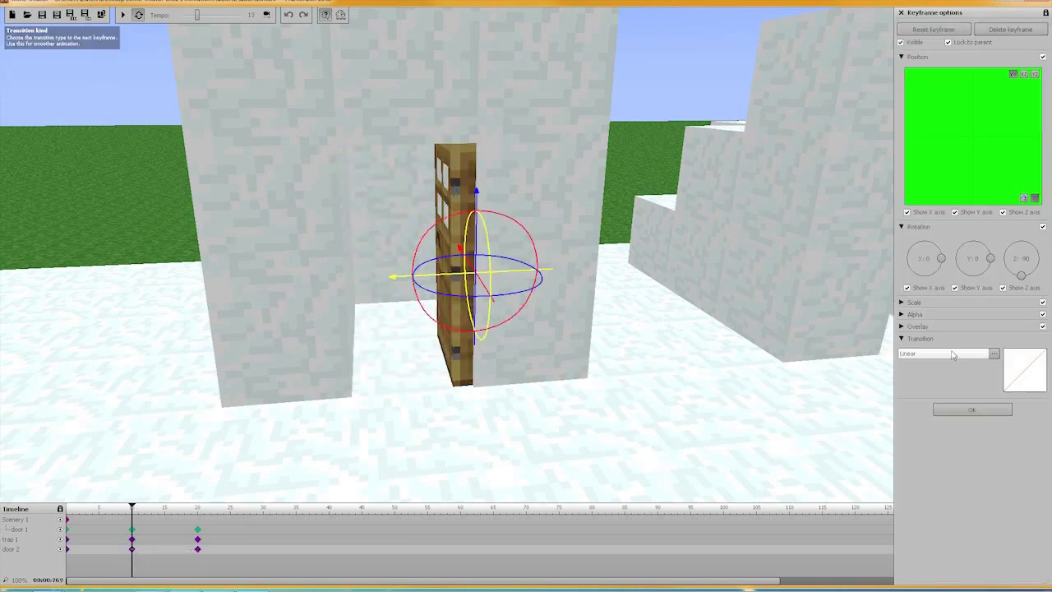
left_click(953, 355)
left_click(928, 414)
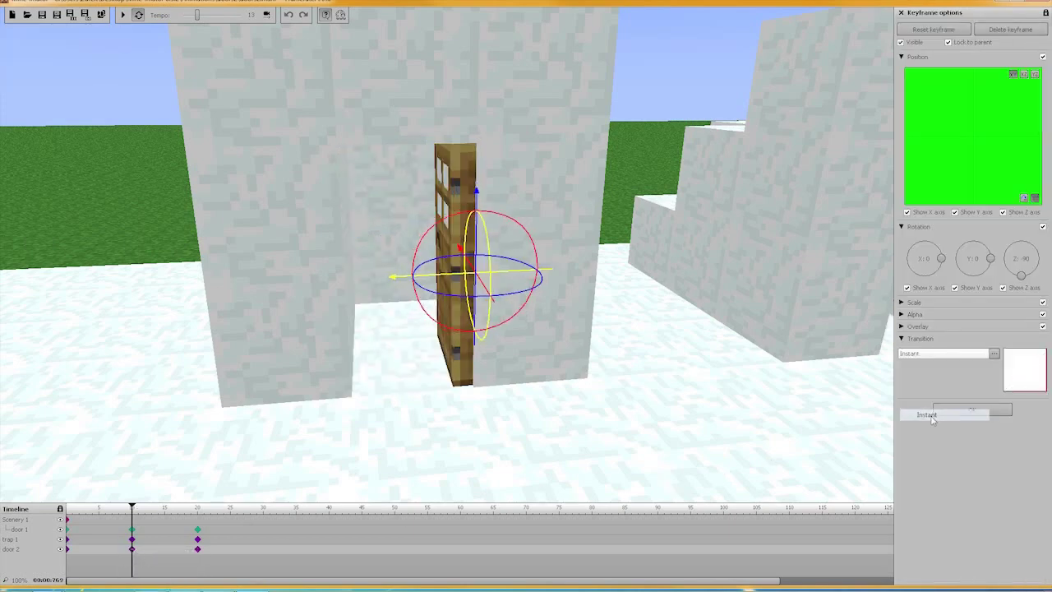
Step: Play the animation, compare the movement of both doors and the trapdoor, and stop playback
left_click(122, 14)
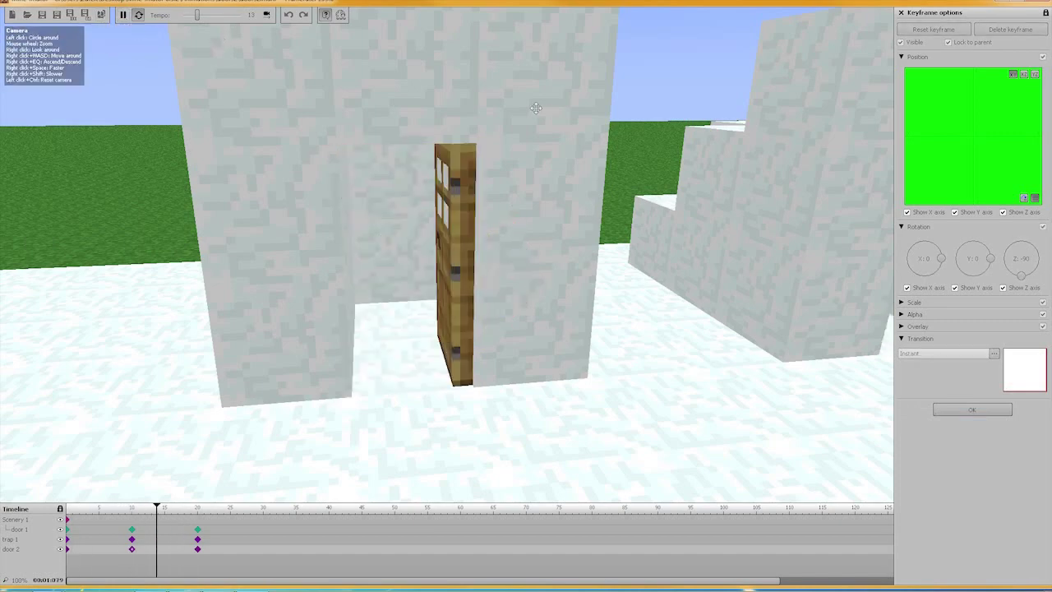
right_click_drag(216, 39, 361, 41)
key("s")
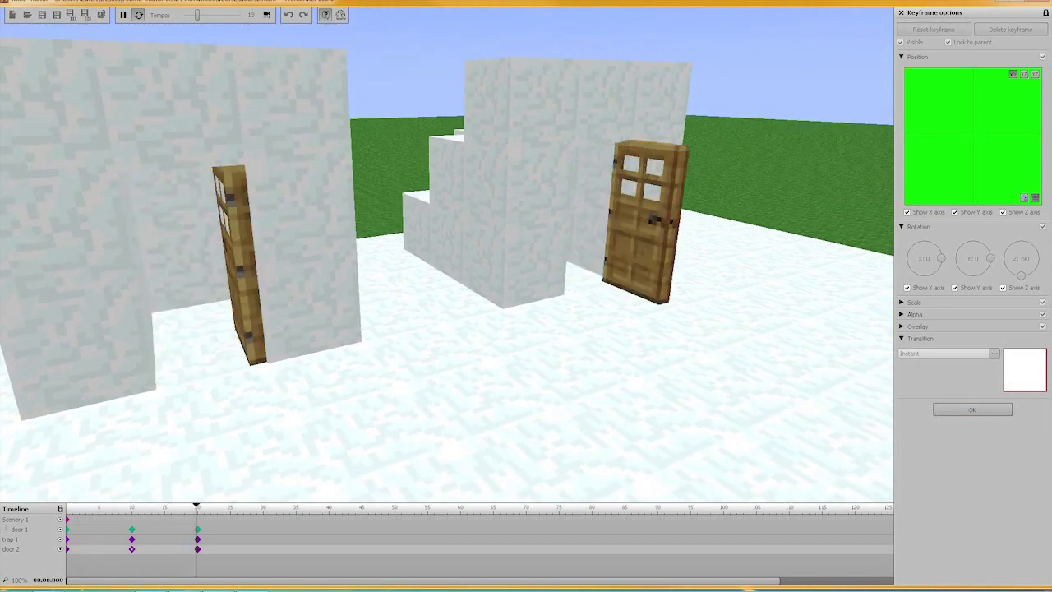
key("s")
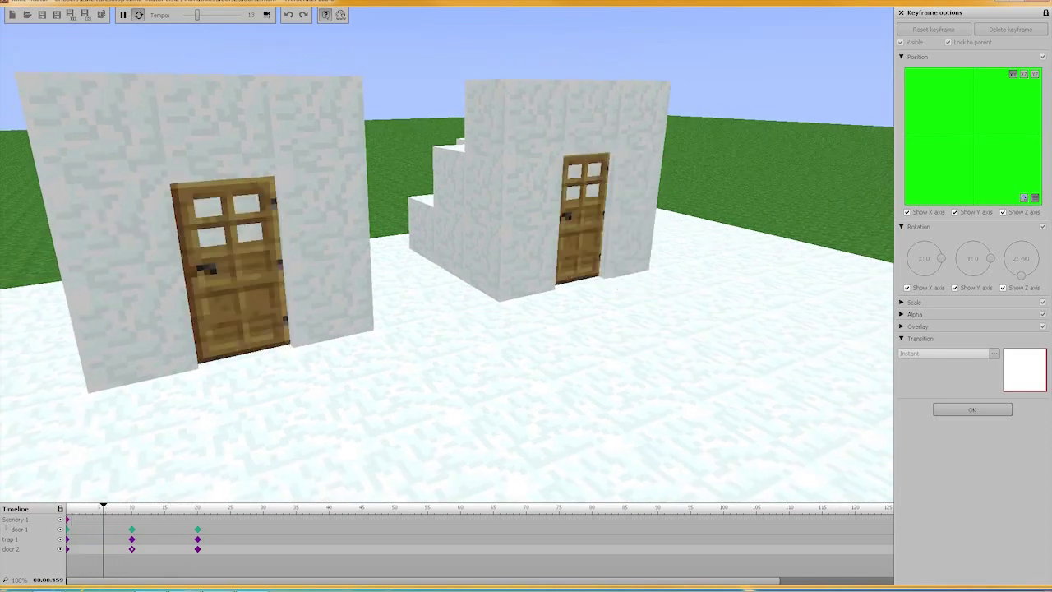
right_click_drag(286, 266, 450, 266)
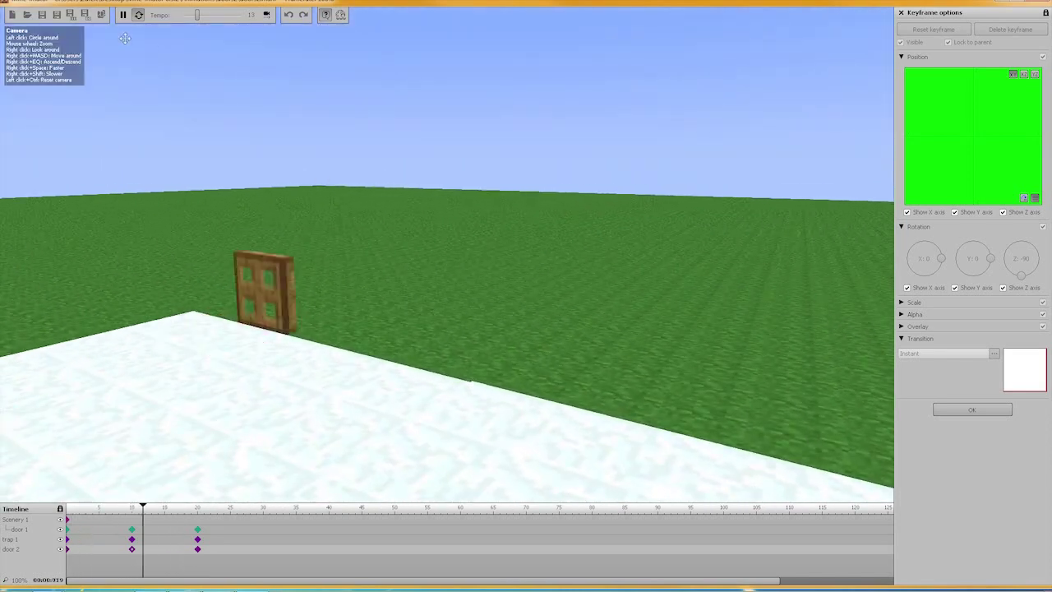
key("space")
Step: Add a new block to the project and choose Trapdoor as its block type
left_click(999, 412)
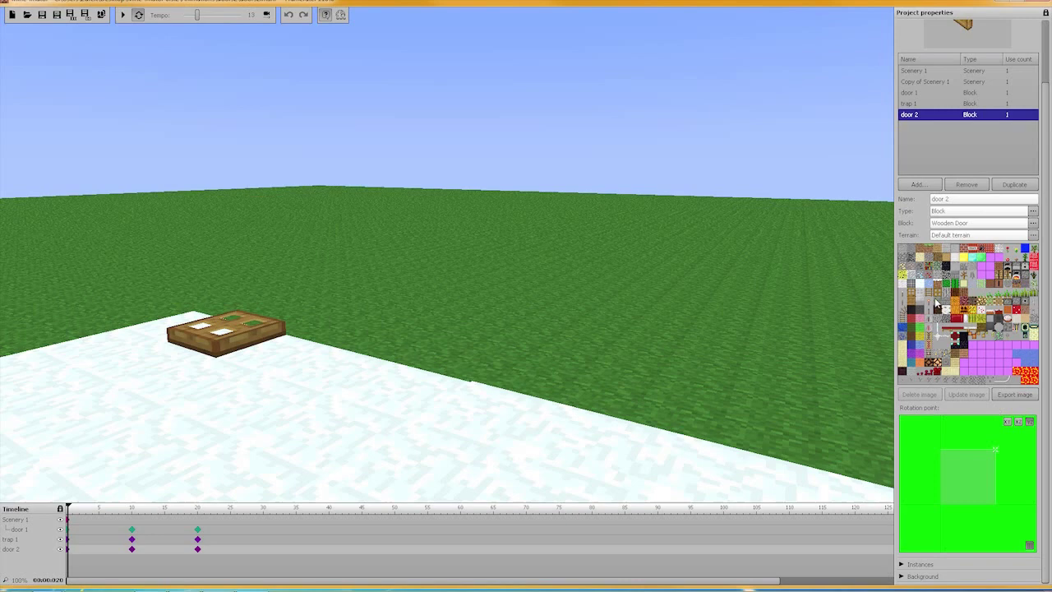
left_click(917, 184)
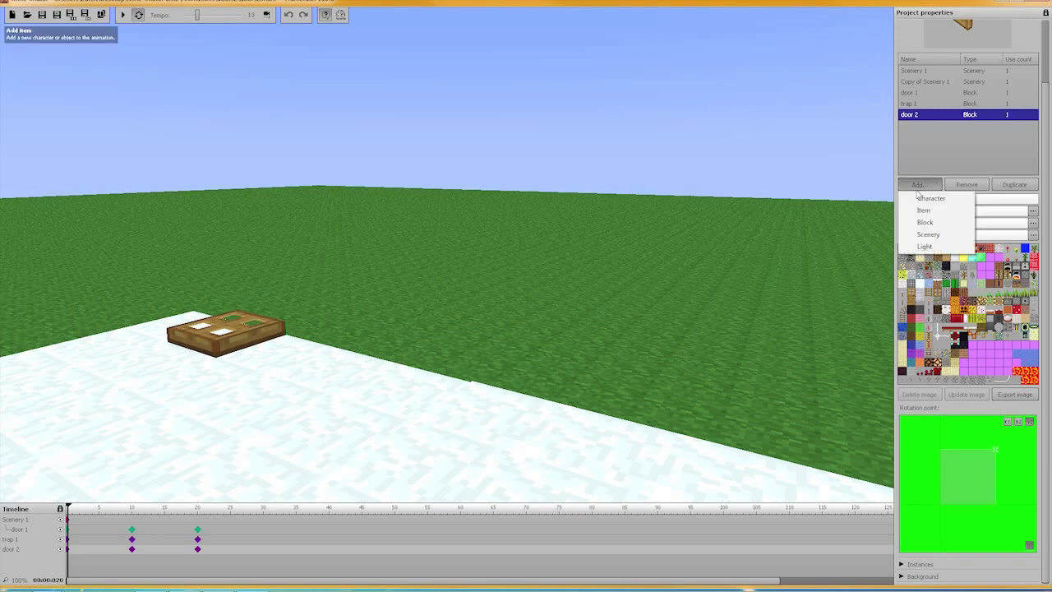
left_click(928, 223)
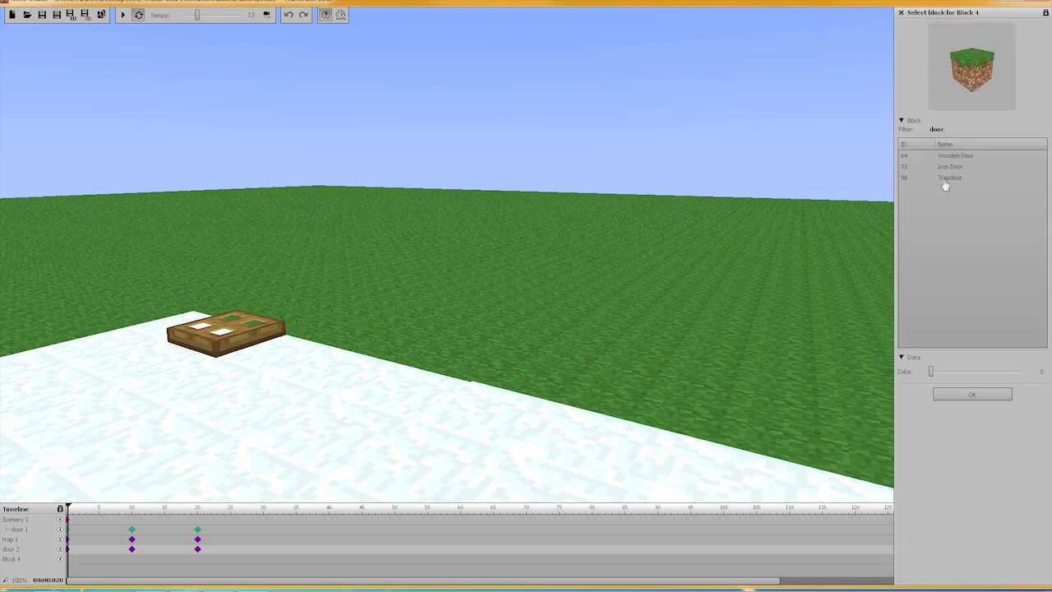
left_click(947, 178)
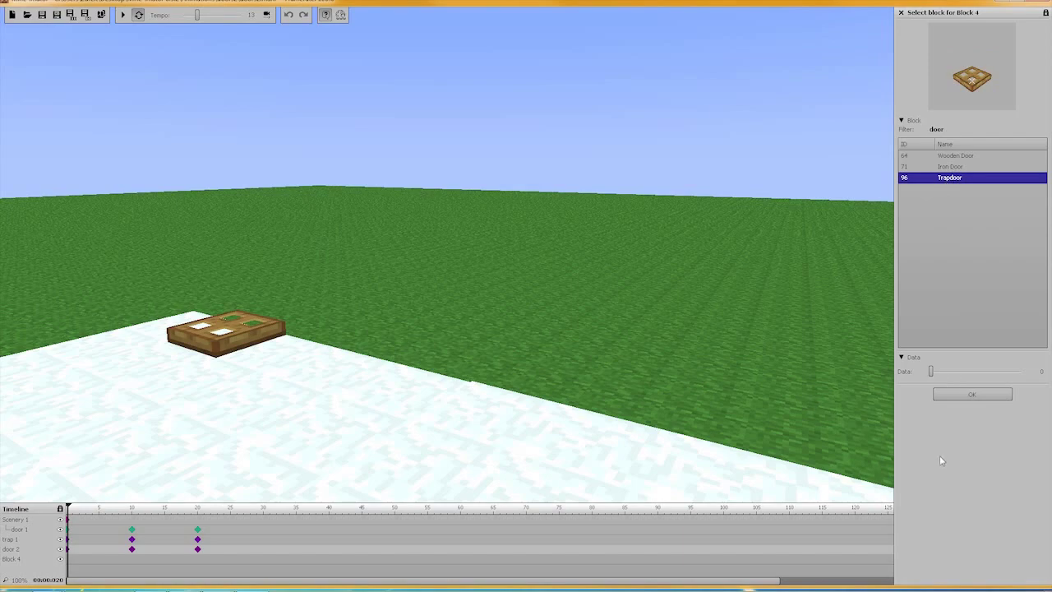
left_click(959, 393)
Step: Create a keyframe for the new trapdoor, Block 4, at frame 0 and place it in view beside the existing trapdoor
right_click_drag(659, 278, 624, 346)
key("w")
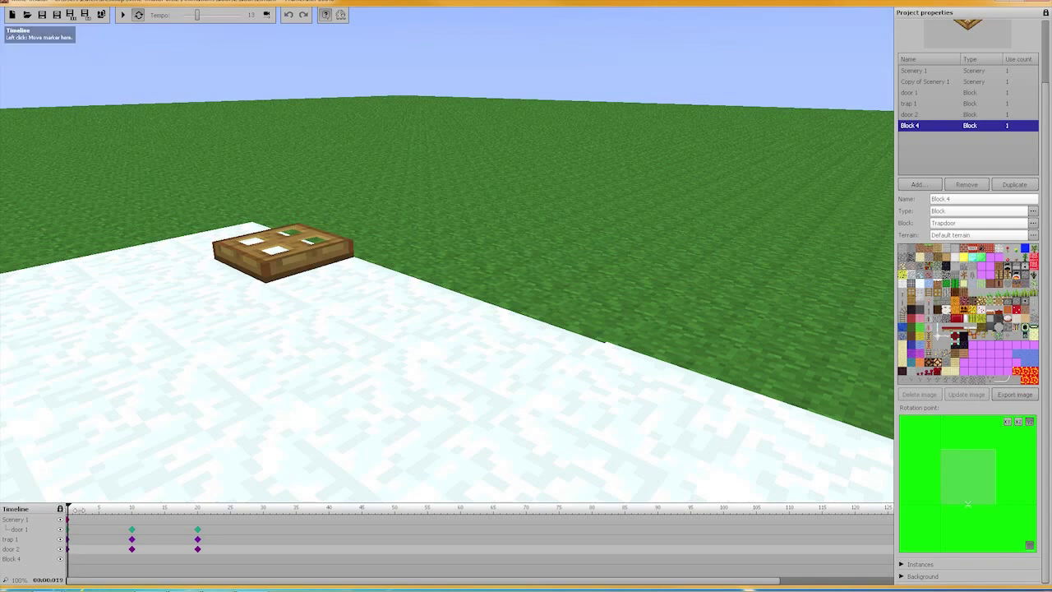
left_click(96, 508)
left_click(67, 559)
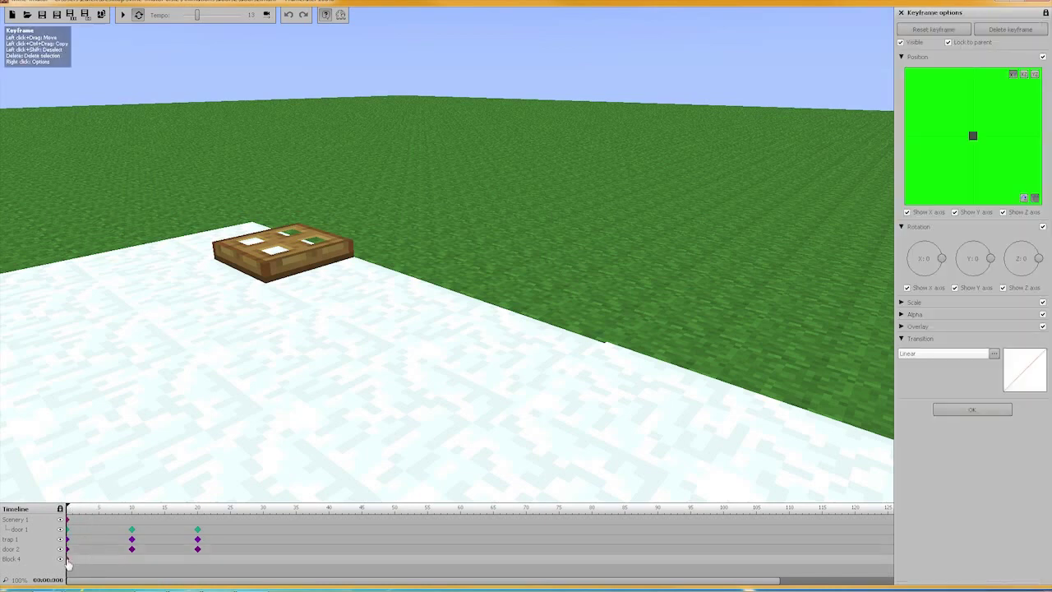
left_click(1022, 198)
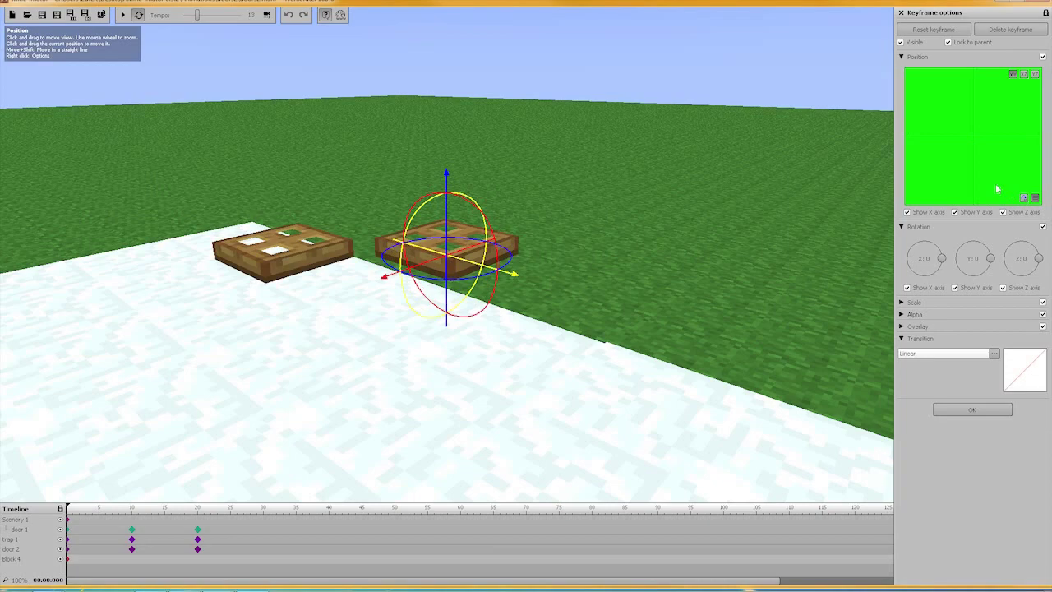
Step: Raise the new trapdoor along the Z axis and slide it along the X axis over the snow platform
left_click_drag(733, 139, 459, 304)
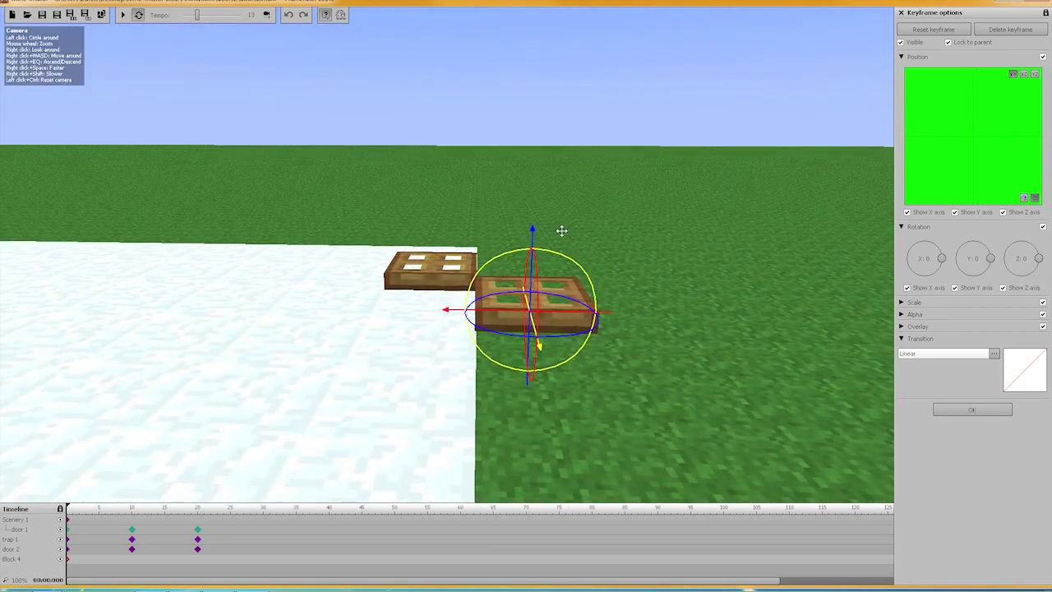
left_click_drag(535, 238, 535, 108)
left_click_drag(458, 171, 186, 169)
right_click_drag(197, 185, 453, 263)
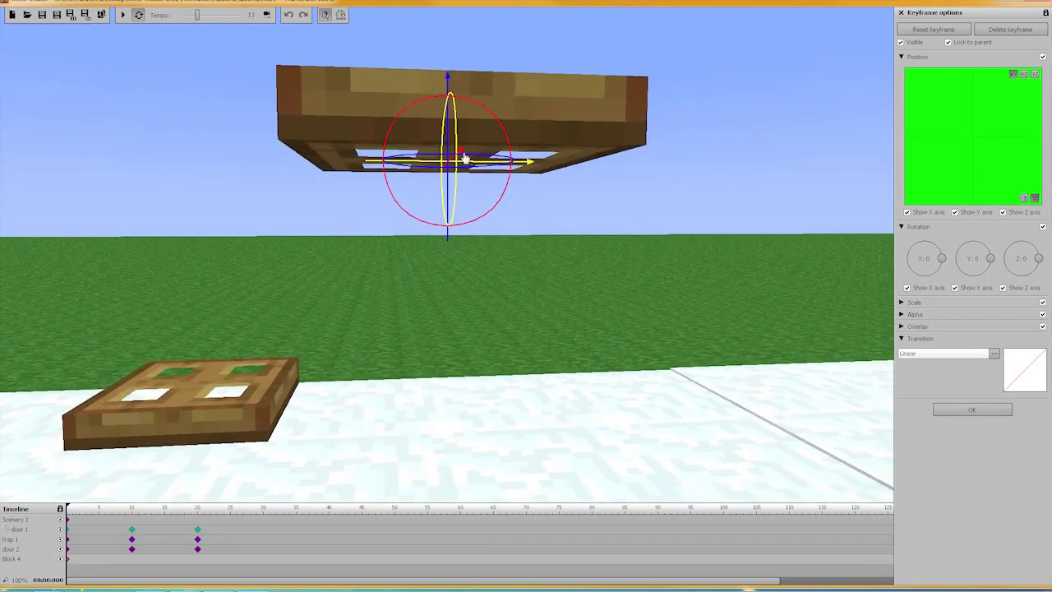
right_click_drag(521, 43, 495, 145)
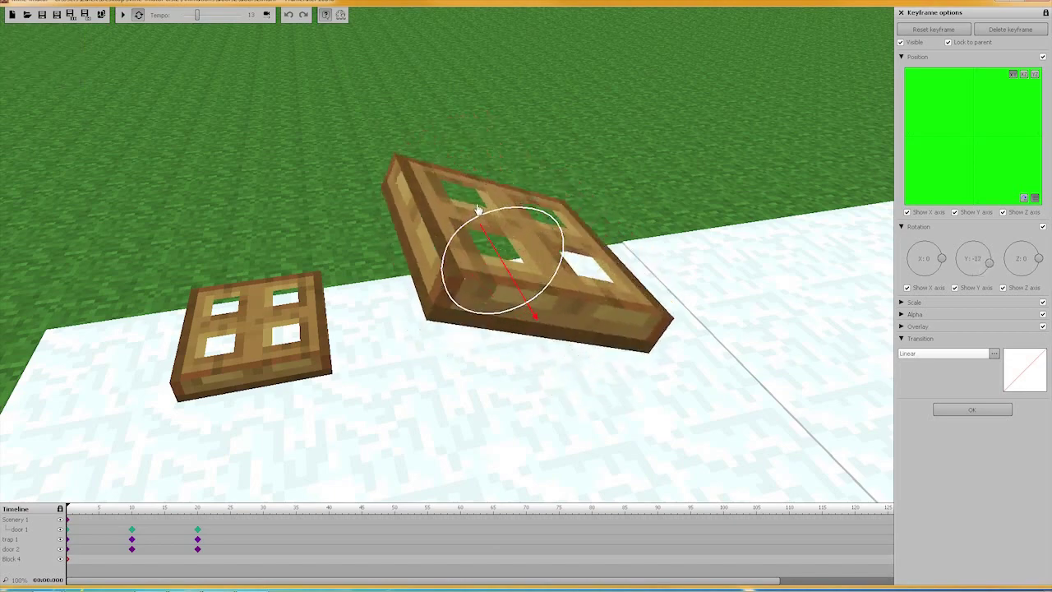
Step: Rotate the new trapdoor freely, mainly around its Y axis, to examine how it turns about its default rotation point
left_click_drag(428, 292, 461, 262)
left_click_drag(555, 247, 627, 301)
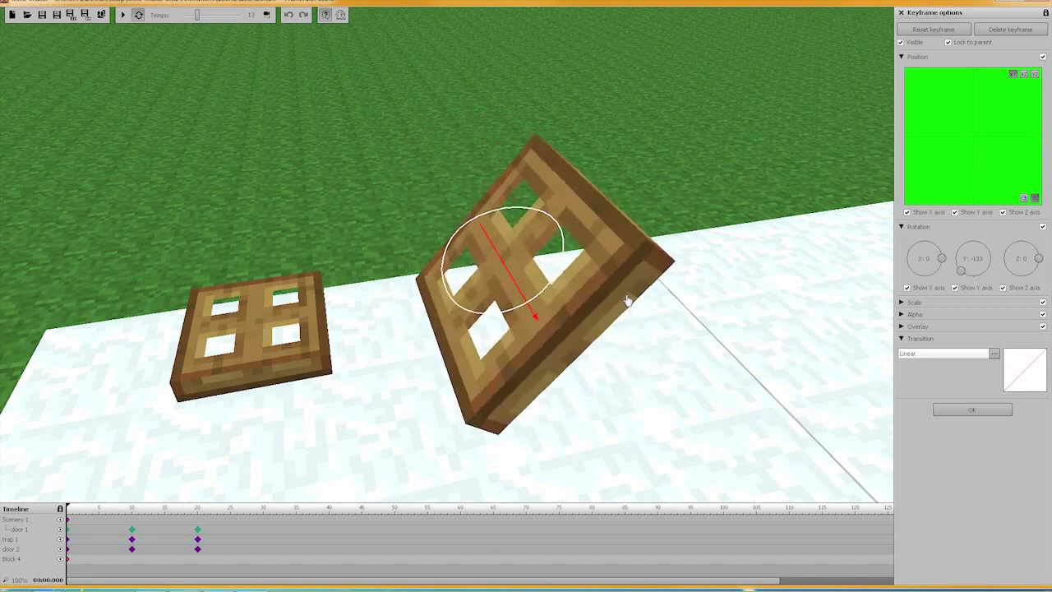
left_click_drag(588, 265, 498, 329)
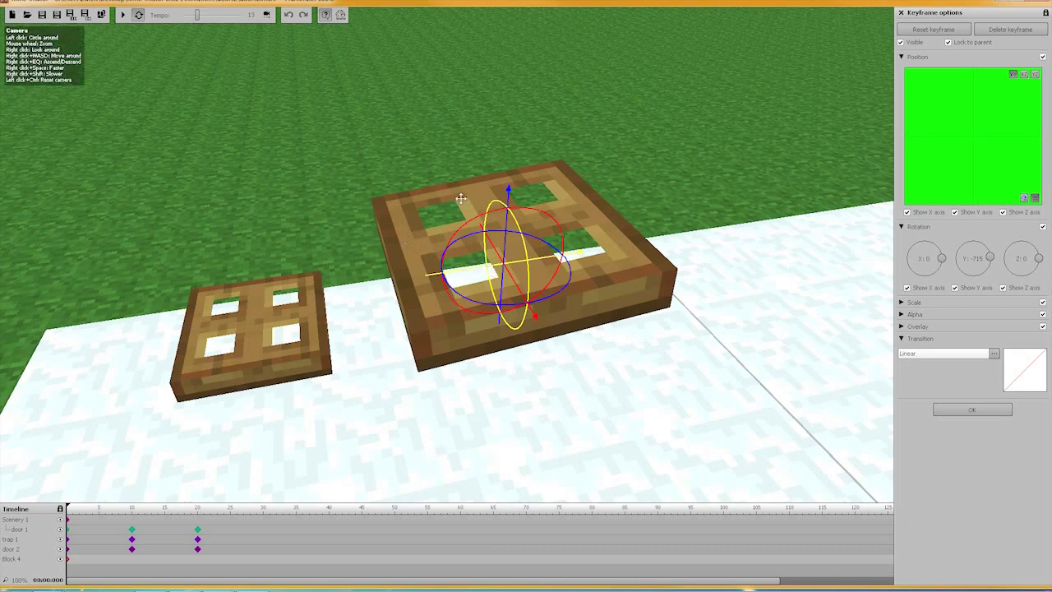
left_click_drag(474, 215, 483, 215)
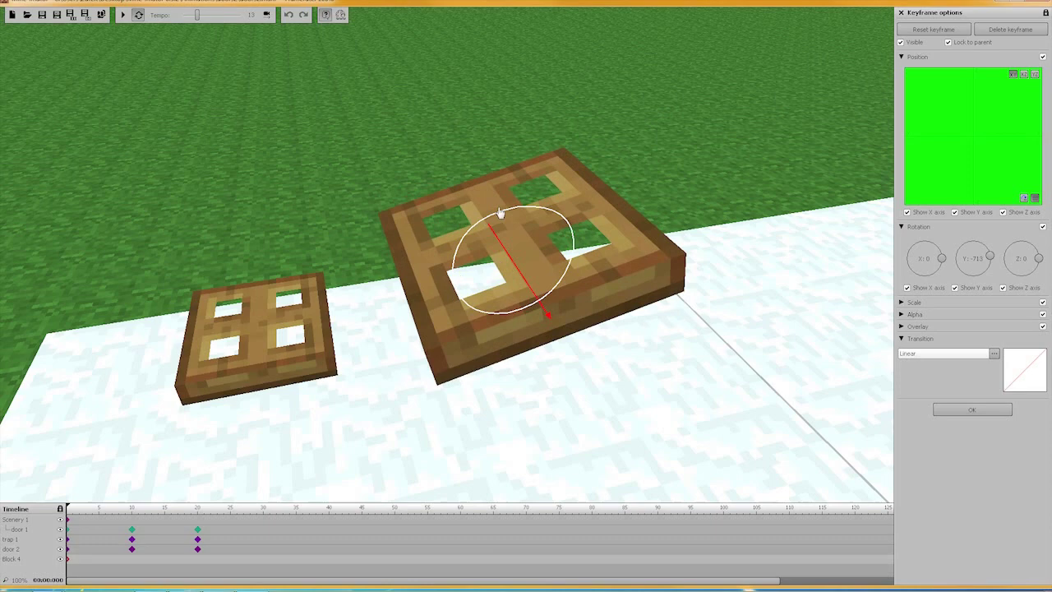
left_click_drag(484, 218, 403, 246)
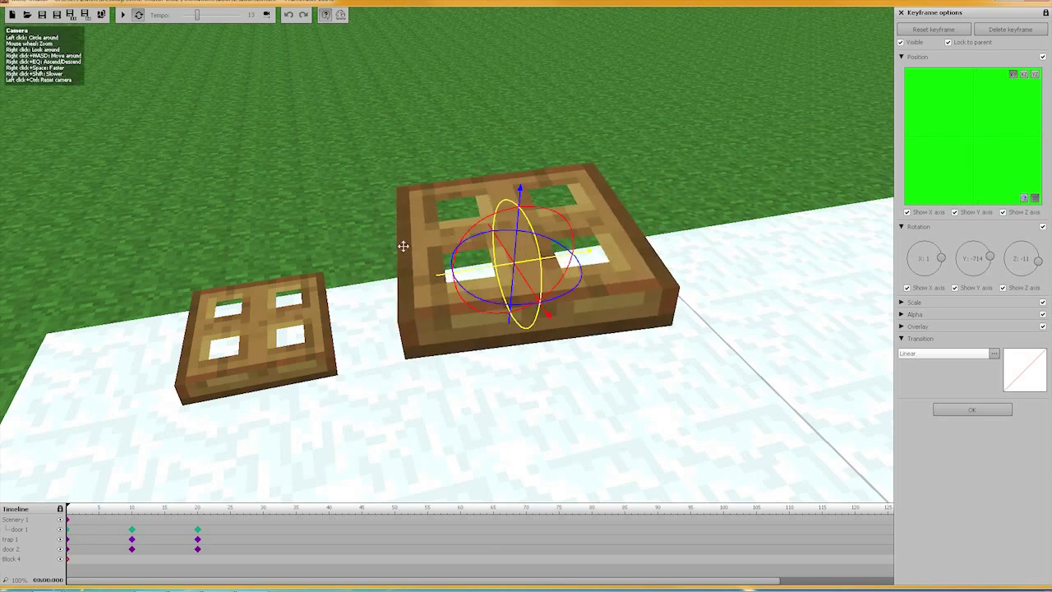
Step: Reset the new trapdoor's X, Y and Z rotation to 0
right_click(922, 257)
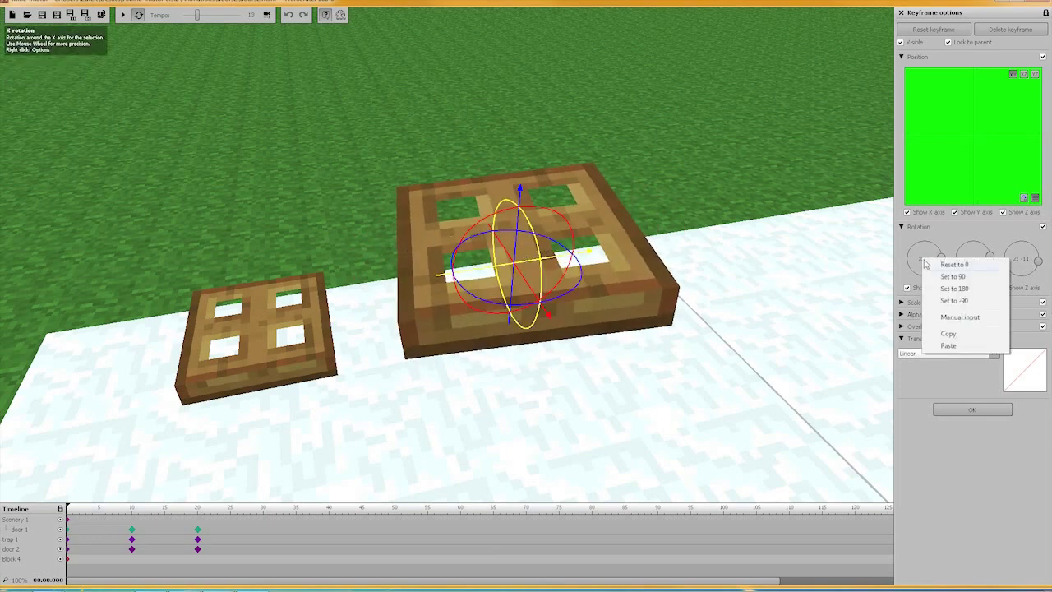
left_click(968, 263)
right_click(971, 258)
left_click(993, 266)
right_click(1021, 258)
left_click(1036, 265)
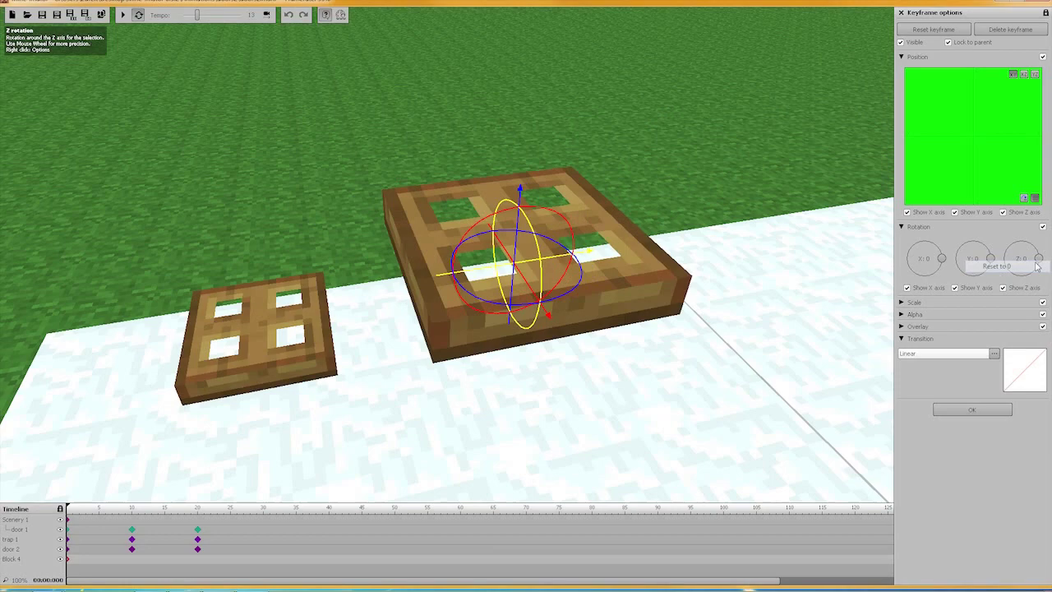
Step: Close the new trapdoor's keyframe options and deselect Block 4 in the project library
left_click_drag(701, 134, 854, 357)
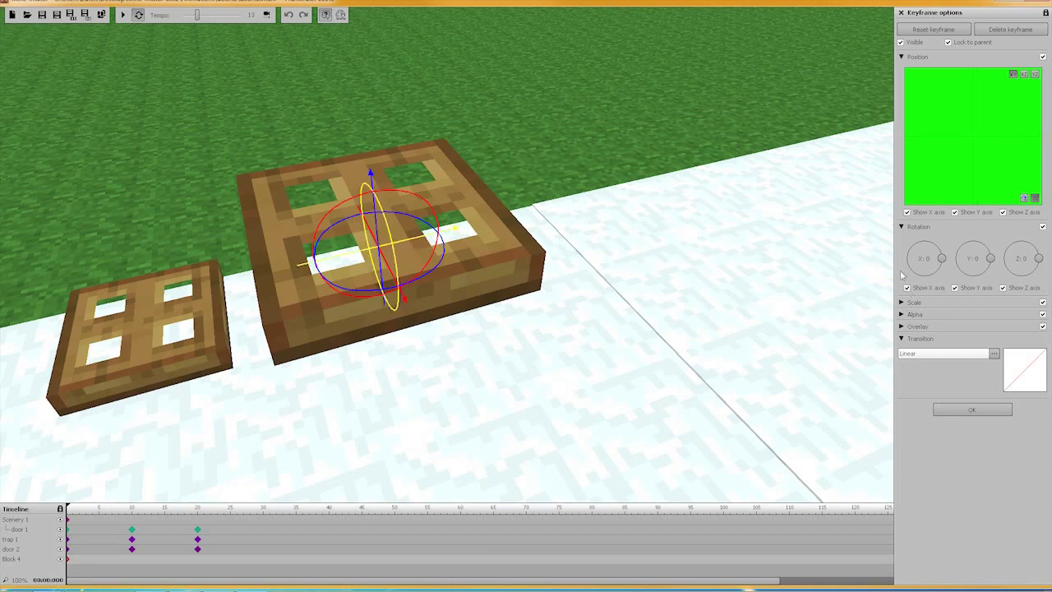
left_click(956, 412)
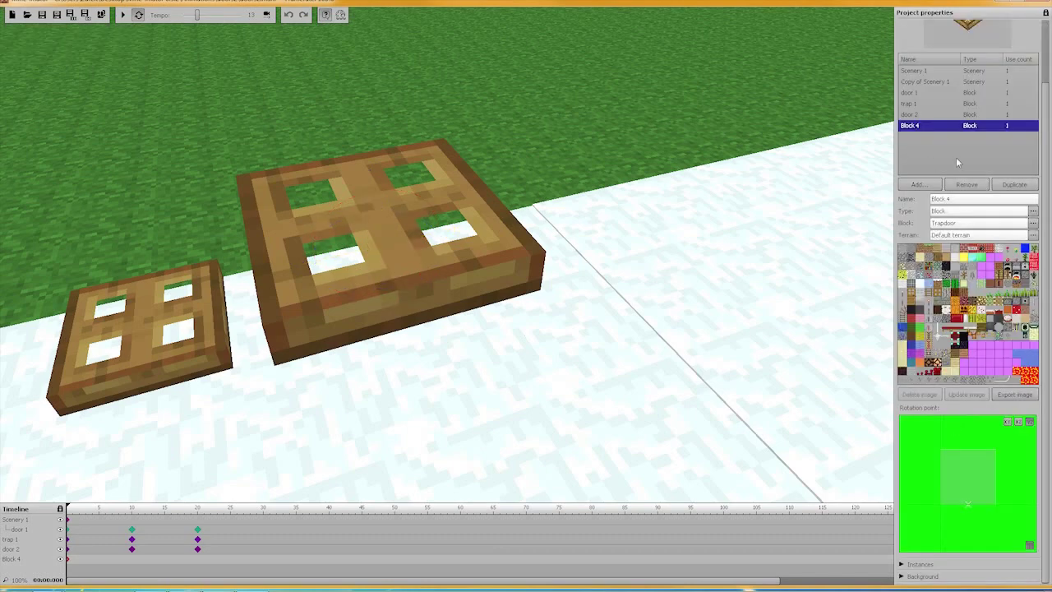
left_click(924, 134)
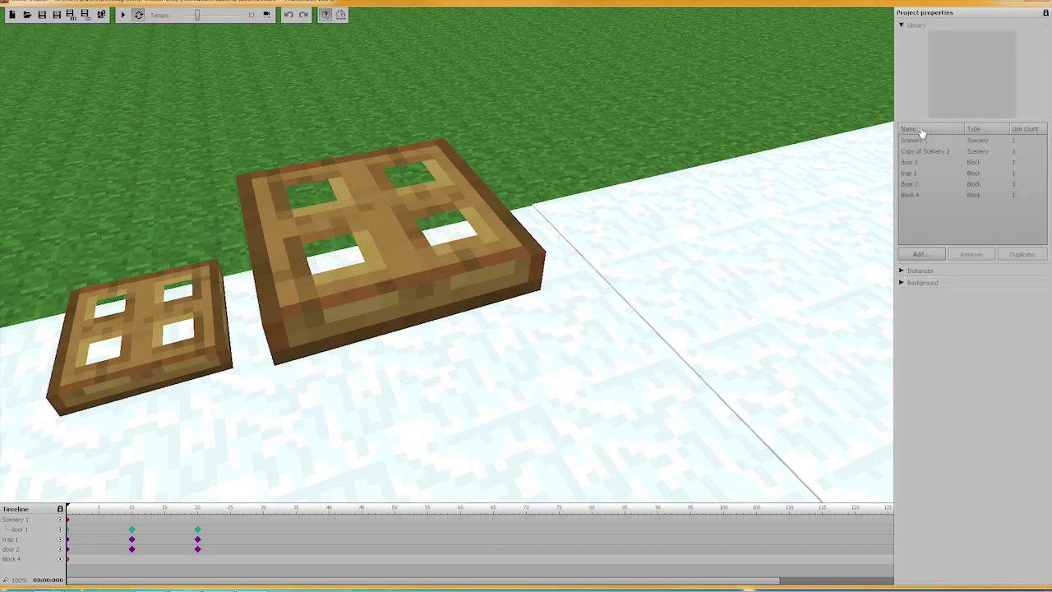
Step: Move Block 4's rotation point in the YZ view from the middle of the block's lower edge to its corner
left_click(913, 202)
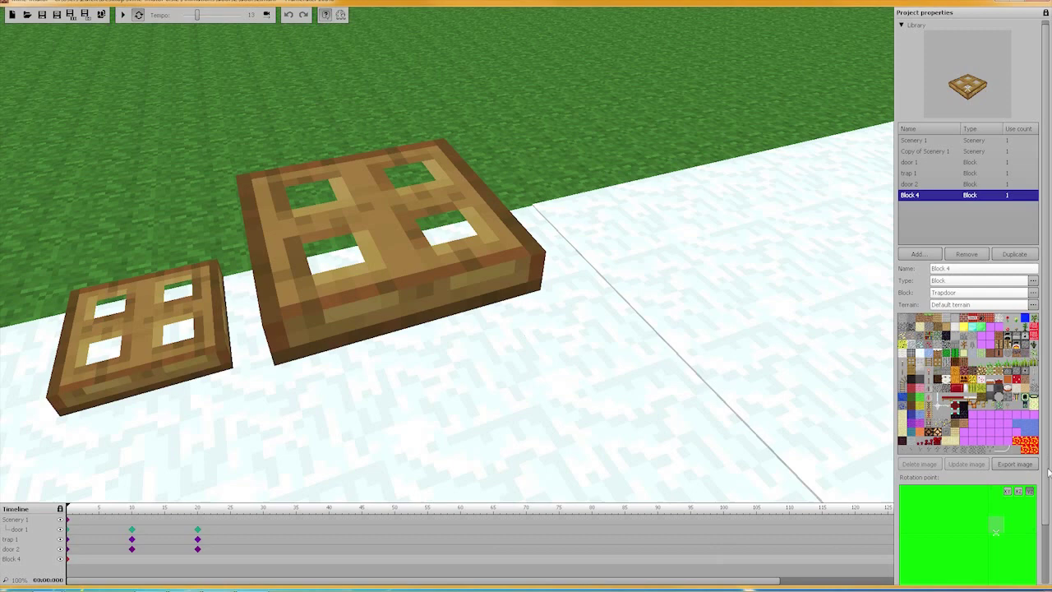
left_click_drag(1047, 472, 1048, 539)
scroll(918, 415, "up", 3)
scroll(918, 415, "down", 1)
mouse_move(843, 418)
left_mouse_down()
mouse_move(739, 469)
mouse_move(850, 421)
left_mouse_up()
scroll(905, 416, "up", 4)
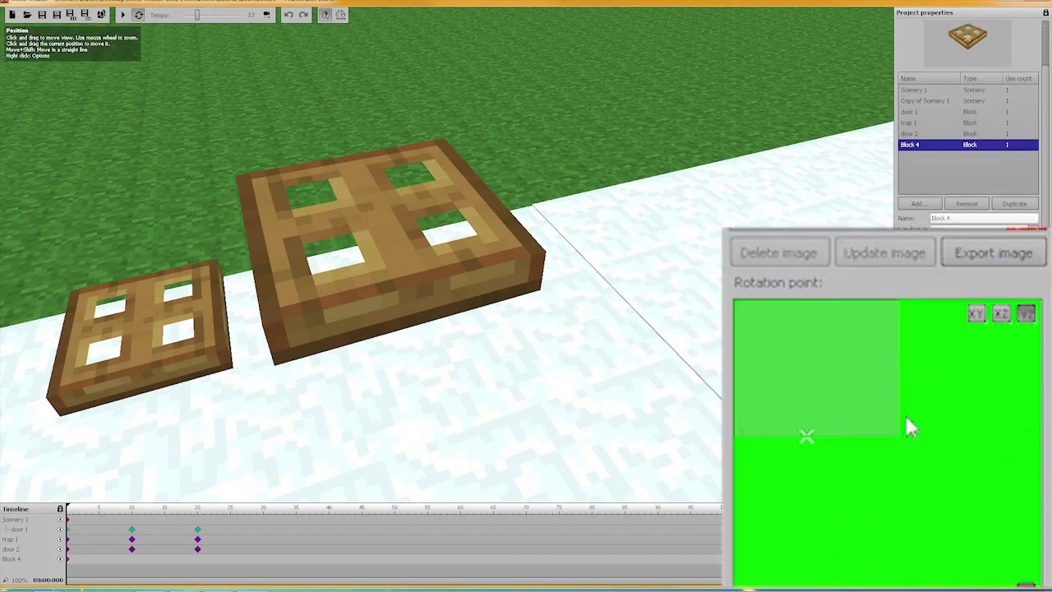
scroll(902, 415, "down", 4)
scroll(902, 415, "up", 4)
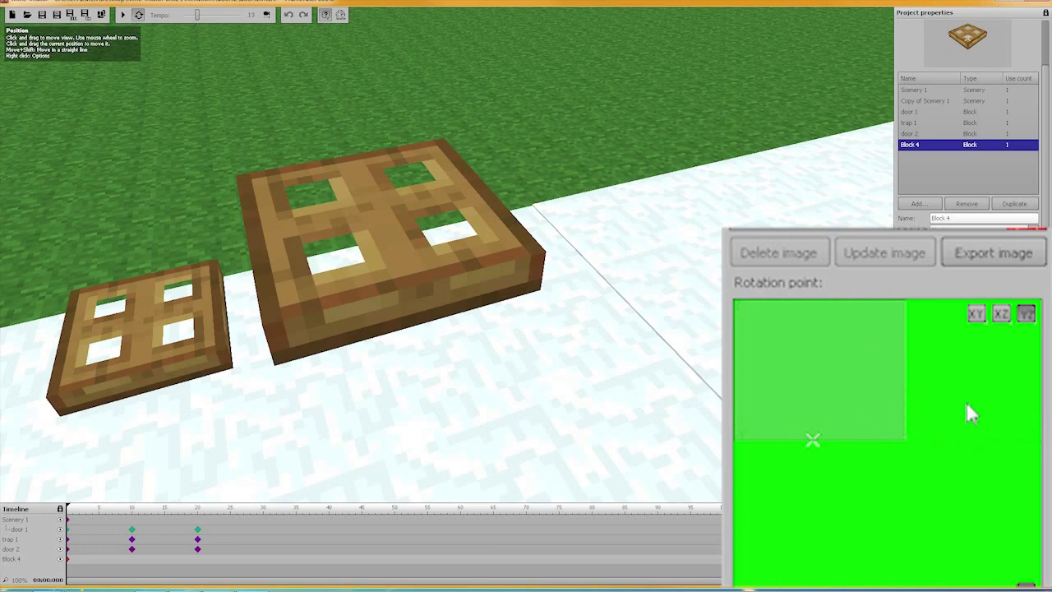
left_click_drag(967, 413, 1008, 475)
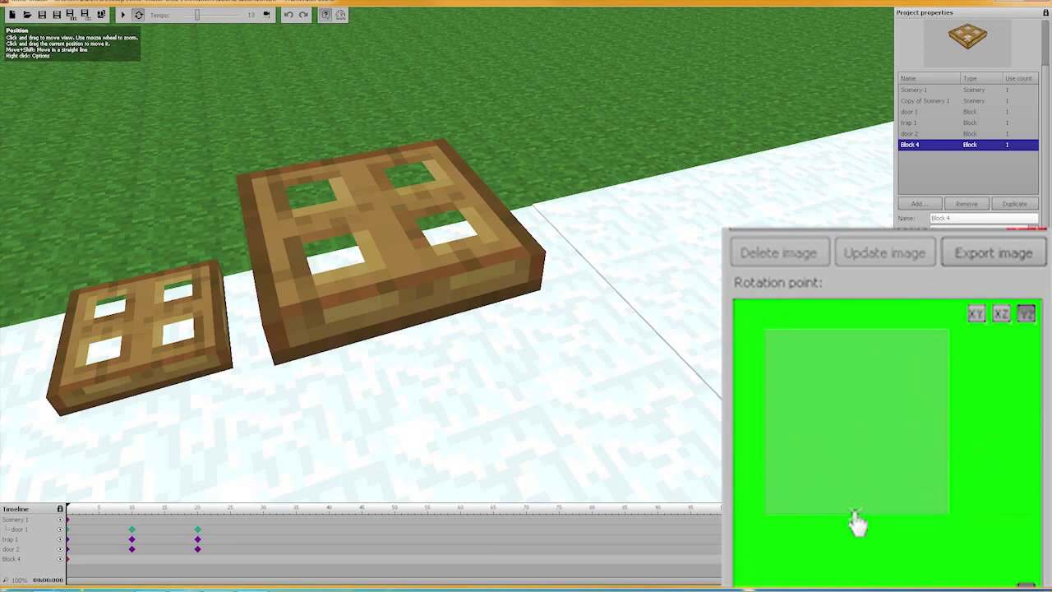
mouse_move(935, 529)
left_mouse_down()
mouse_move(949, 528)
mouse_move(957, 444)
mouse_move(950, 526)
left_mouse_up()
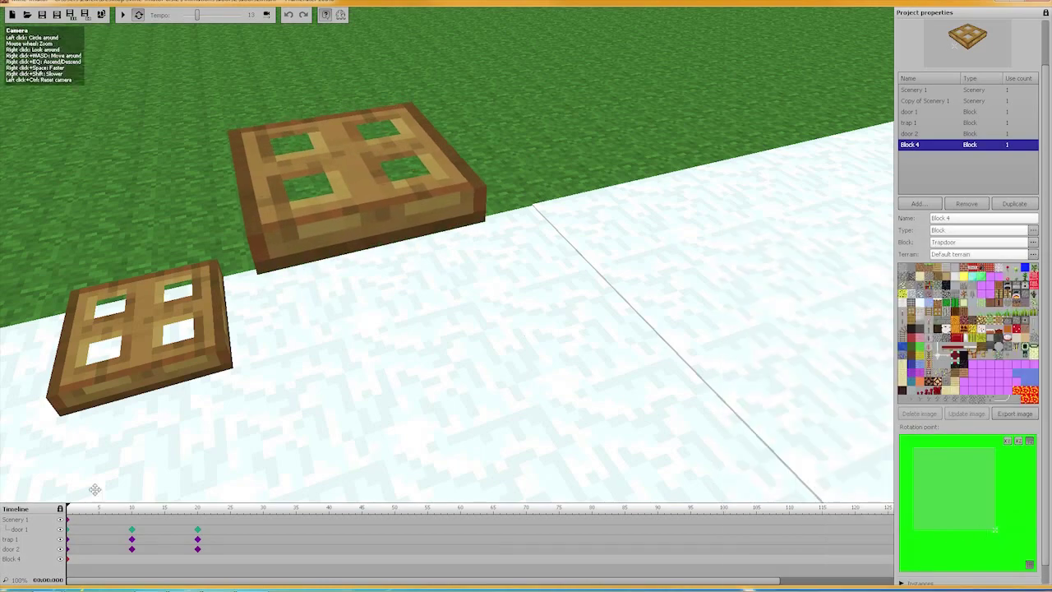
Step: Test the new hinge by tilting the trapdoor around its X axis at frame 0, and reset the X rotation to 0
left_click(69, 559)
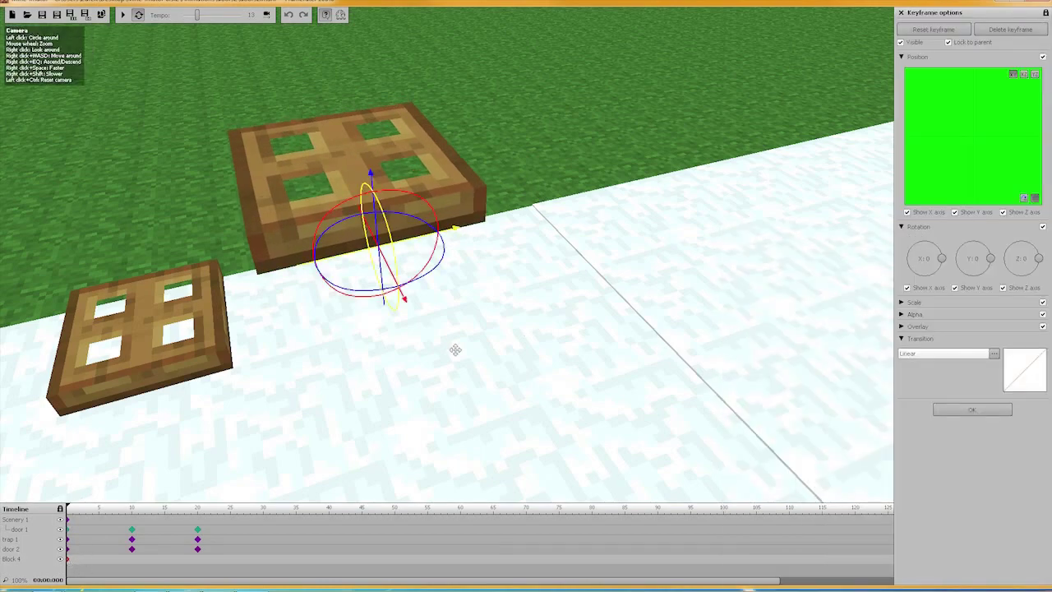
right_click_drag(455, 350, 625, 319)
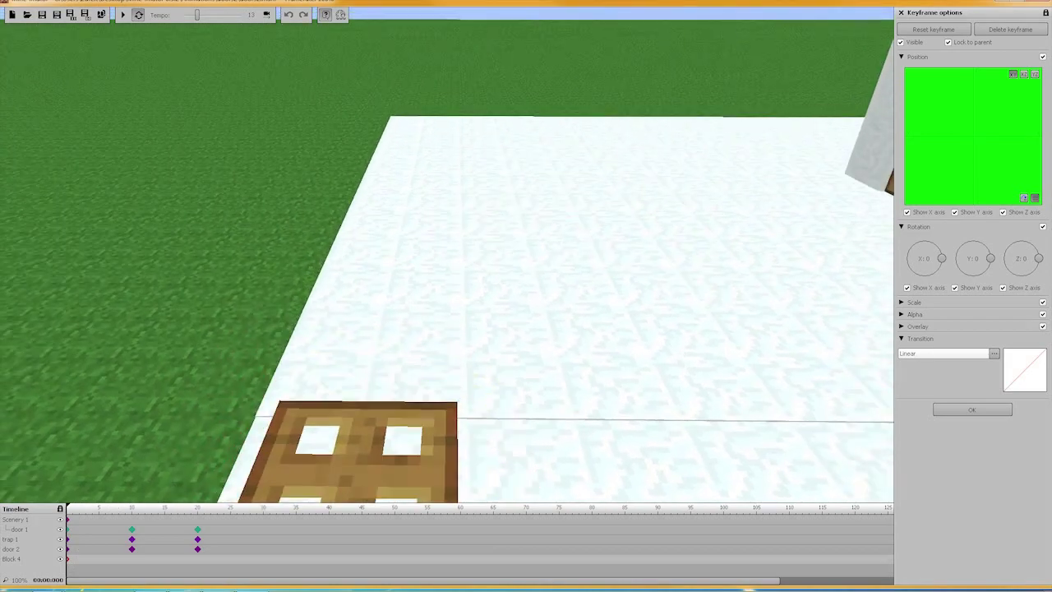
right_click_drag(443, 290, 443, 204)
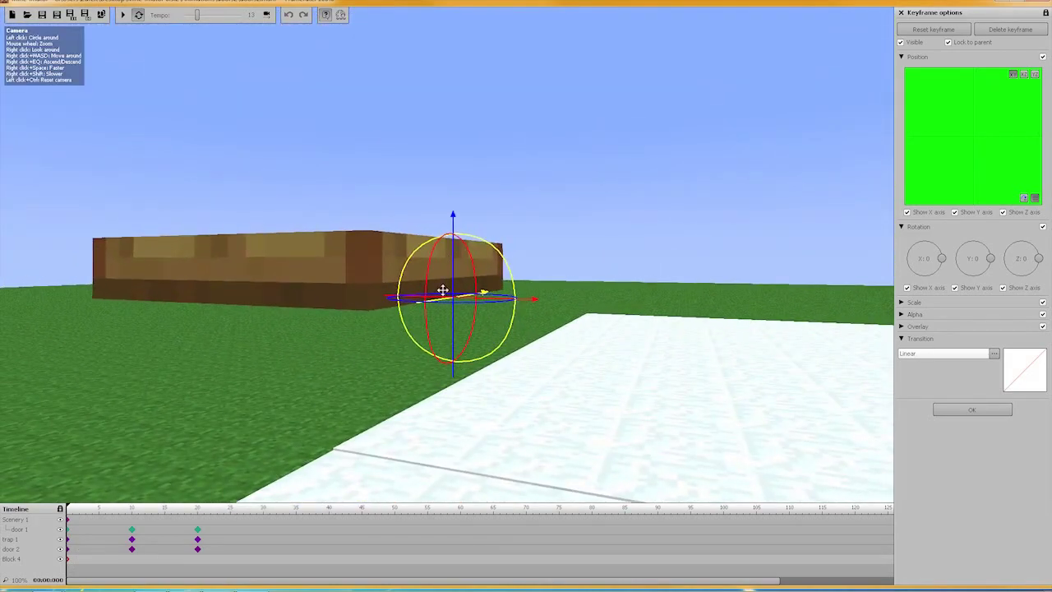
left_click_drag(500, 246, 517, 279)
right_click(914, 256)
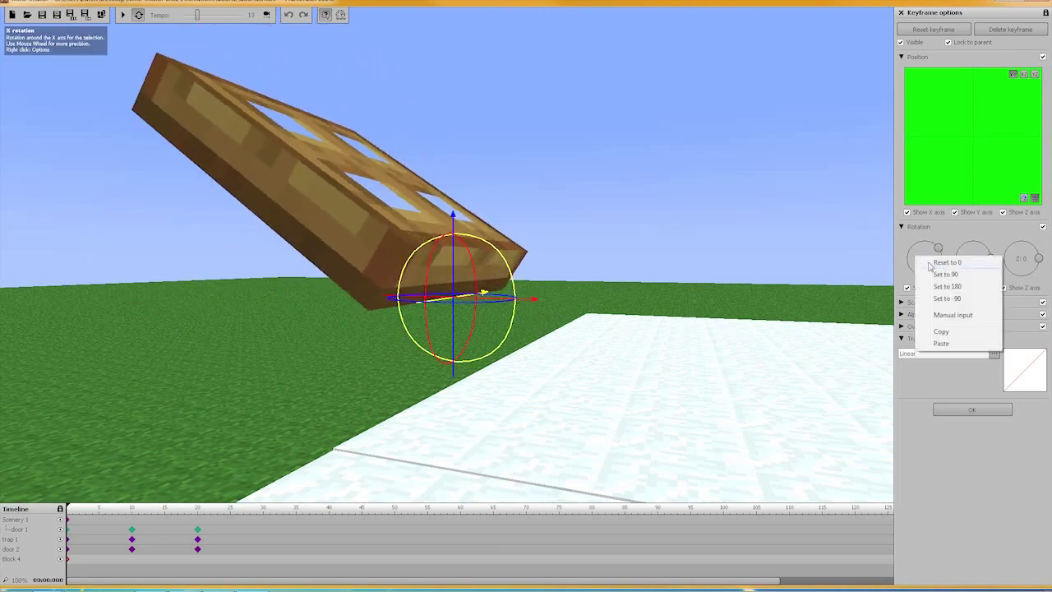
left_click(924, 262)
Step: Turn the new trapdoor around its Z axis and set its Z rotation to exactly -180
key("e")
right_click_drag(796, 253, 780, 332)
key("s")
left_click_drag(474, 284, 334, 275)
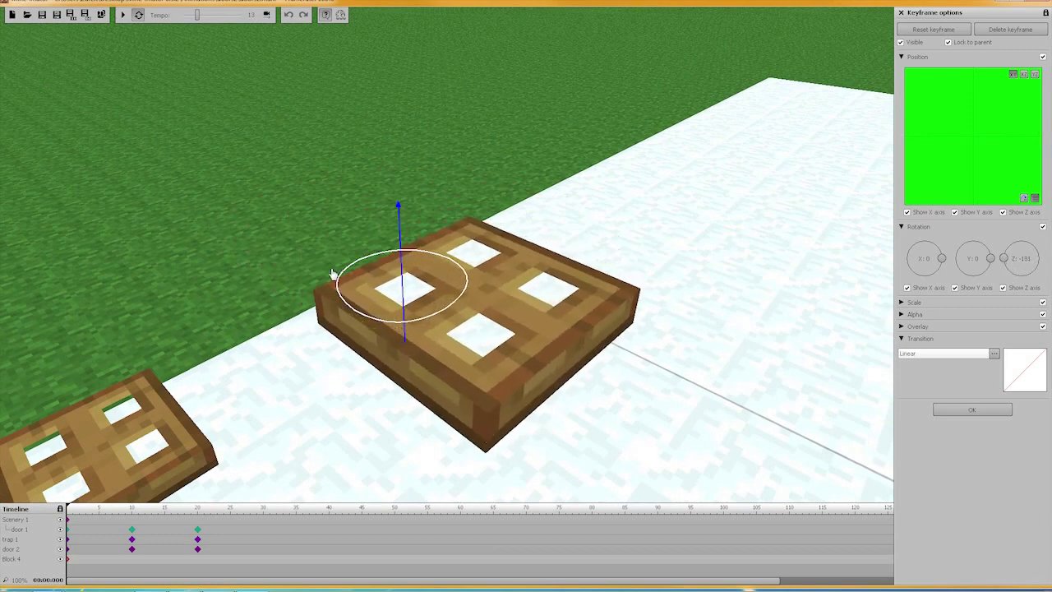
mouse_move(333, 275)
left_mouse_down()
mouse_move(338, 285)
mouse_move(333, 276)
left_mouse_up()
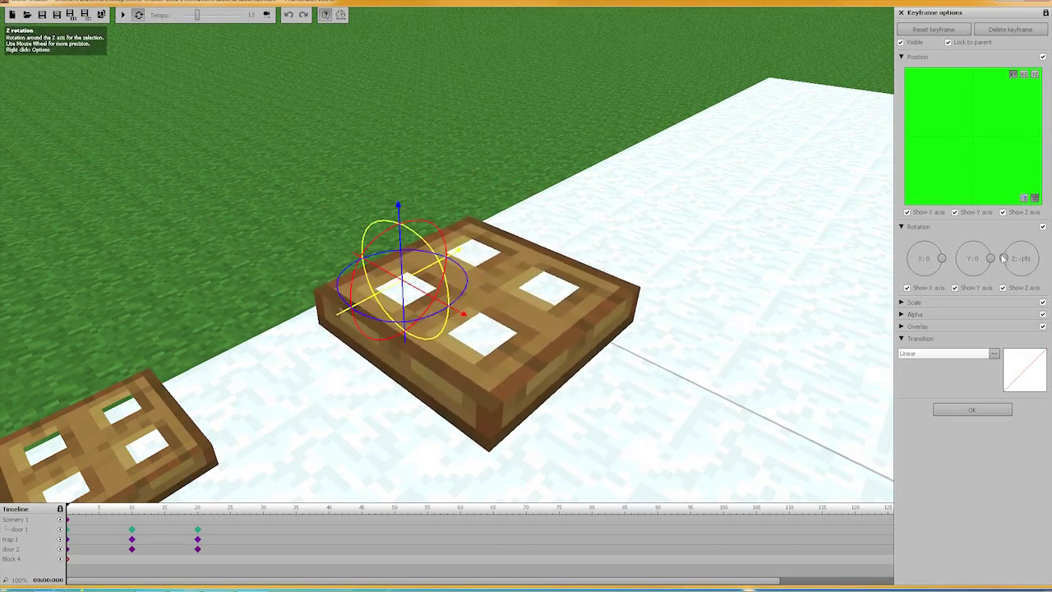
right_click(1030, 265)
left_click(1001, 318)
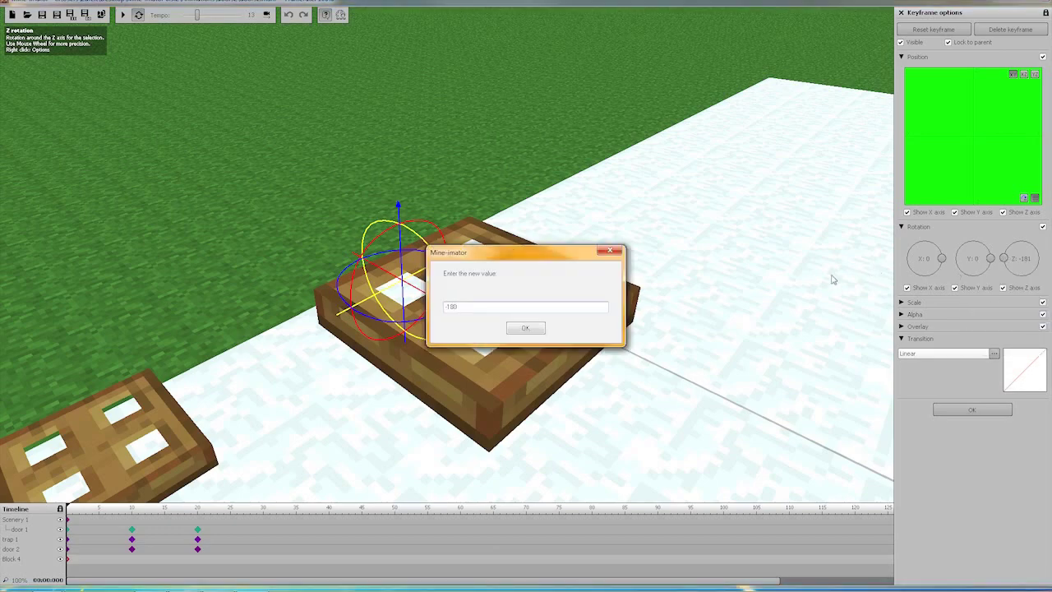
left_click(536, 330)
Step: Lower the new trapdoor onto the snow platform and slide it along the X axis so its hinge side lines up with the platform's edge
left_click_drag(636, 233, 107, 297)
left_click_drag(550, 302, 859, 300)
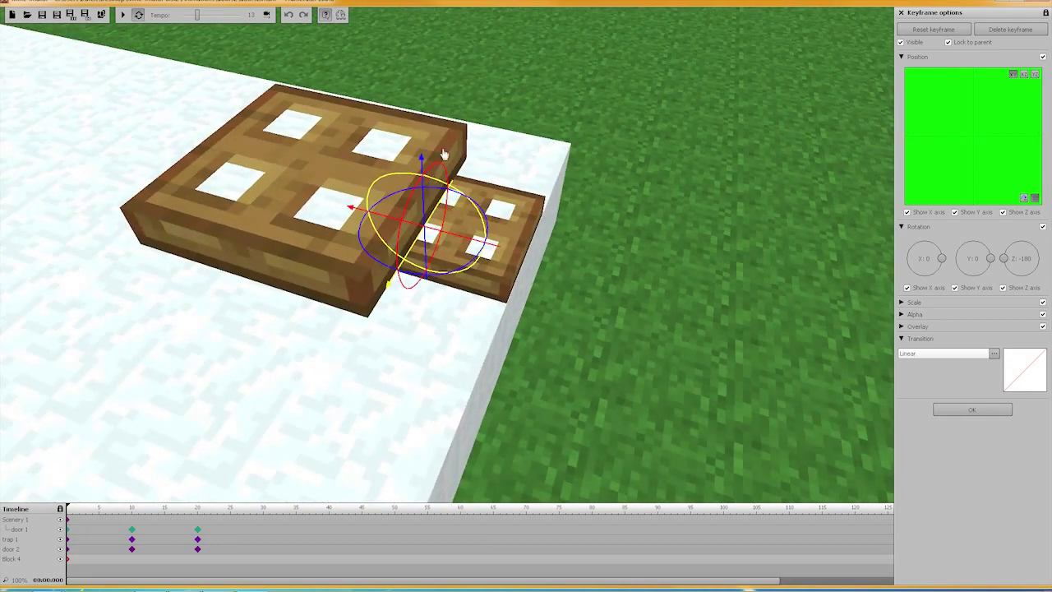
left_click_drag(425, 164, 440, 426)
left_click_drag(584, 402, 436, 249)
left_click_drag(467, 352, 532, 354)
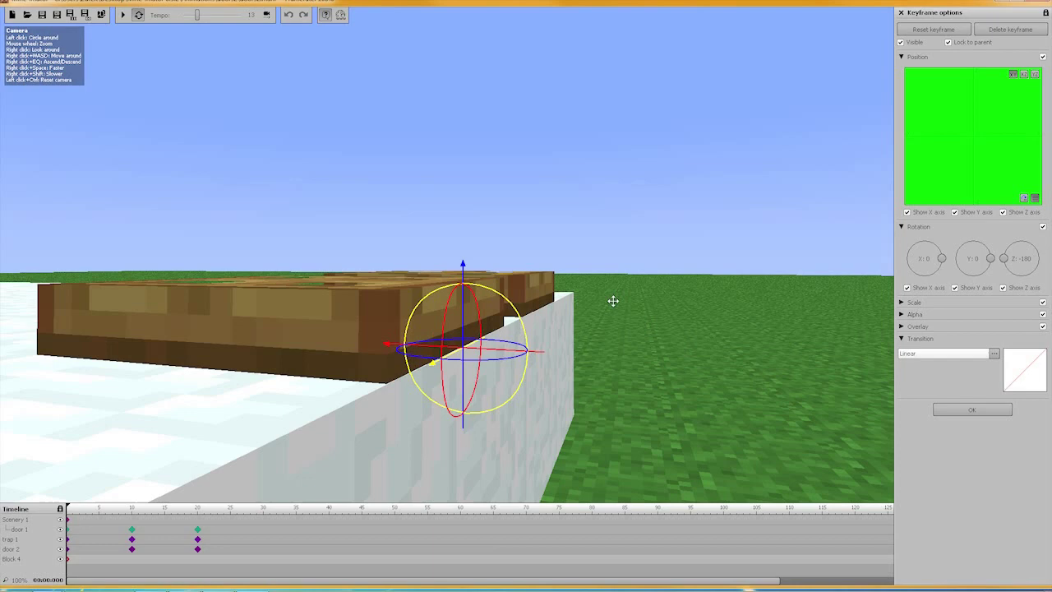
Step: Add a Block 4 keyframe at frame 10 with X rotation 90, and repeat the closed pose from frame 0 at frame 20
key("d")
mouse_move(165, 489)
right_mouse_down()
mouse_move(115, 489)
mouse_move(164, 489)
right_mouse_up()
key("a")
left_click(133, 560)
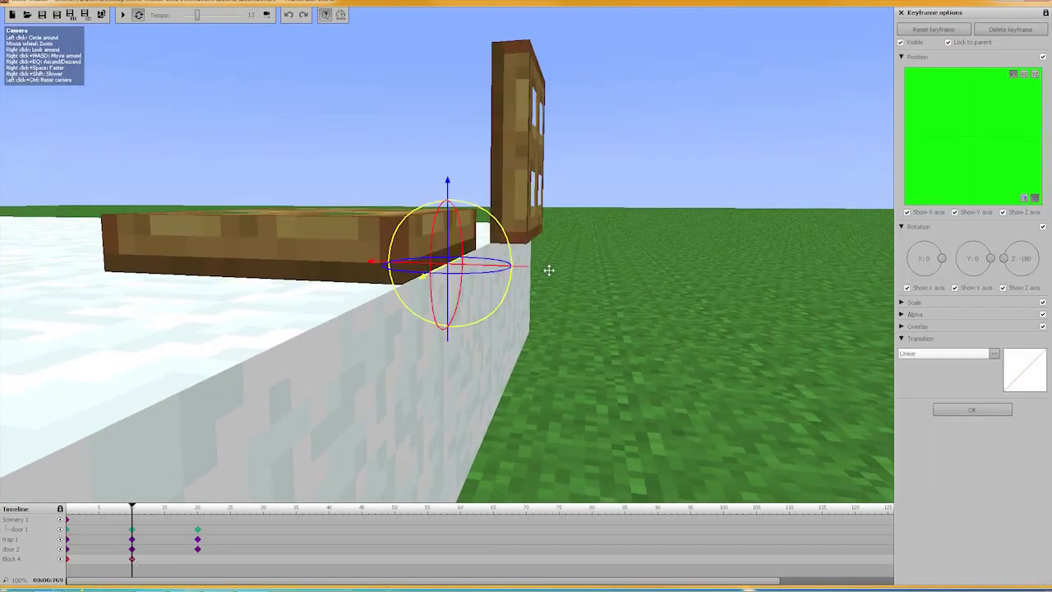
right_click(930, 267)
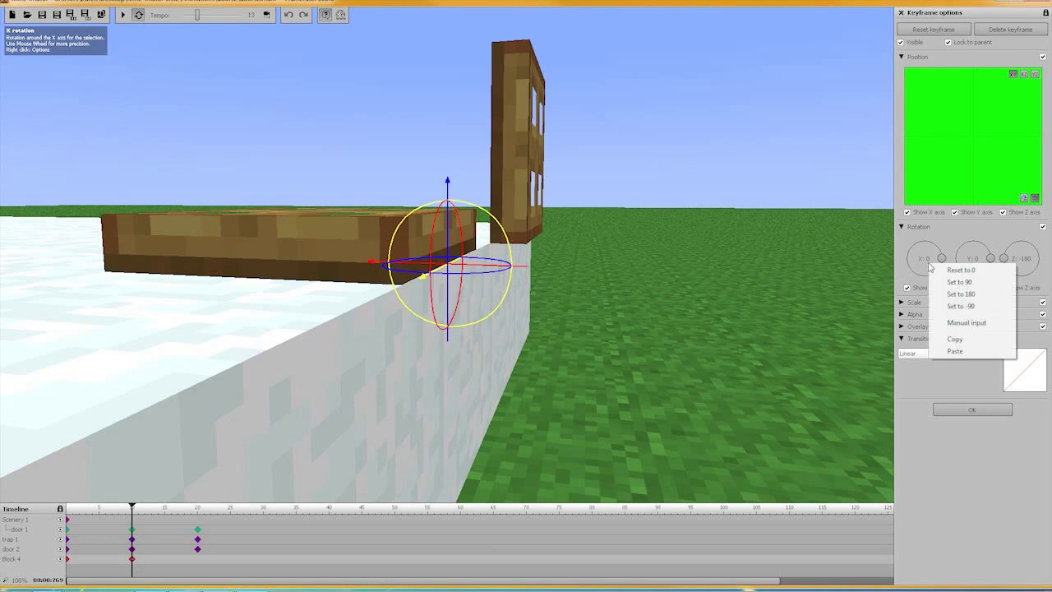
left_click(959, 282)
right_click_drag(758, 230, 790, 224)
left_click(69, 562)
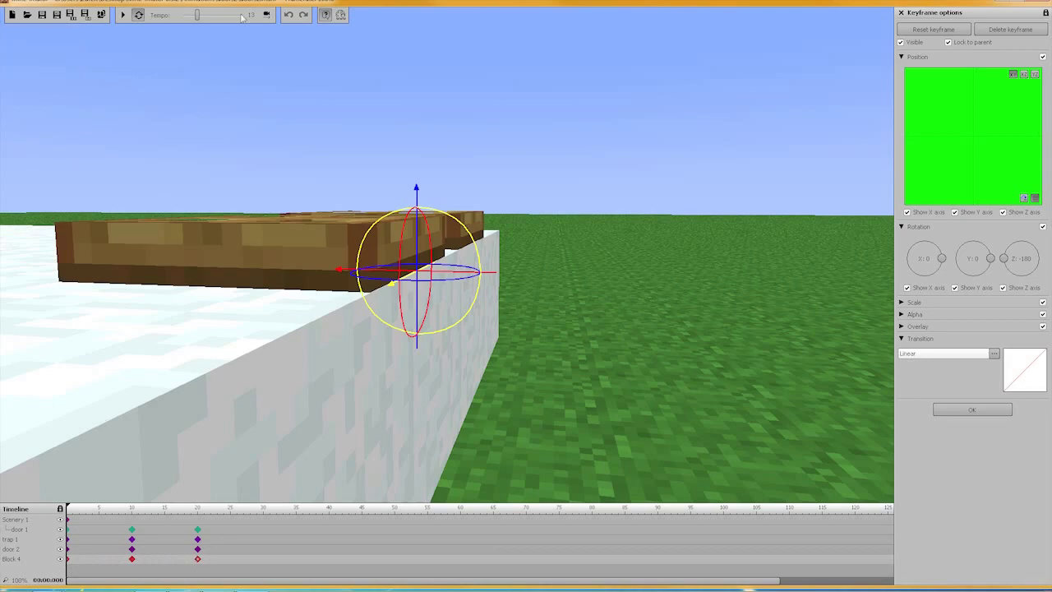
Step: Play the looping animation, watch both trapdoors open and close from several angles, close the keyframe options and pause
left_click(125, 15)
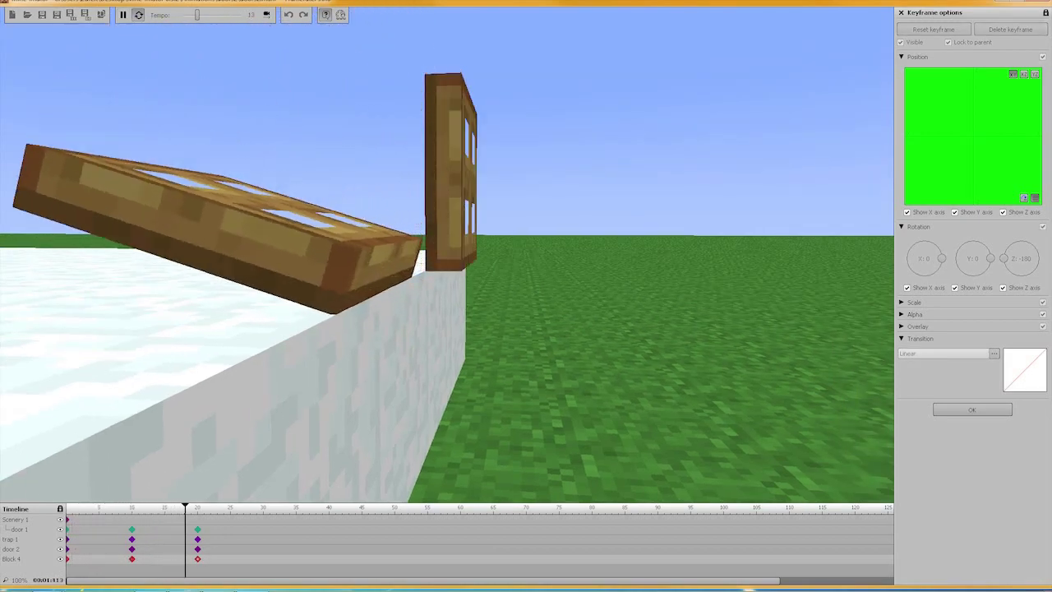
right_click_drag(447, 255, 542, 277)
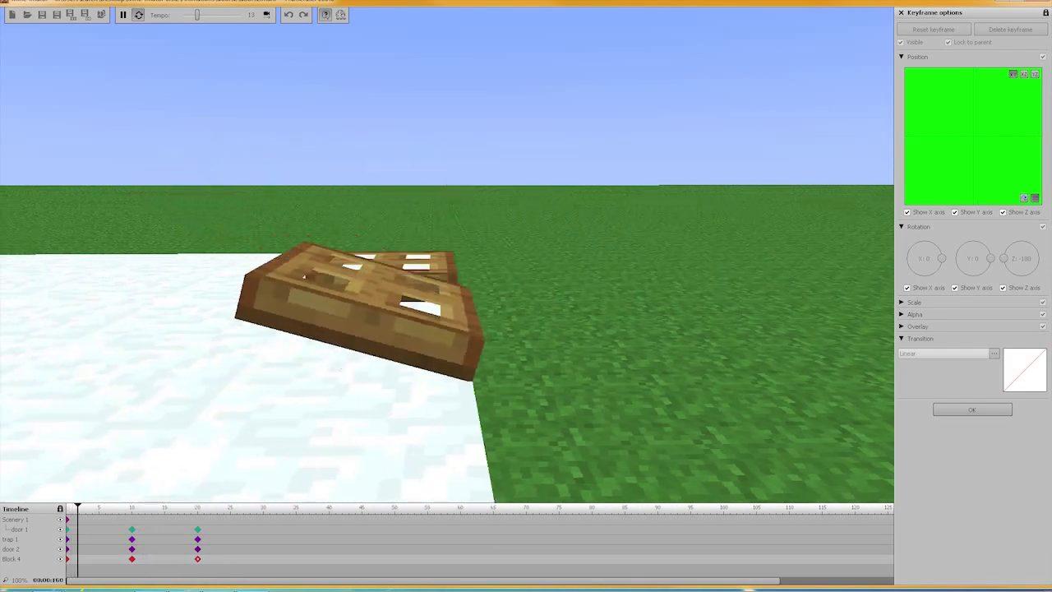
right_click_drag(378, 305, 434, 282)
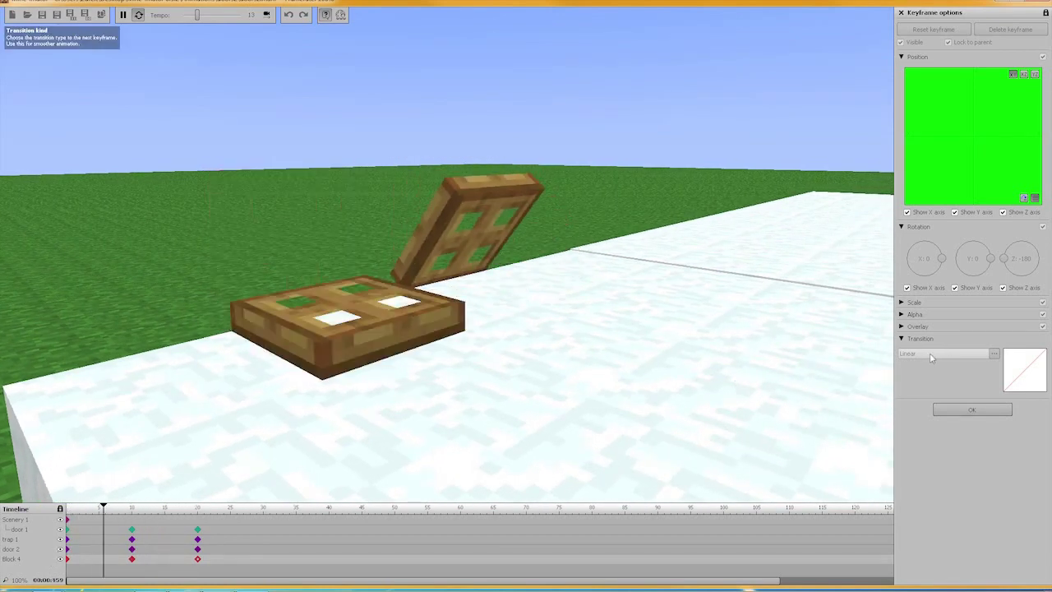
left_click(966, 410)
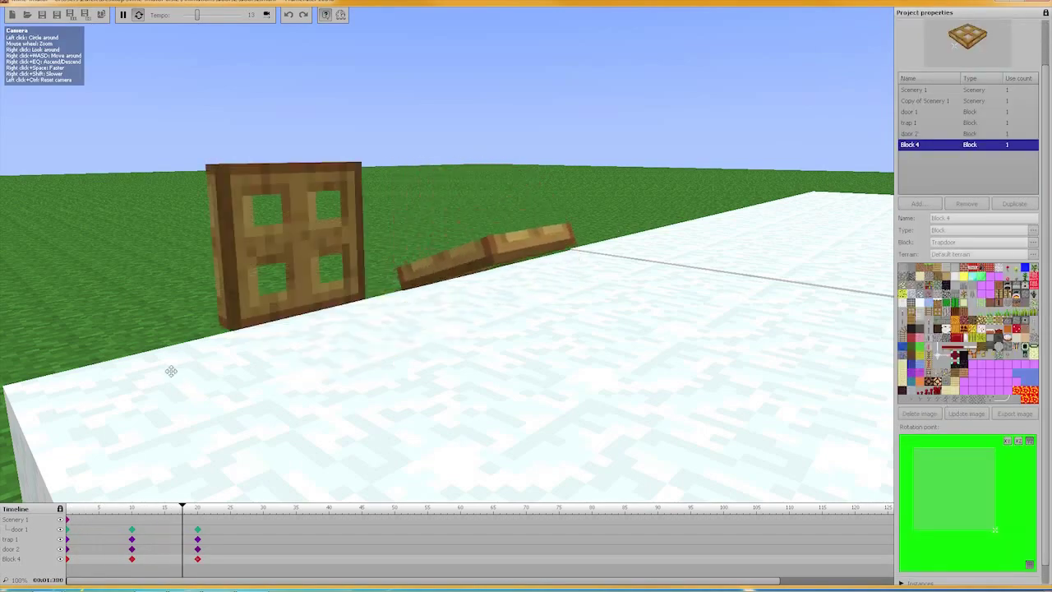
left_click(122, 14)
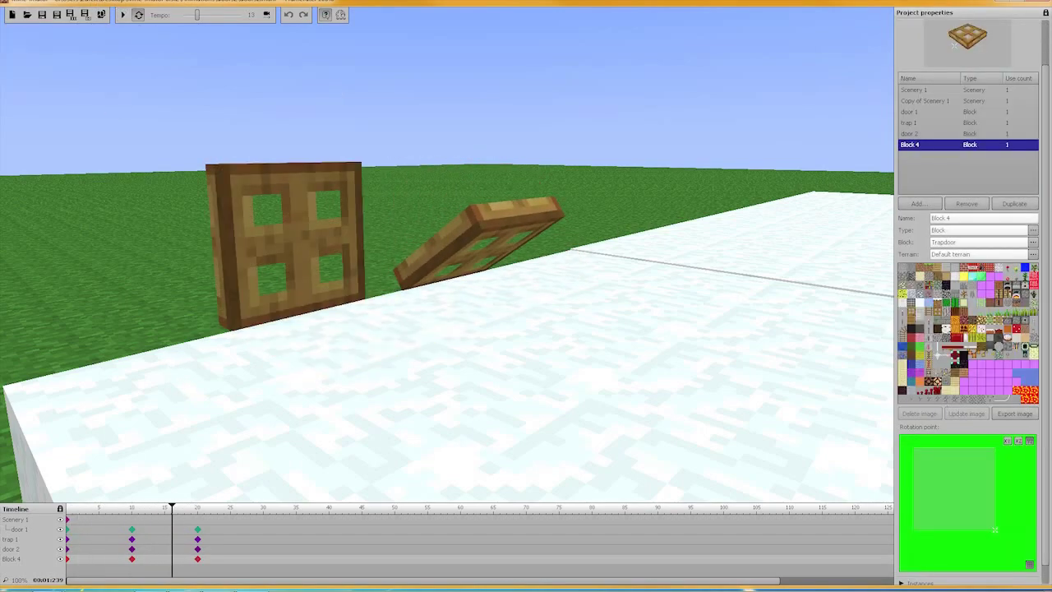
Step: Play the animation in front of the door in the snow wall to check its opening and closing, and pause it
right_click_drag(447, 251, 813, 289)
key("w")
key("a")
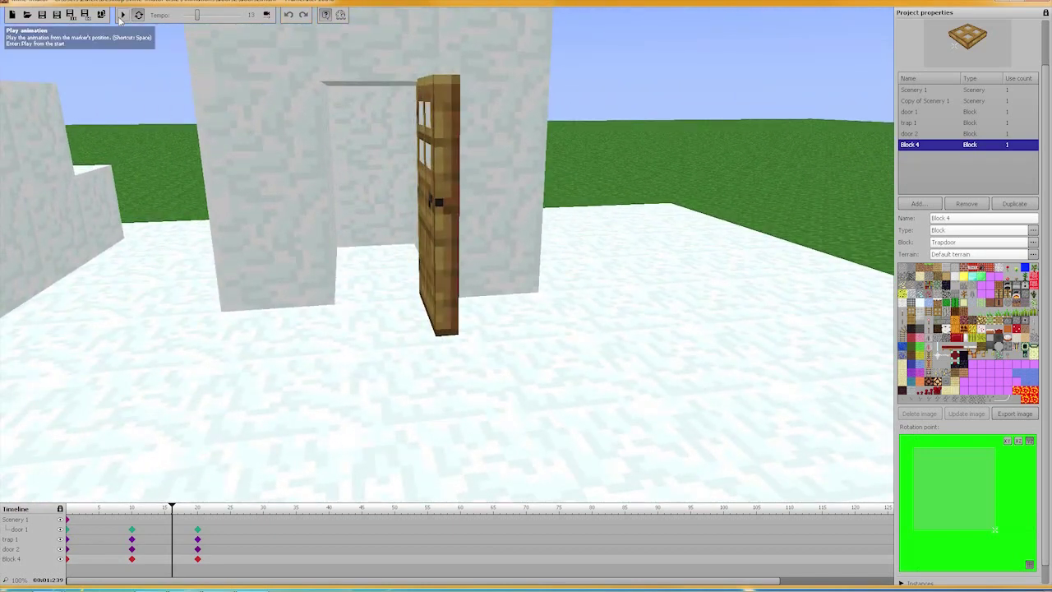
left_click(122, 15)
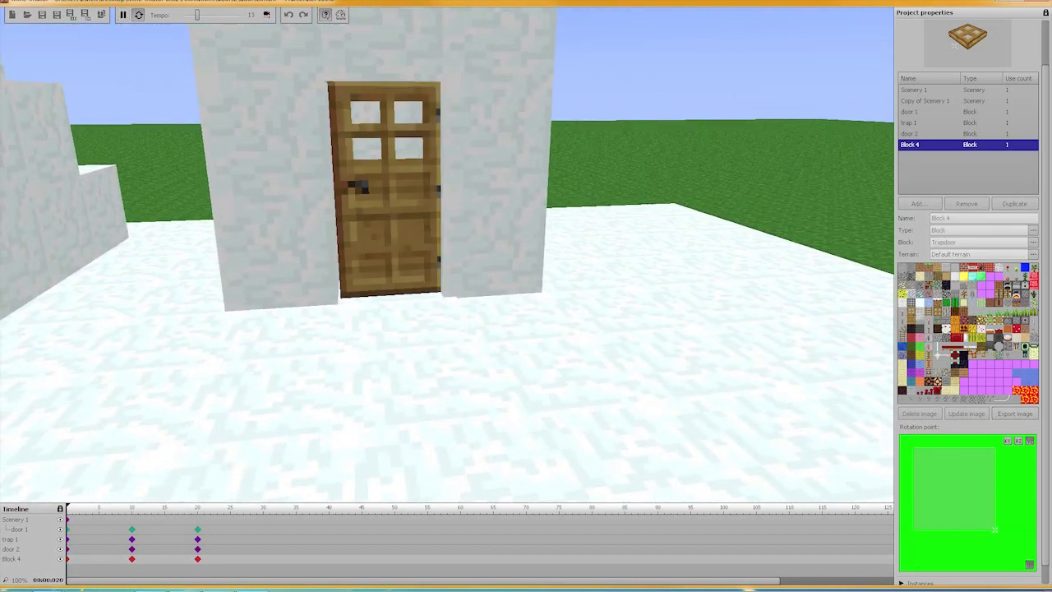
right_click_drag(447, 254, 411, 247)
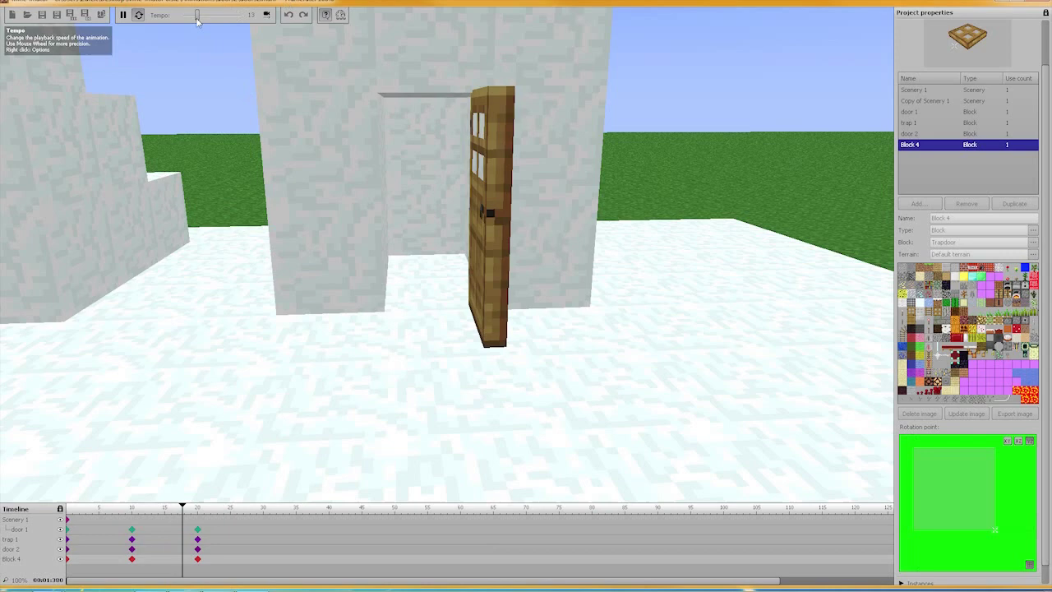
key("space")
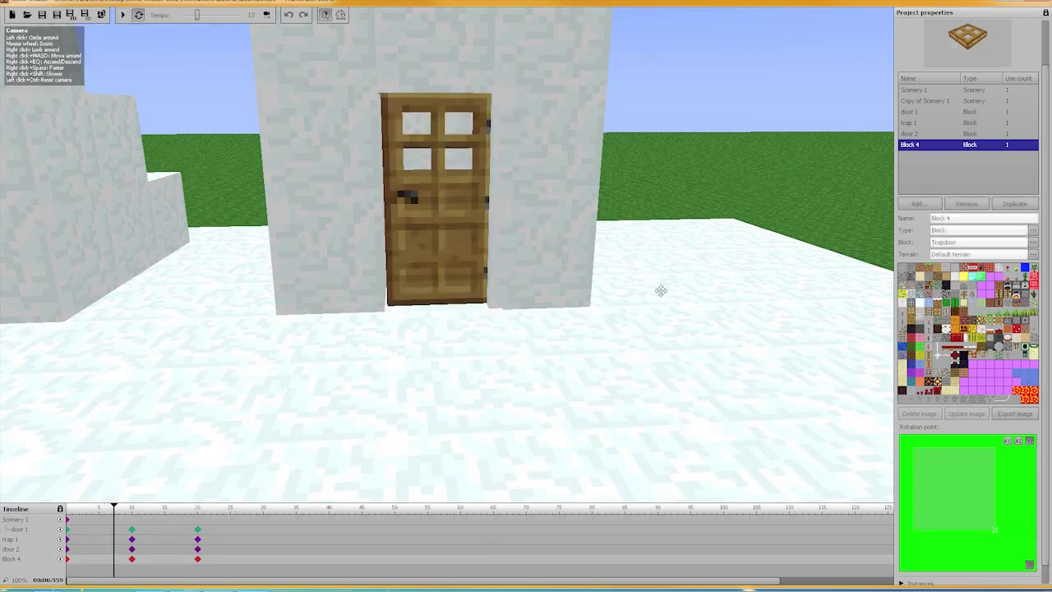
Step: Return to Block 4's keyframe at frame 0 and examine both closed trapdoors at the platform's edge
left_click(68, 560)
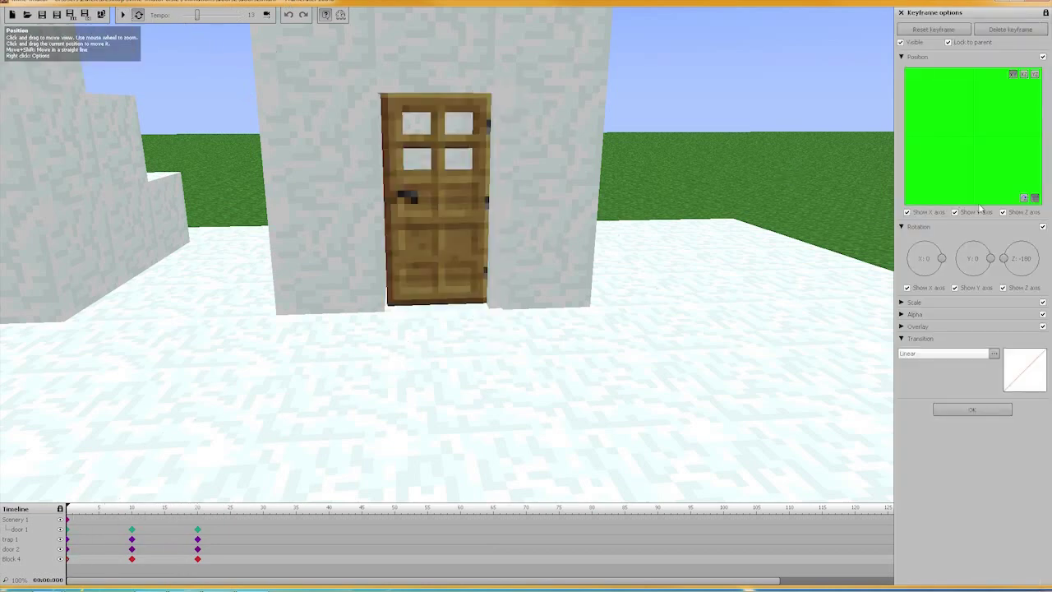
right_click_drag(624, 171, 879, 141)
key("w")
right_click_drag(526, 206, 422, 270)
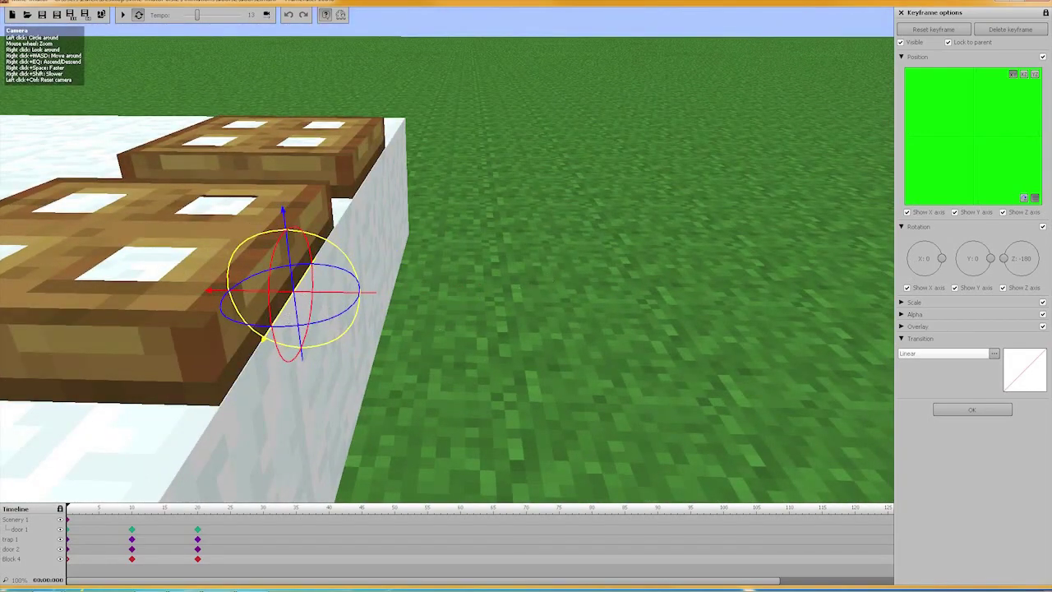
right_click_drag(292, 289, 292, 289)
right_click_drag(407, 240, 407, 240)
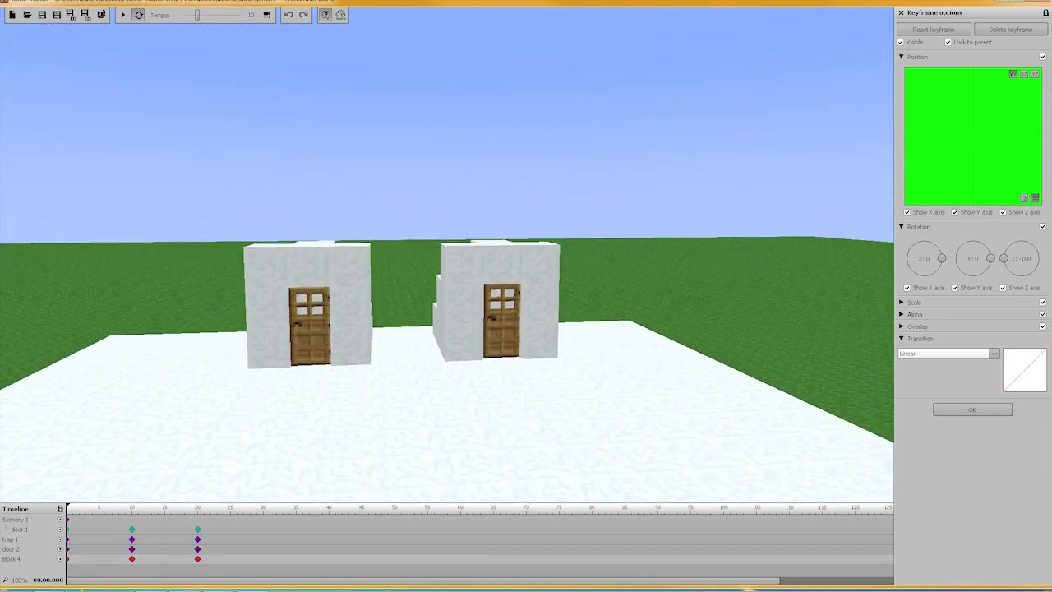
right_click_drag(407, 240, 445, 255)
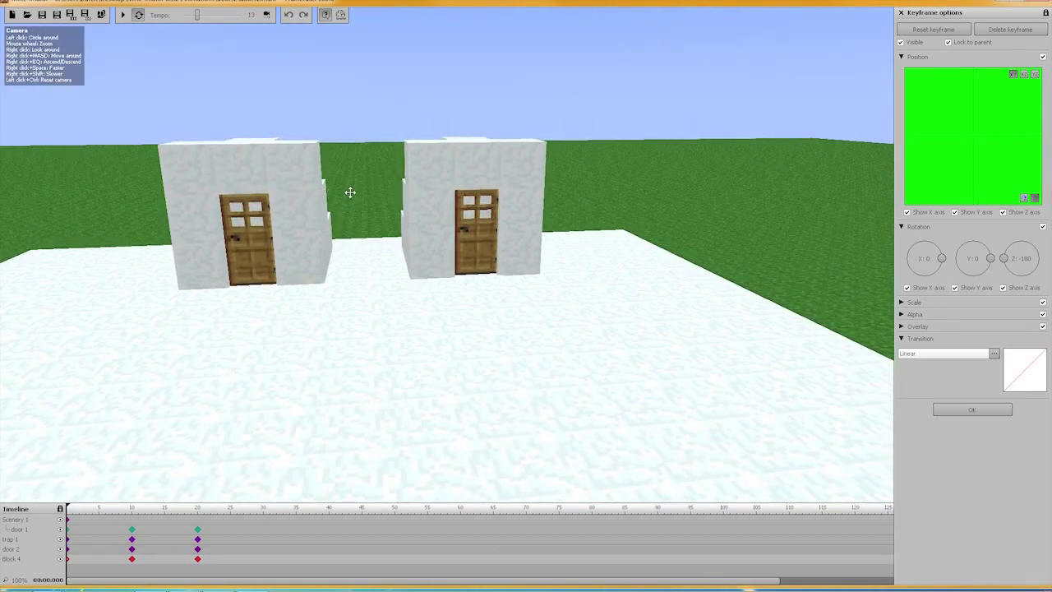
right_click_drag(370, 192, 371, 191)
key("w")
key("s")
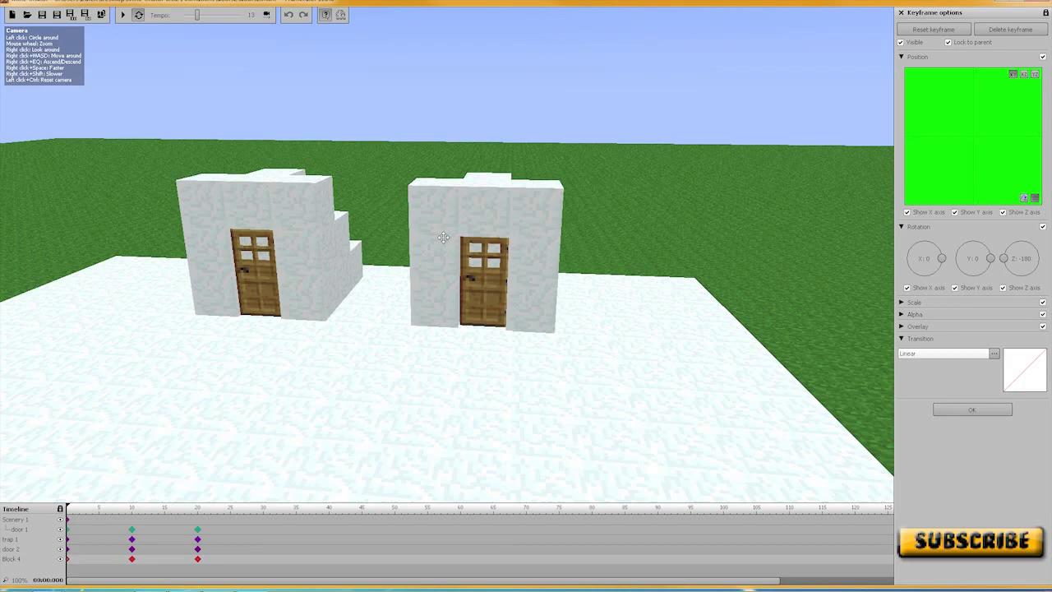
right_click_drag(440, 235, 441, 235)
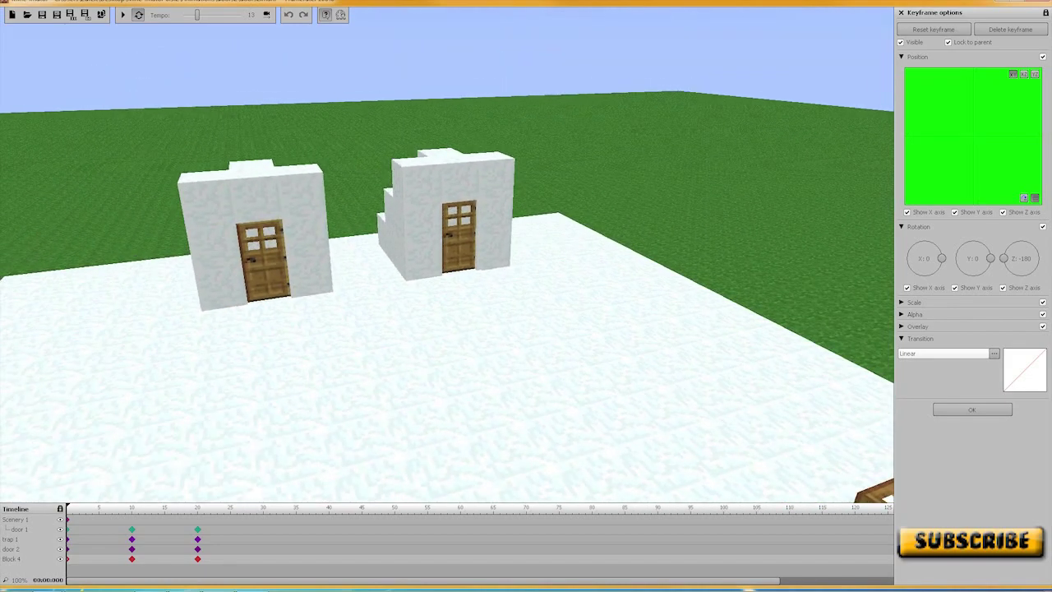